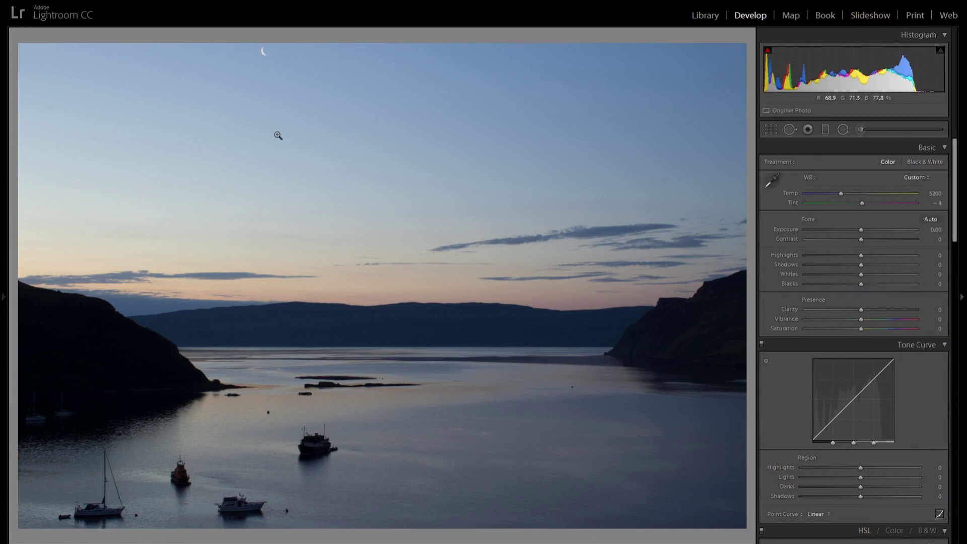
# Set Highlights -70, Whites +38, Temp 7475 and Tint +17 in the Basic panel
pyautogui.click(261, 50)
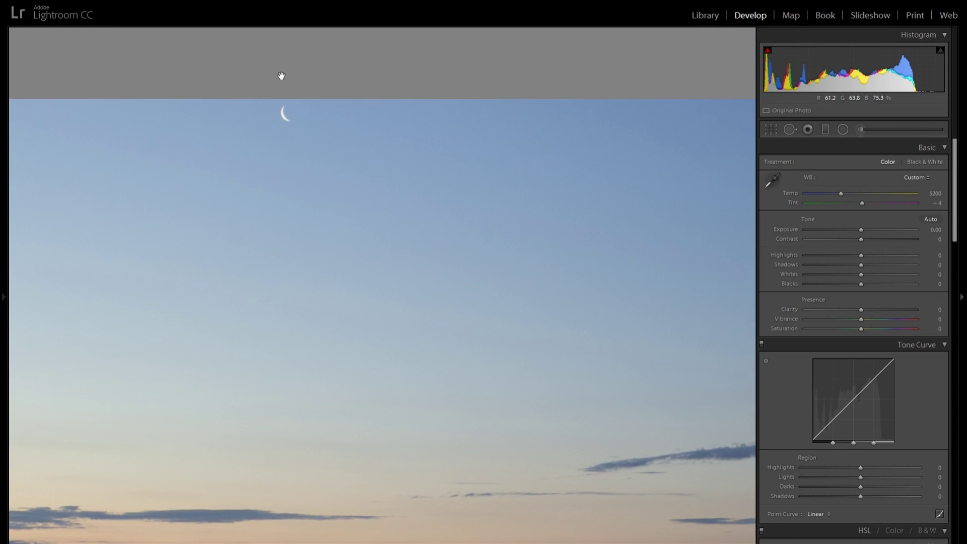
pyautogui.click(292, 101)
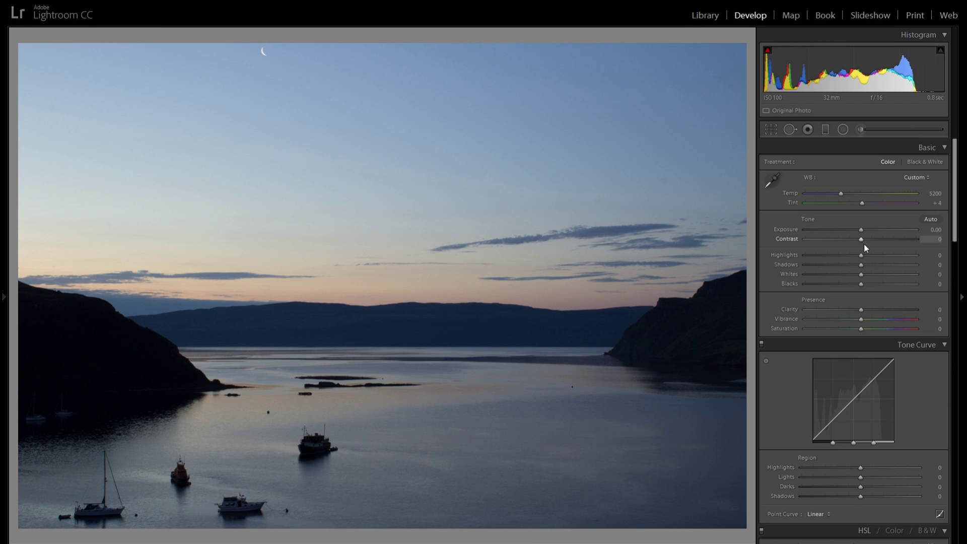
pyautogui.moveTo(861, 255); pyautogui.dragTo(886, 273)
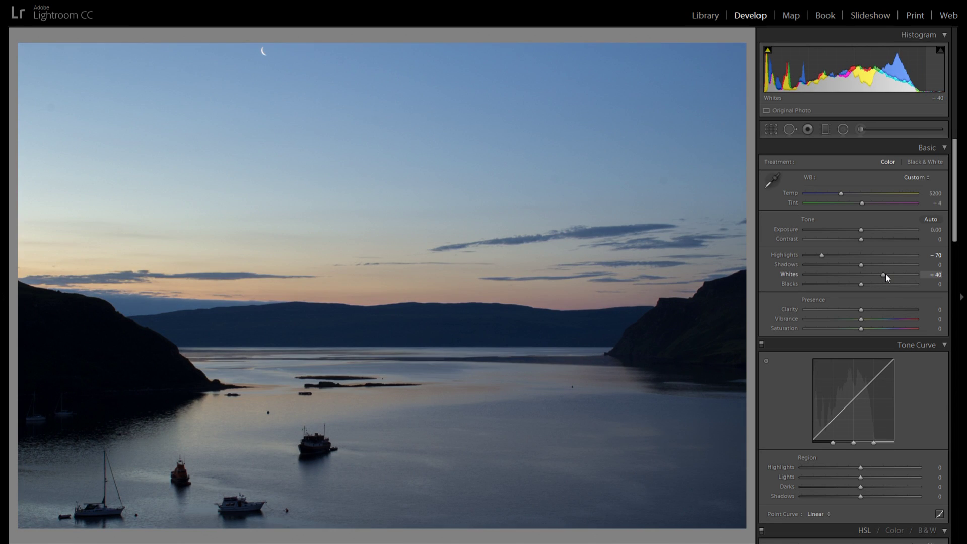
pyautogui.moveTo(886, 275); pyautogui.dragTo(885, 275)
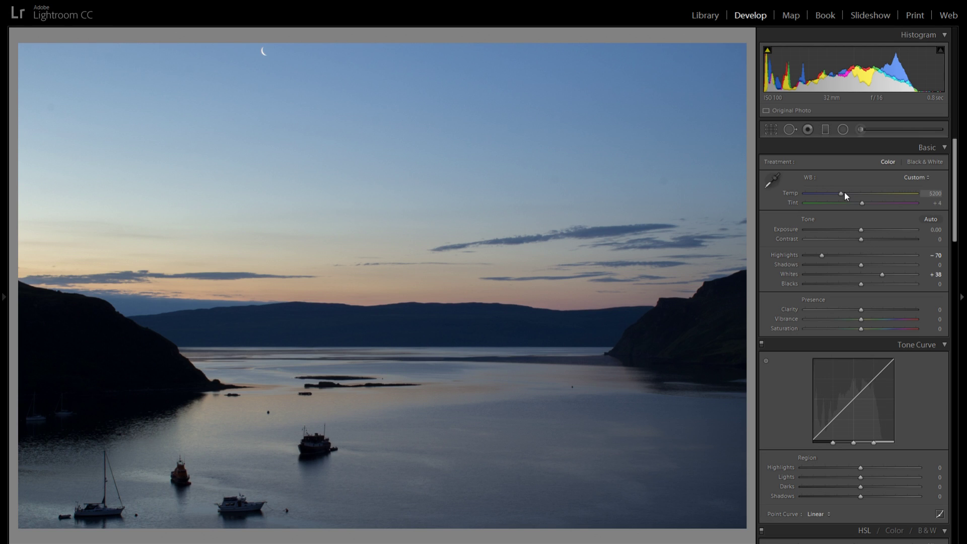
pyautogui.moveTo(841, 192); pyautogui.dragTo(866, 196)
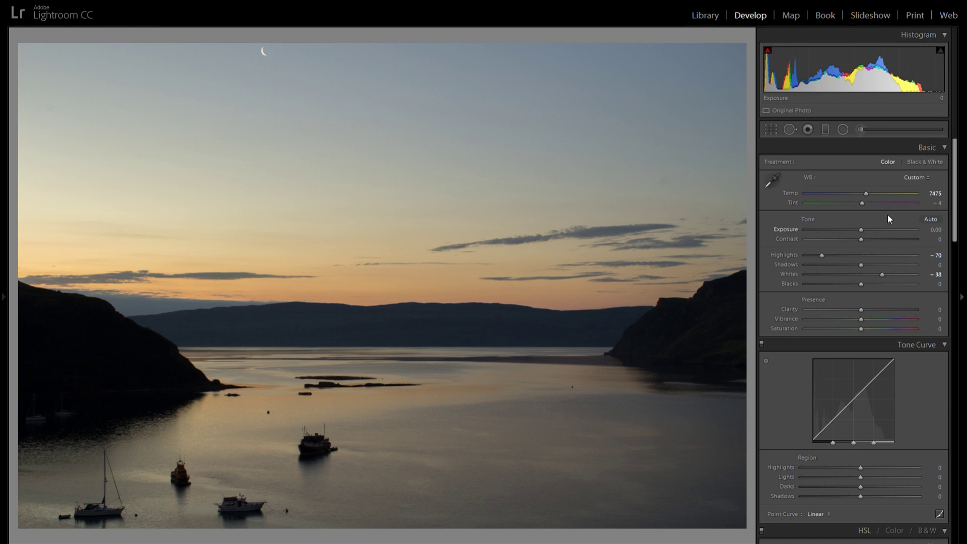
pyautogui.moveTo(862, 203); pyautogui.dragTo(866, 204)
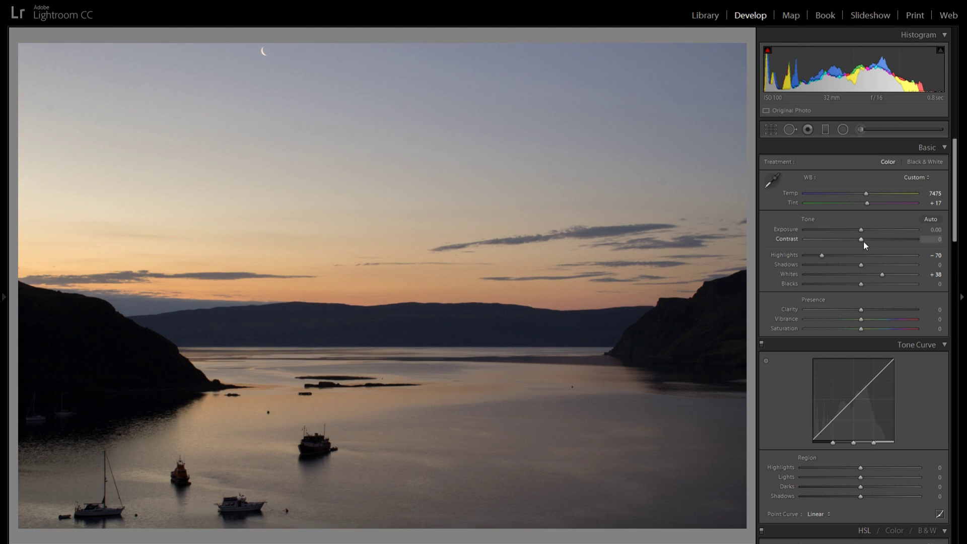
# Raise Contrast to +29 and adjust the Blacks
pyautogui.moveTo(861, 240); pyautogui.dragTo(878, 241)
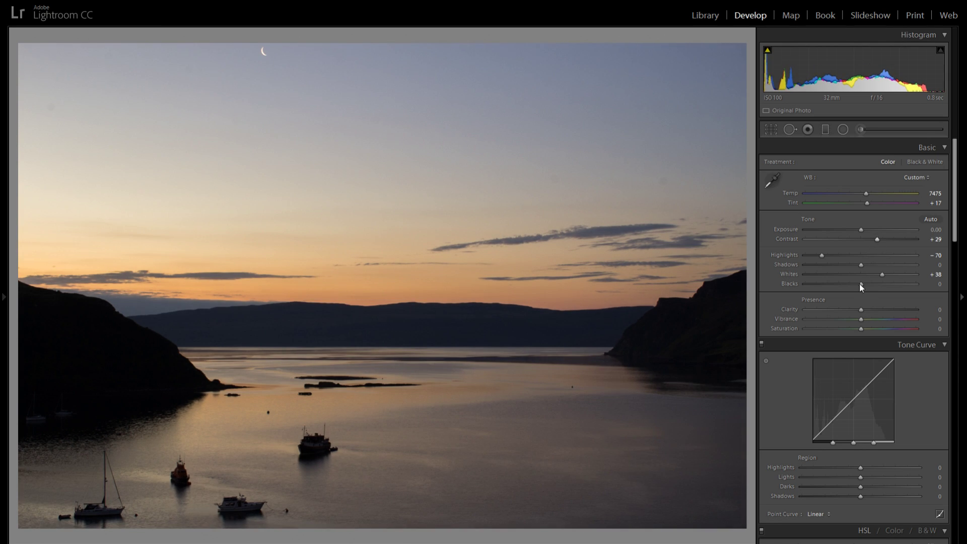
pyautogui.moveTo(859, 283); pyautogui.dragTo(884, 286)
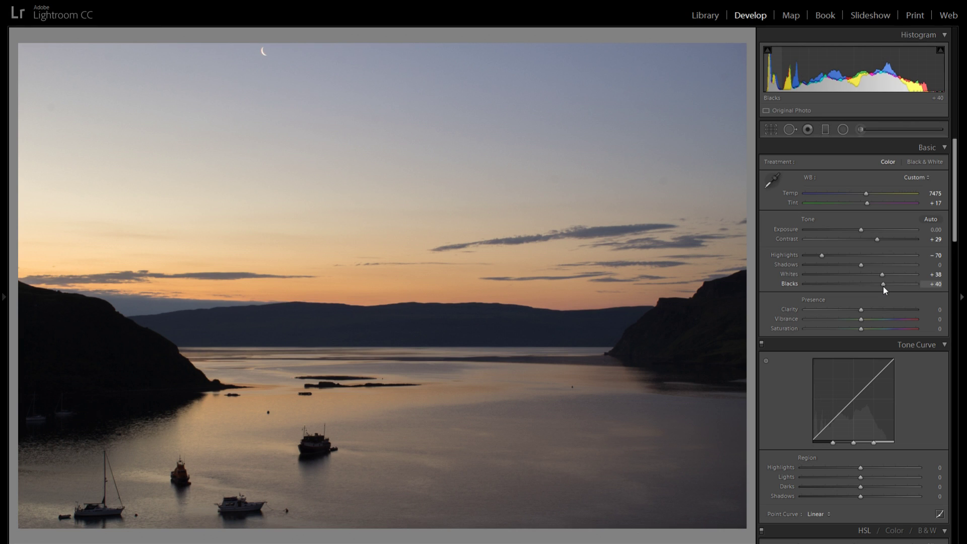
pyautogui.moveTo(878, 240); pyautogui.dragTo(878, 240)
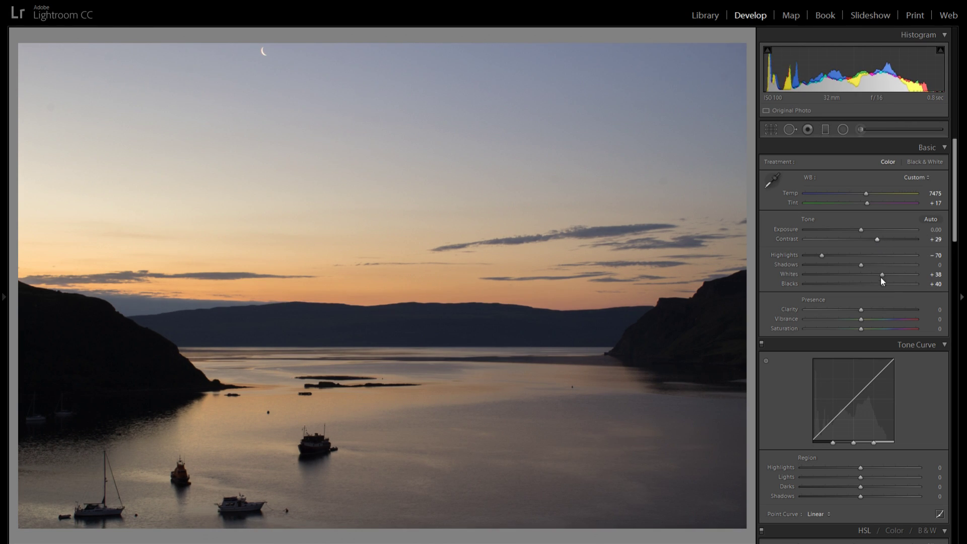
pyautogui.moveTo(881, 283); pyautogui.dragTo(882, 282)
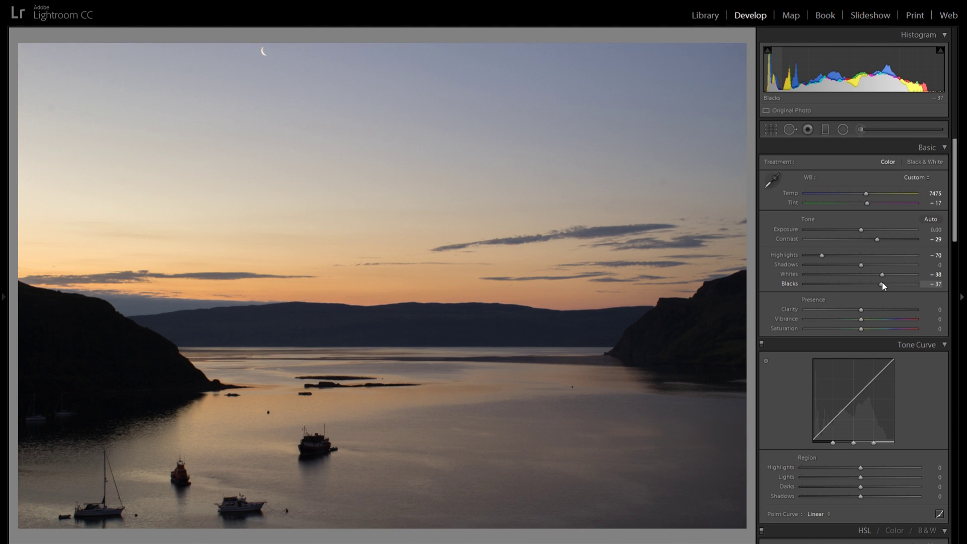
# Inspect the dark hillside close up, preview maximum Shadows, then reset Shadows to zero
pyautogui.click(121, 379)
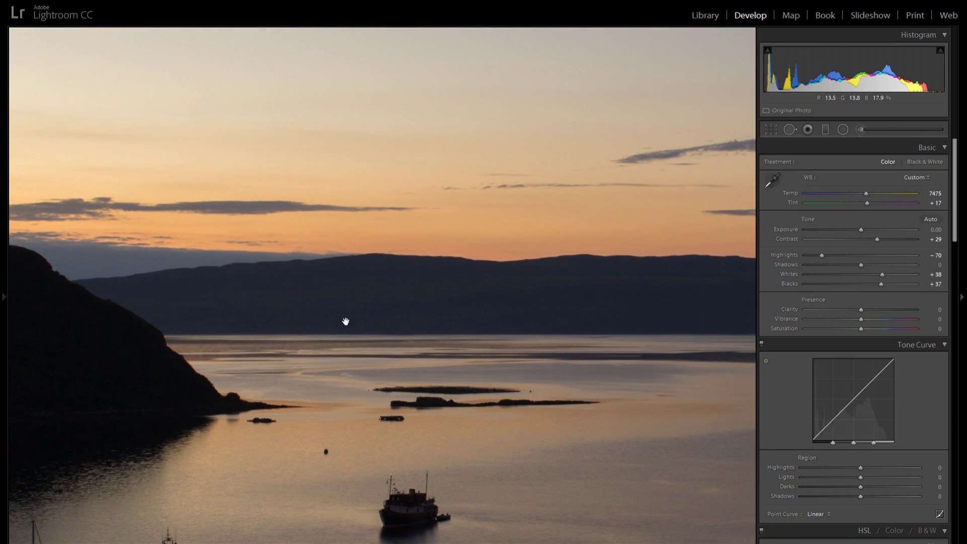
pyautogui.moveTo(346, 322); pyautogui.dragTo(729, 281)
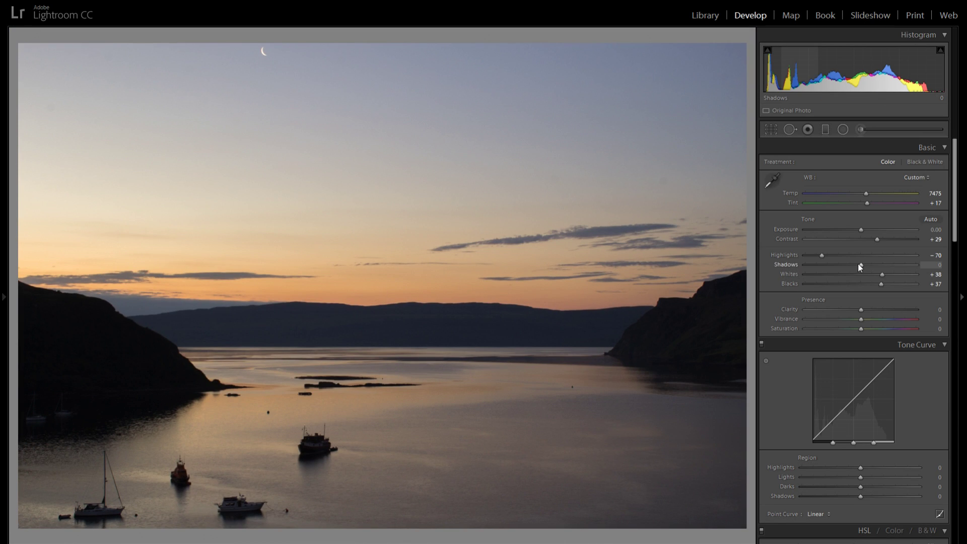
pyautogui.moveTo(861, 264); pyautogui.dragTo(919, 264)
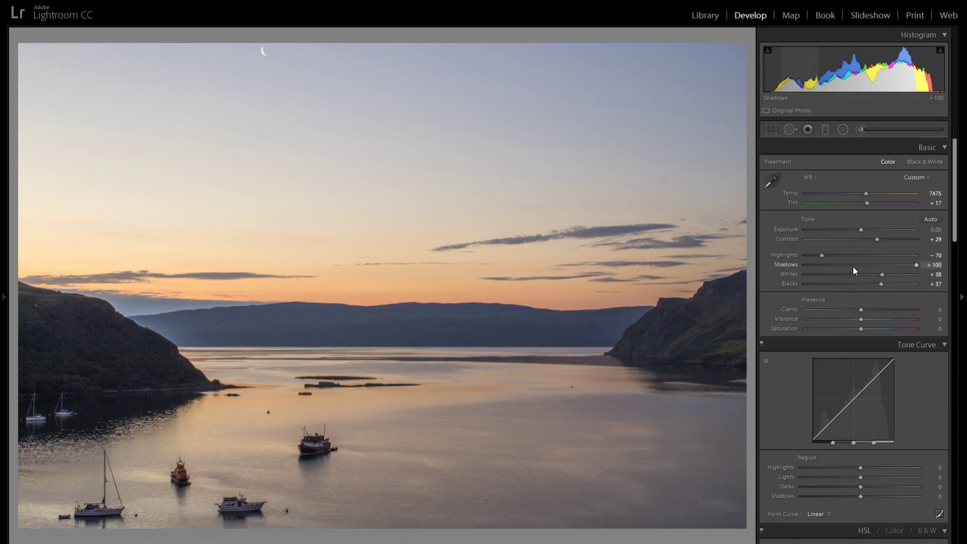
pyautogui.doubleClick(789, 264)
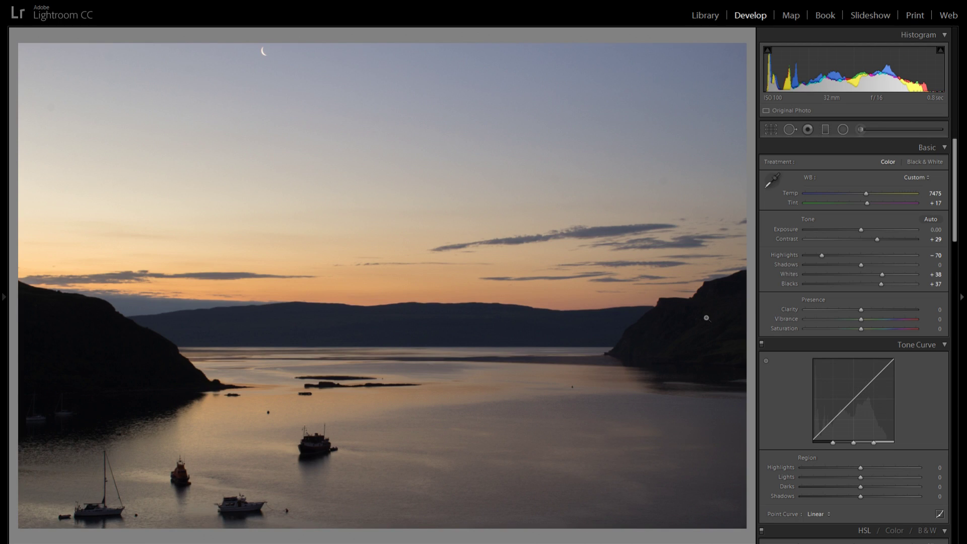
# After checking the bay and cliffs close up, settle Shadows +14 and Blacks +23, and trial Clarity
pyautogui.moveTo(236, 364); pyautogui.dragTo(344, 317)
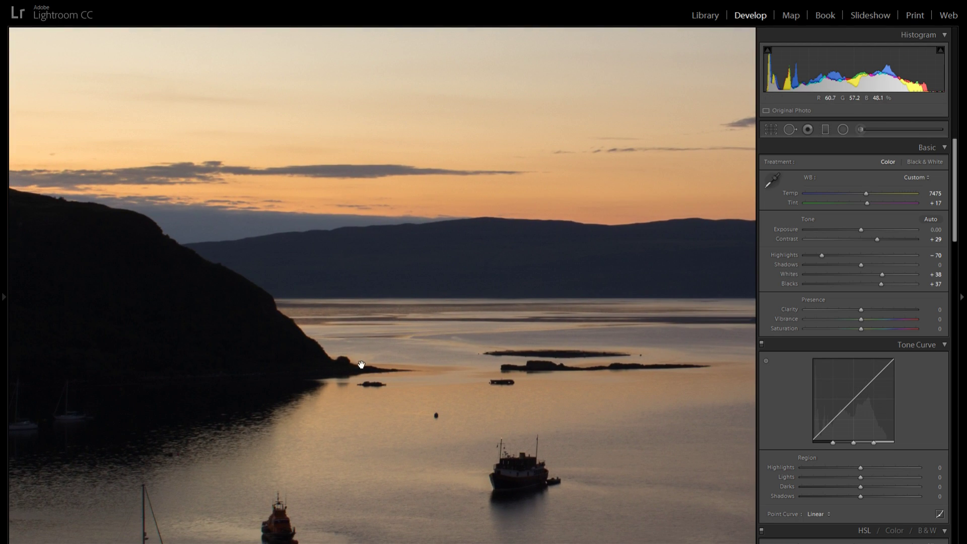
pyautogui.moveTo(259, 302); pyautogui.dragTo(358, 261)
pyautogui.moveTo(495, 257); pyautogui.dragTo(191, 286)
pyautogui.doubleClick(573, 292)
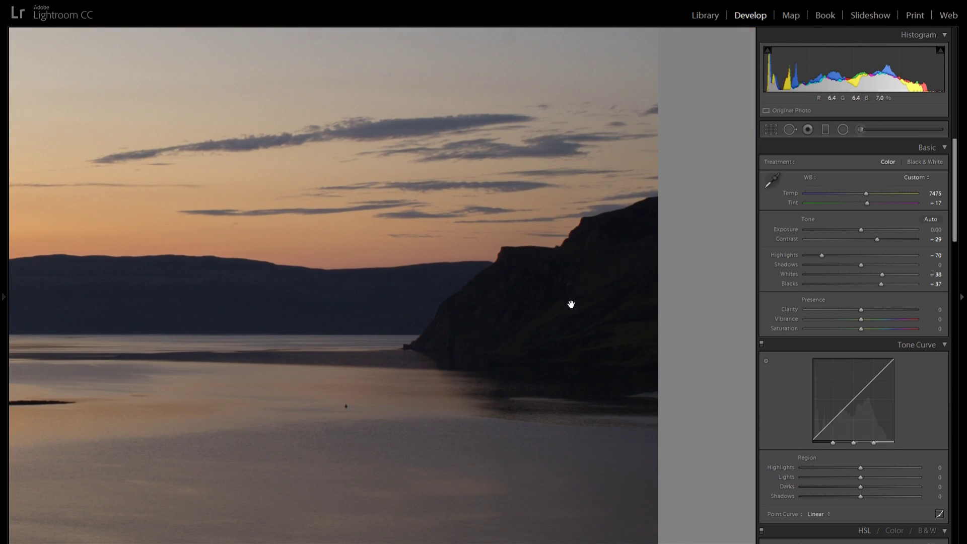
pyautogui.doubleClick(248, 248)
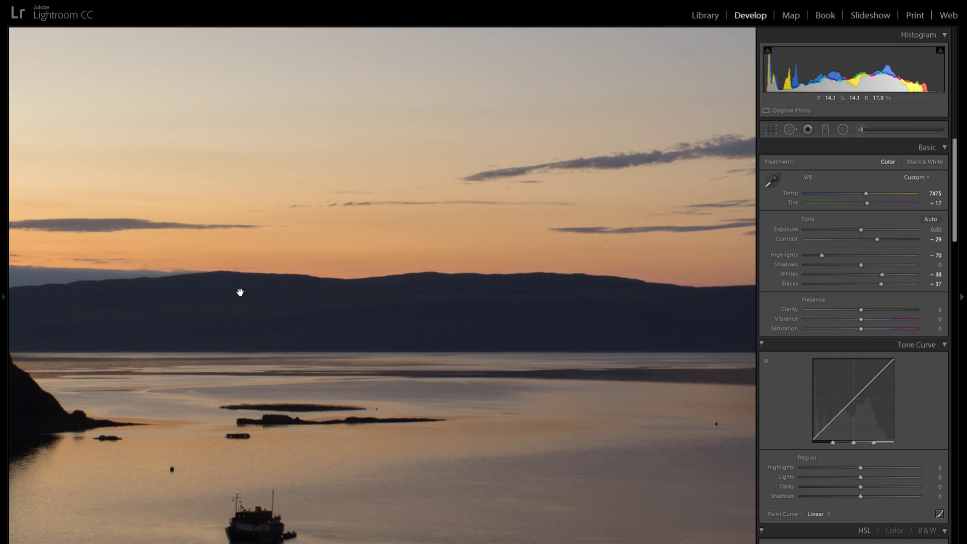
pyautogui.click(449, 311)
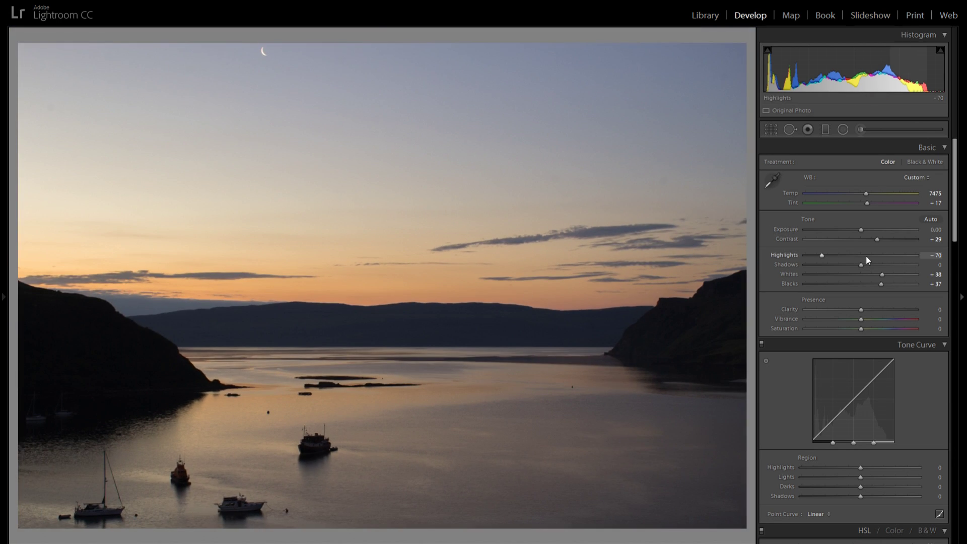
pyautogui.moveTo(877, 283); pyautogui.dragTo(869, 264)
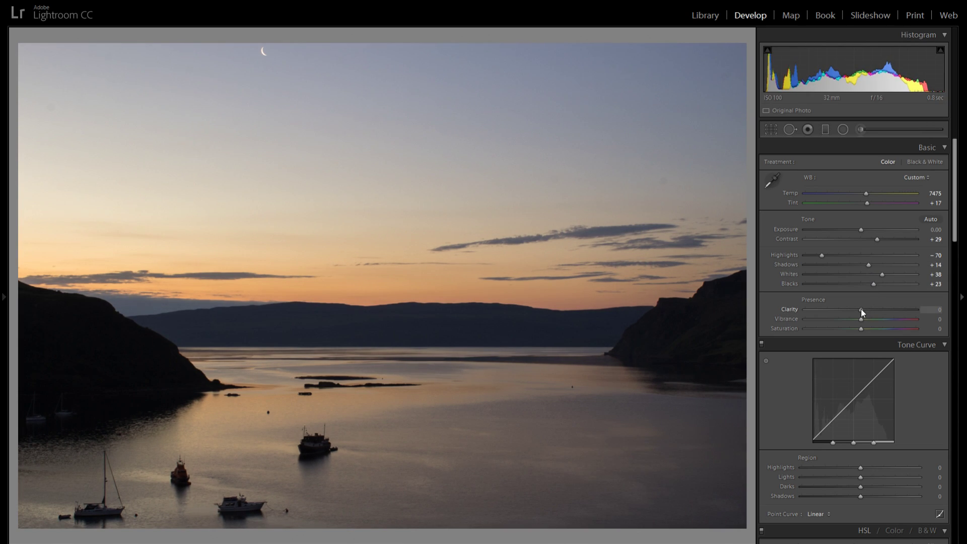
pyautogui.moveTo(861, 309)
pyautogui.mouseDown()
pyautogui.moveTo(887, 308)
pyautogui.moveTo(853, 310)
pyautogui.mouseUp()
# Preview Clarity at +100, then bring it down to -14, checking the softened detail close up
pyautogui.moveTo(839, 312); pyautogui.dragTo(905, 312)
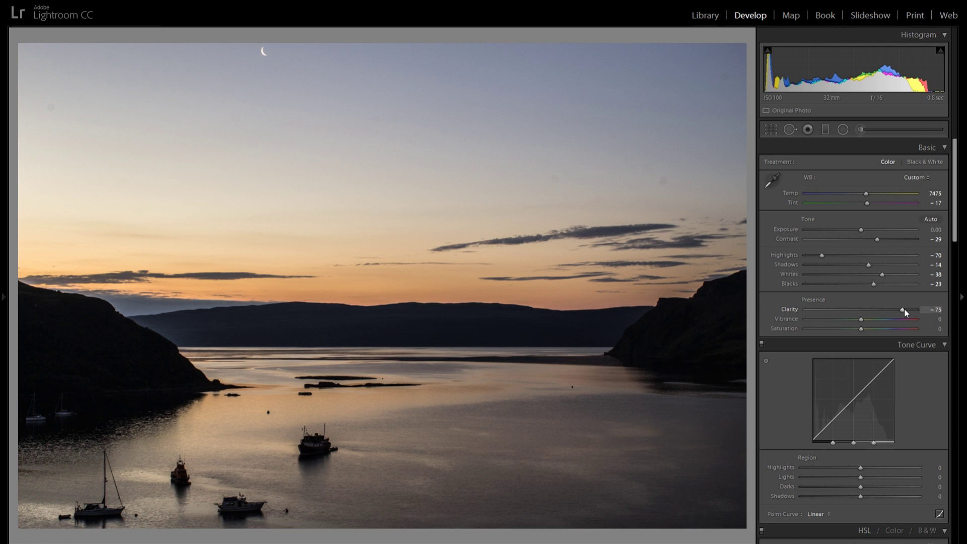
pyautogui.moveTo(905, 312); pyautogui.dragTo(845, 310)
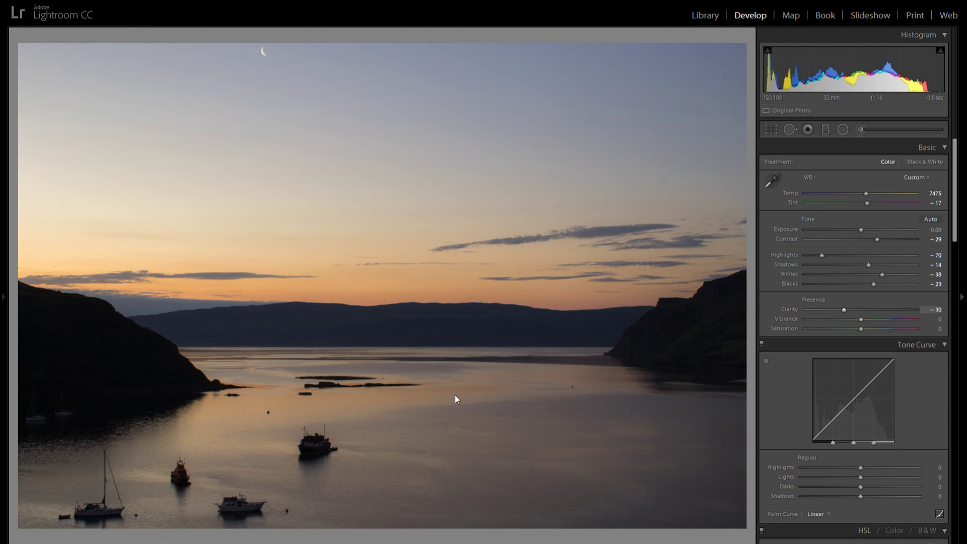
pyautogui.click(434, 417)
pyautogui.moveTo(434, 417); pyautogui.dragTo(479, 373)
pyautogui.scroll(6, 486, 313)
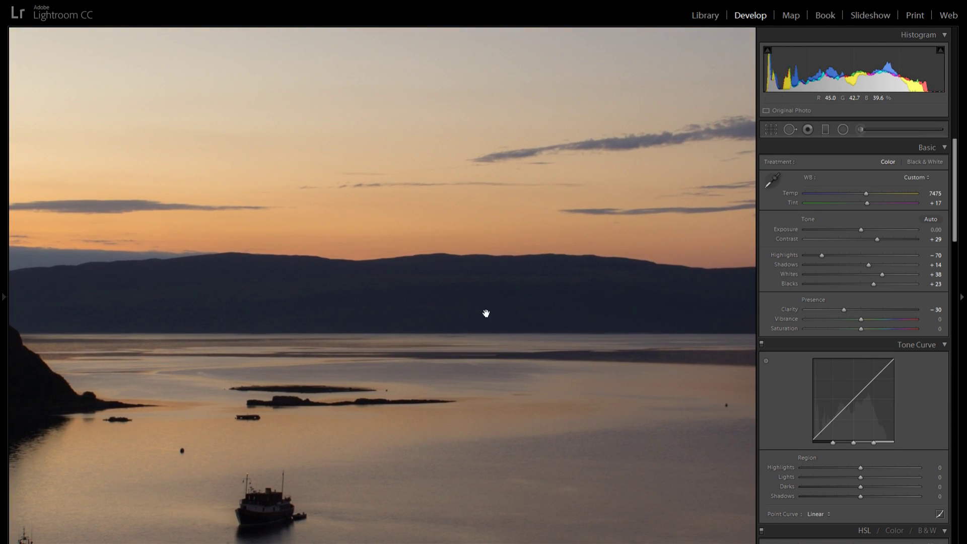
pyautogui.scroll(-1, 482, 186)
pyautogui.click(477, 194)
pyautogui.moveTo(845, 309)
pyautogui.mouseDown()
pyautogui.moveTo(919, 310)
pyautogui.moveTo(851, 310)
pyautogui.mouseUp()
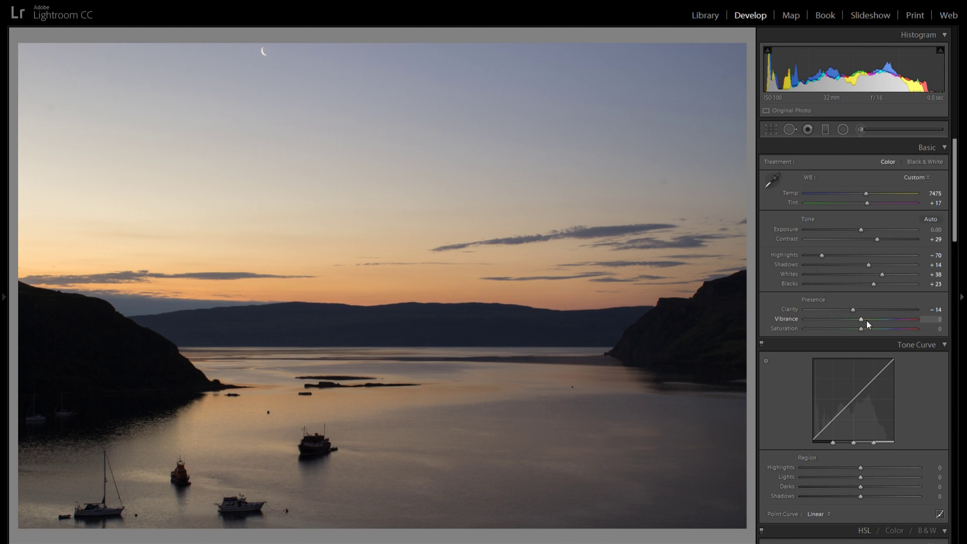
# After trialling and resetting Vibrance, settle on Vibrance +61 and Saturation +11, then compare Before/After
pyautogui.moveTo(869, 321); pyautogui.dragTo(900, 314)
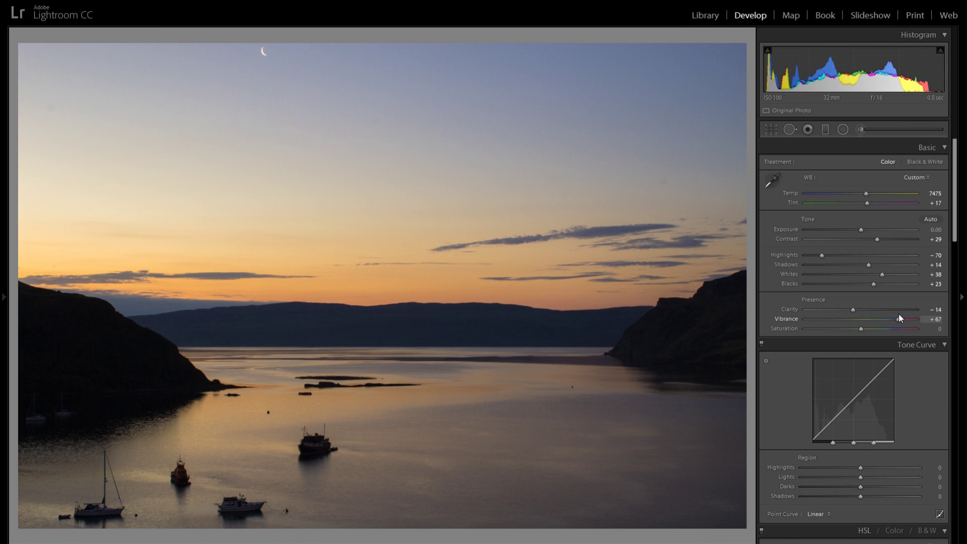
pyautogui.doubleClick(790, 321)
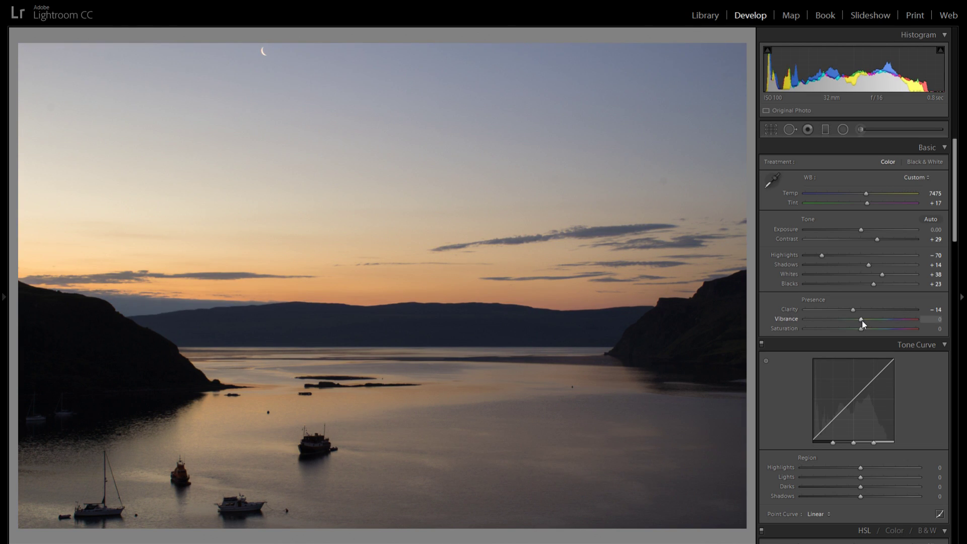
pyautogui.moveTo(861, 322); pyautogui.dragTo(903, 321)
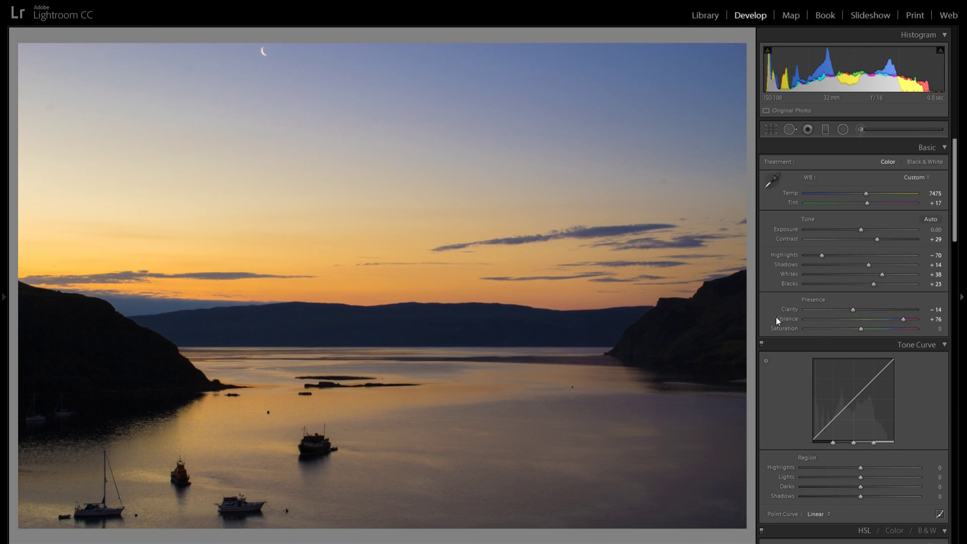
pyautogui.doubleClick(788, 322)
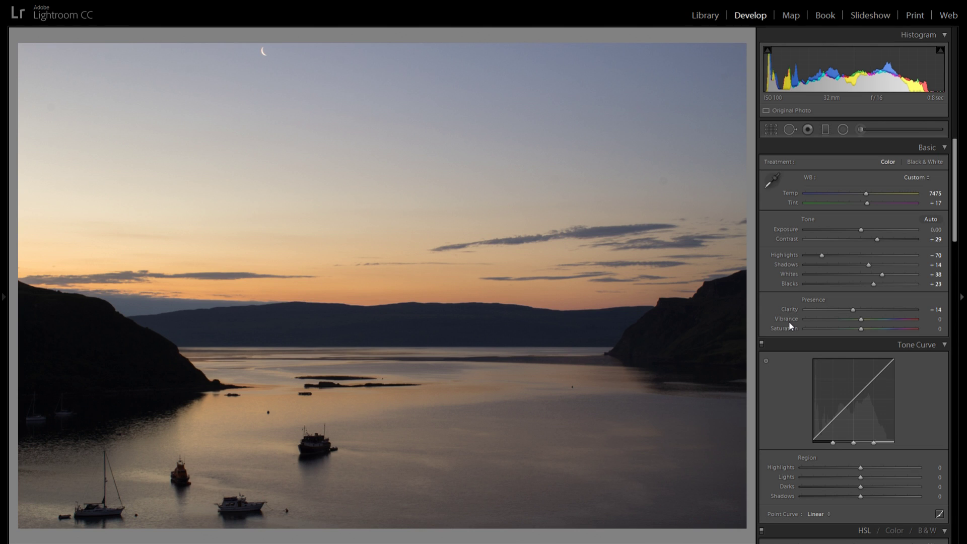
pyautogui.moveTo(861, 319); pyautogui.dragTo(894, 319)
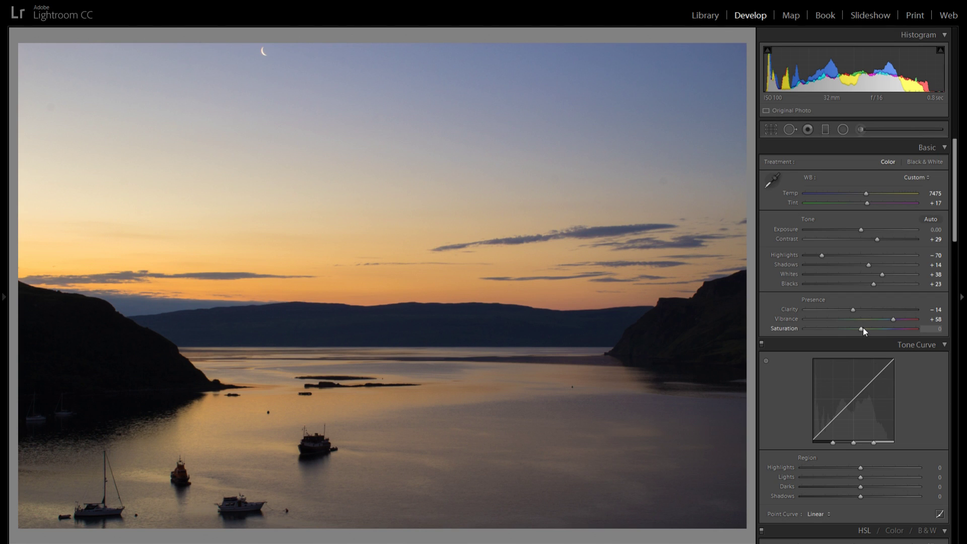
pyautogui.moveTo(863, 327); pyautogui.dragTo(926, 323)
pyautogui.doubleClick(784, 319)
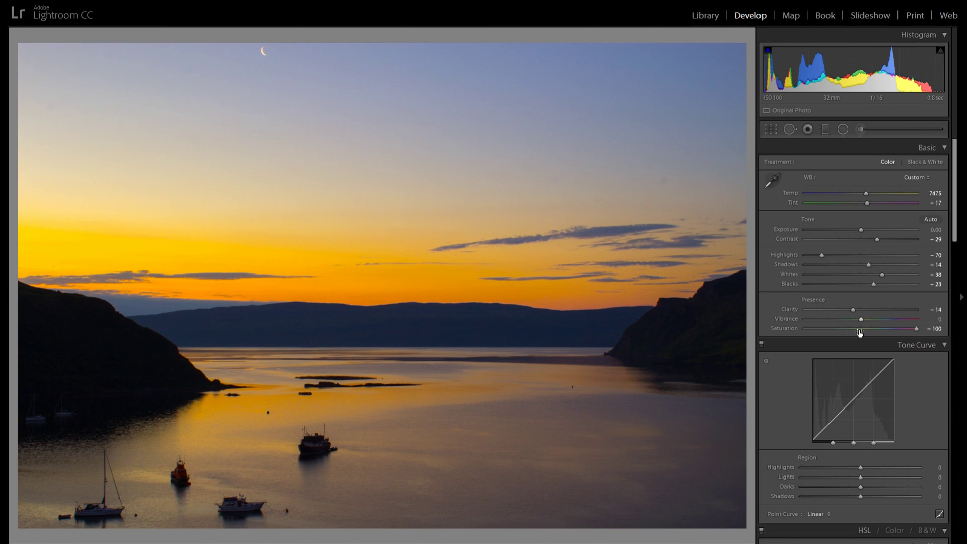
pyautogui.doubleClick(791, 328)
pyautogui.moveTo(862, 321); pyautogui.dragTo(893, 316)
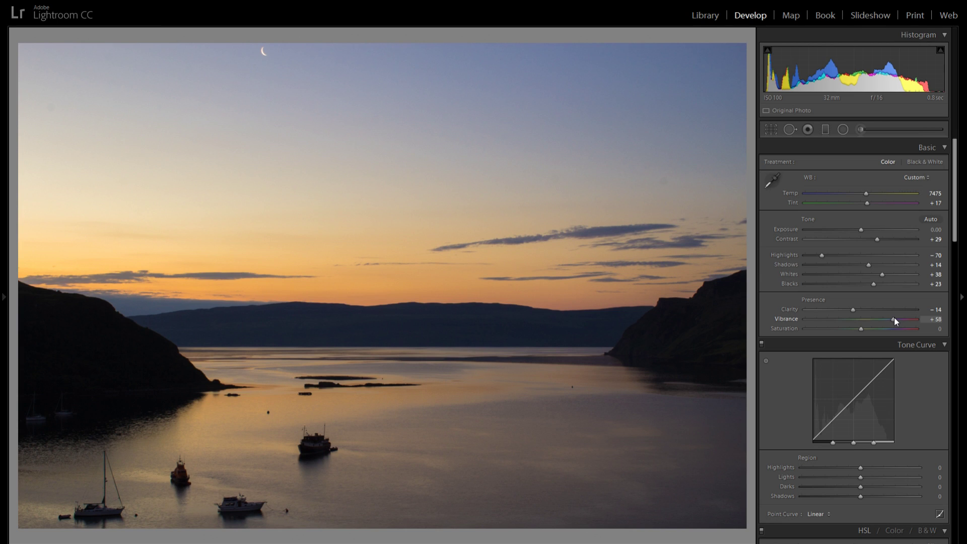
pyautogui.moveTo(865, 327); pyautogui.dragTo(868, 328)
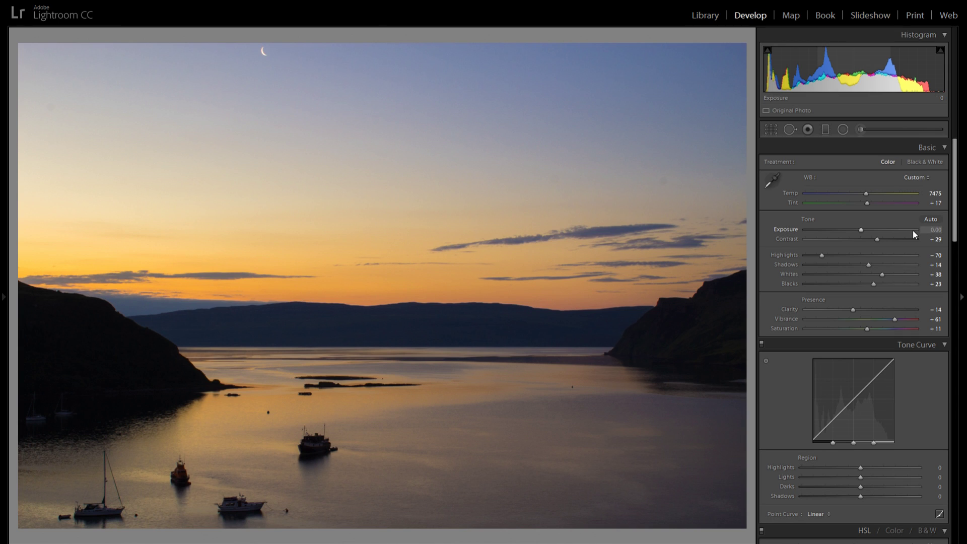
pyautogui.press('y')
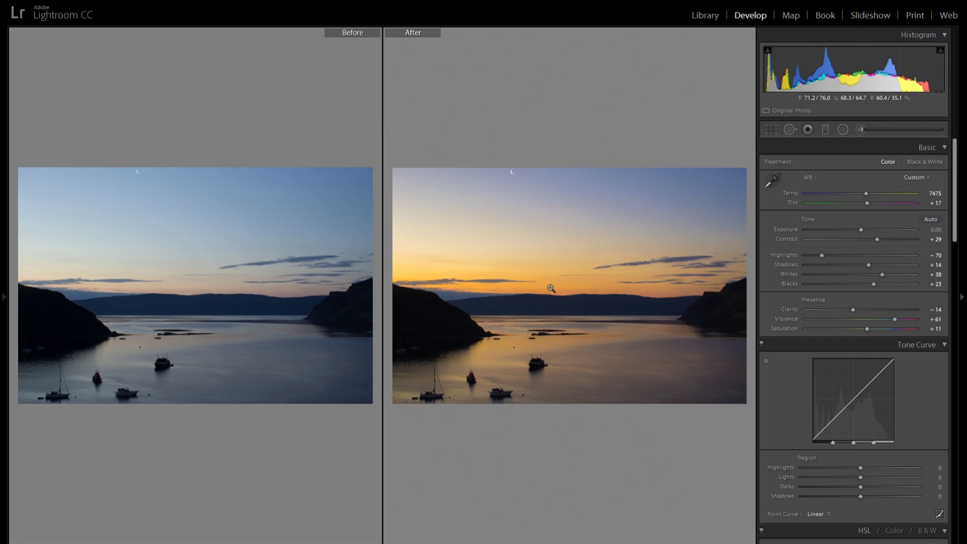
pyautogui.click(246, 359)
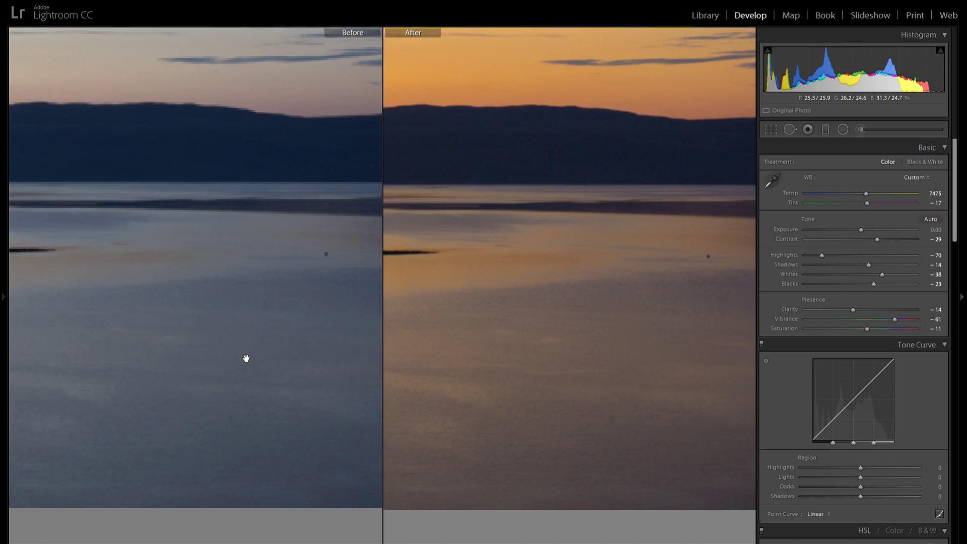
pyautogui.click(247, 279)
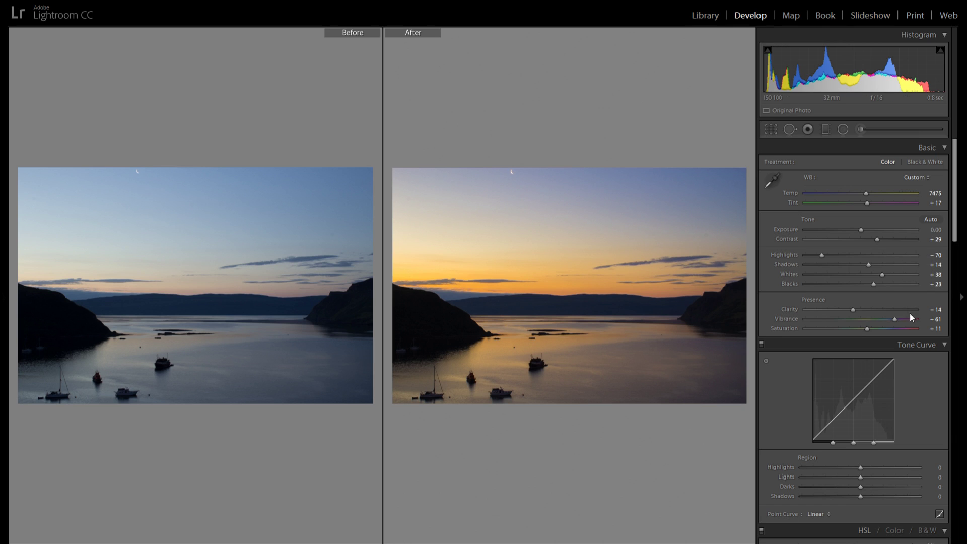
pyautogui.moveTo(958, 227); pyautogui.dragTo(956, 324)
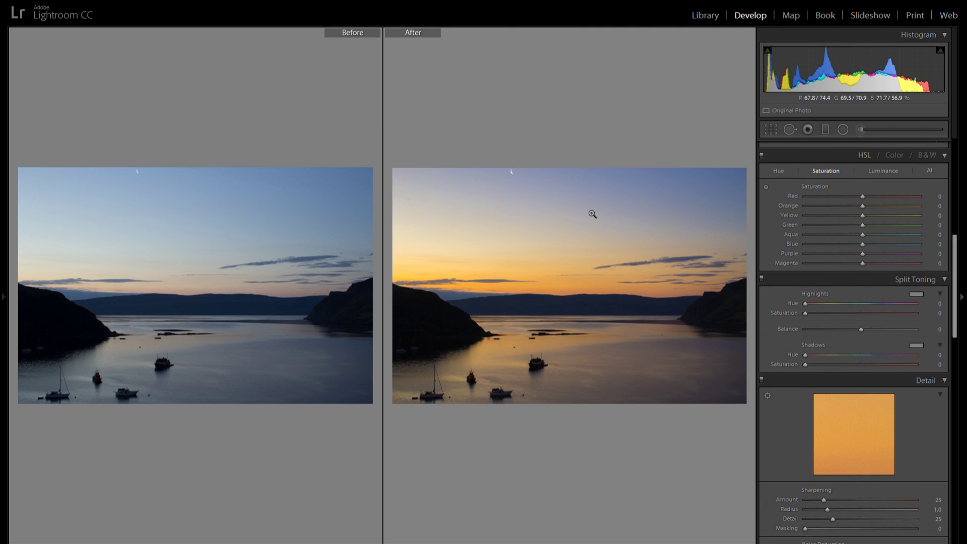
pyautogui.scroll(5, 936, 286)
# Return to the single edited view and try hues in the Split Toning highlights picker
pyautogui.scroll(-6, 936, 286)
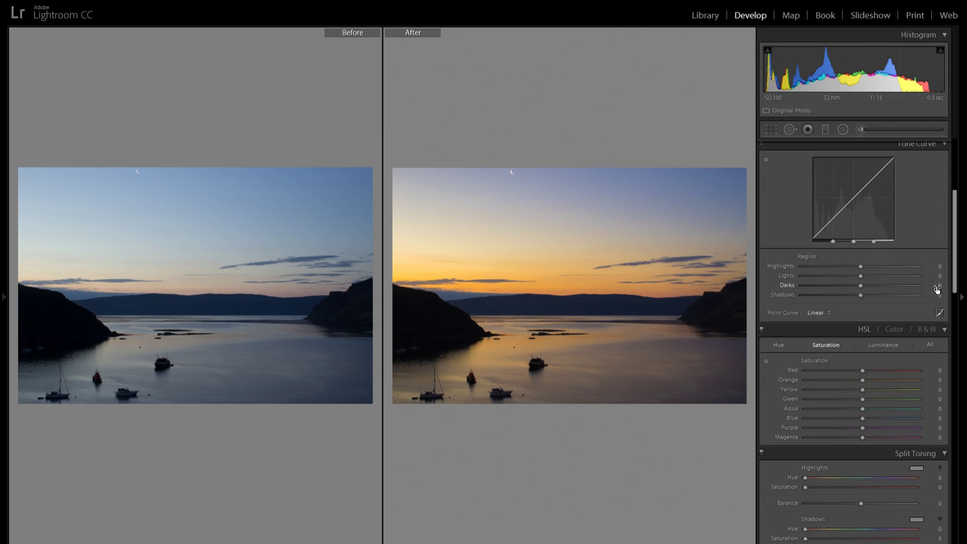
pyautogui.press('y')
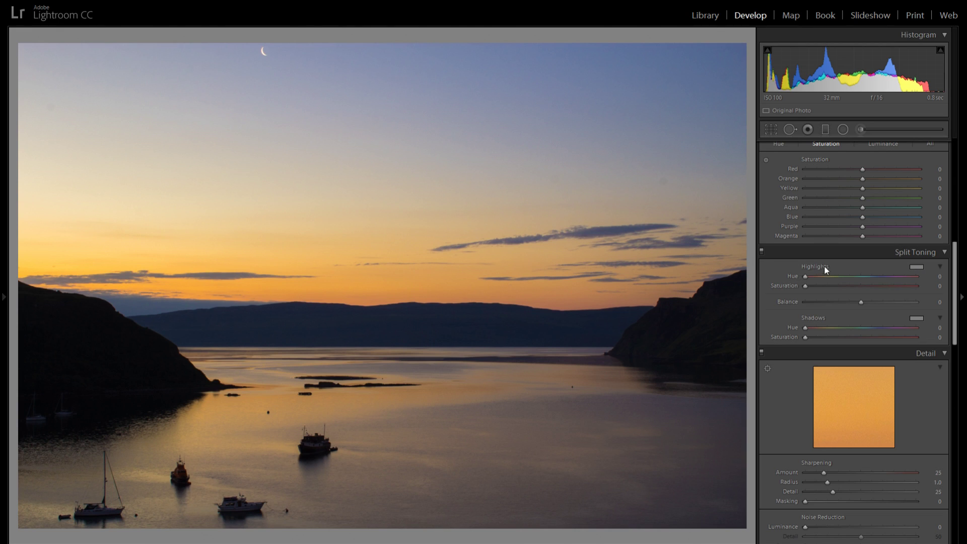
pyautogui.click(917, 266)
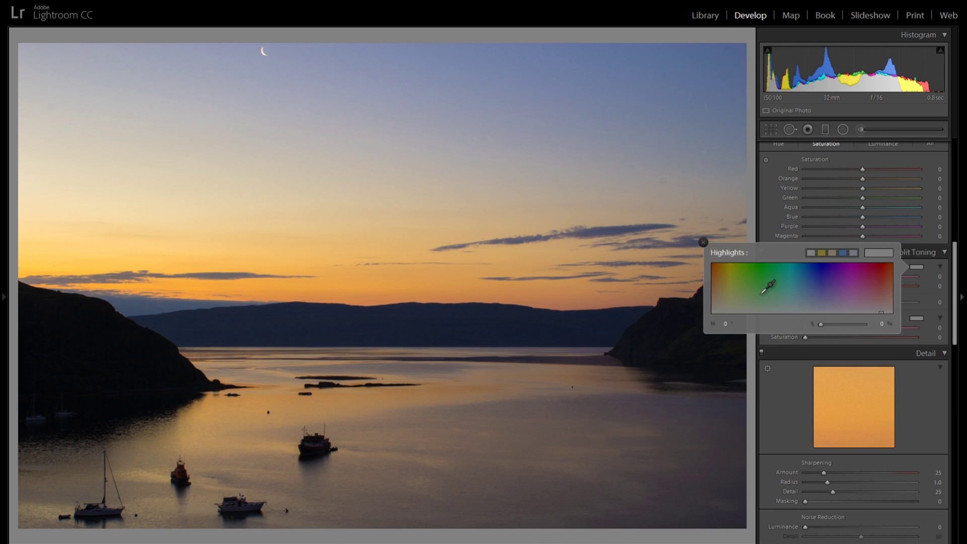
pyautogui.moveTo(752, 280)
pyautogui.mouseDown()
pyautogui.moveTo(719, 284)
pyautogui.moveTo(751, 273)
pyautogui.mouseUp()
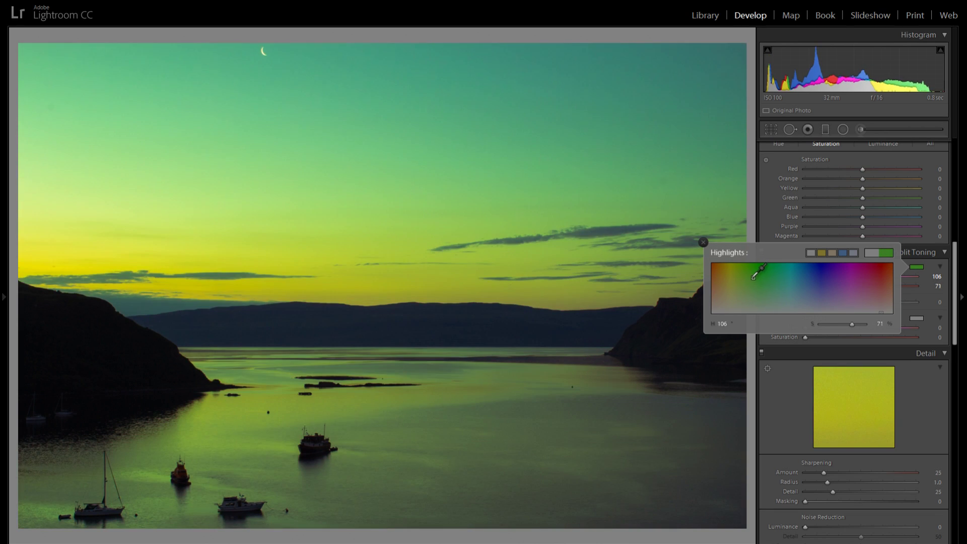
pyautogui.moveTo(754, 277)
pyautogui.mouseDown()
pyautogui.moveTo(862, 274)
pyautogui.moveTo(819, 312)
pyautogui.mouseUp()
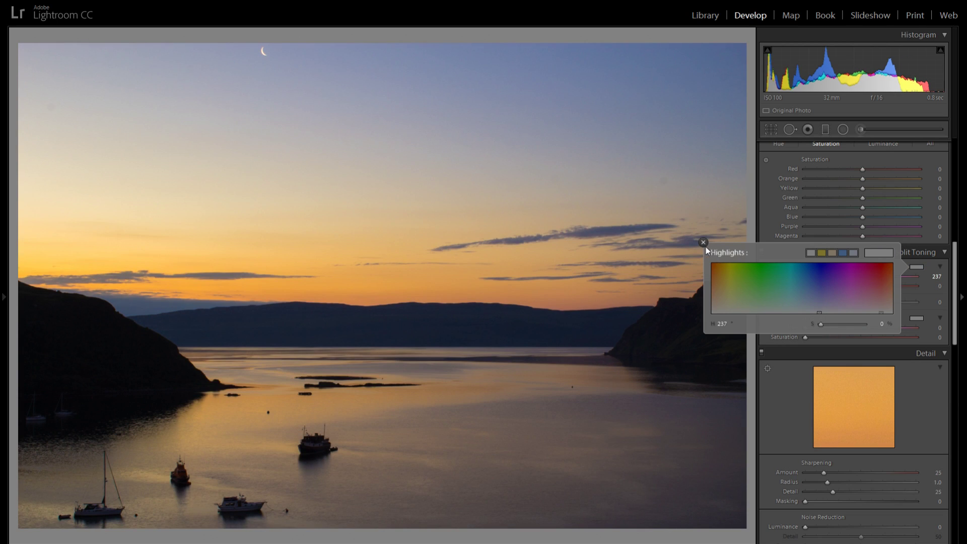
pyautogui.click(704, 244)
# Try raising overall Saturation to +21, then undo it
pyautogui.scroll(10, 839, 295)
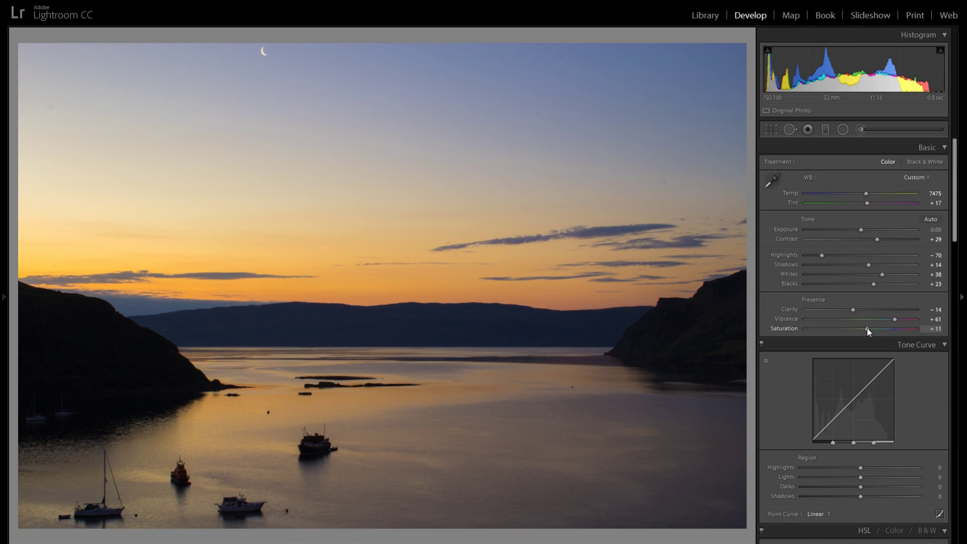
pyautogui.moveTo(867, 328)
pyautogui.mouseDown()
pyautogui.moveTo(838, 330)
pyautogui.moveTo(873, 327)
pyautogui.mouseUp()
pyautogui.hotkey('ctrl', 'z')
pyautogui.scroll(-10, 922, 307)
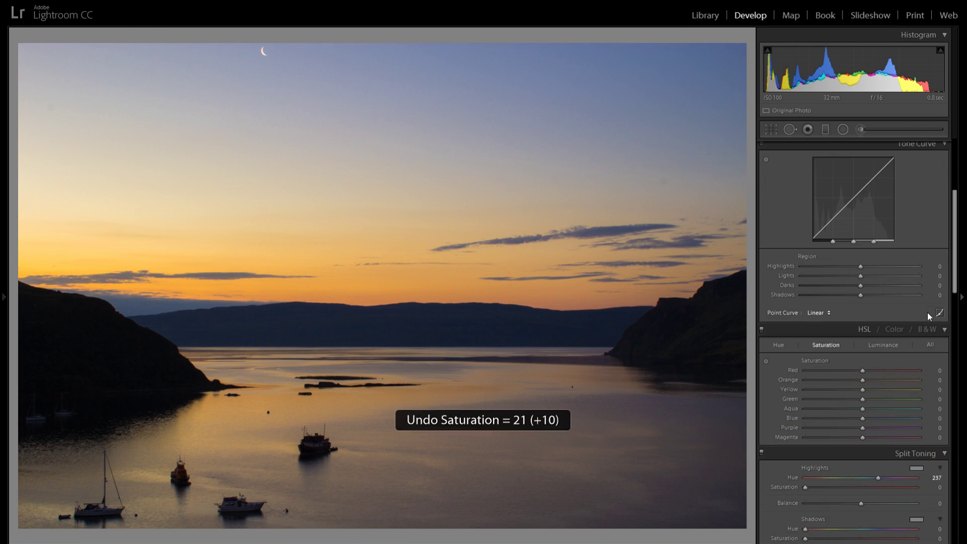
pyautogui.scroll(-2, 906, 358)
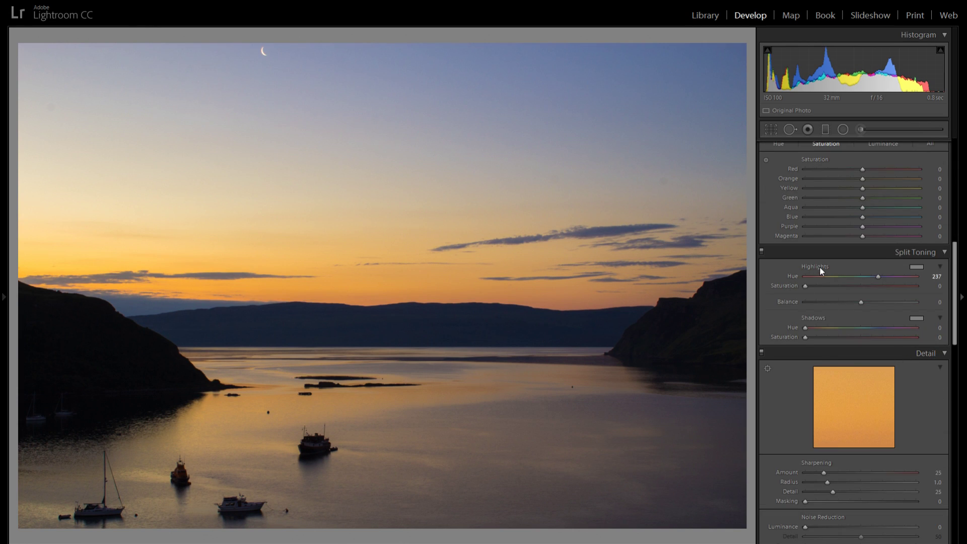
# Tint the Split Toning highlights blue with Hue 245 and Saturation 66
pyautogui.click(917, 267)
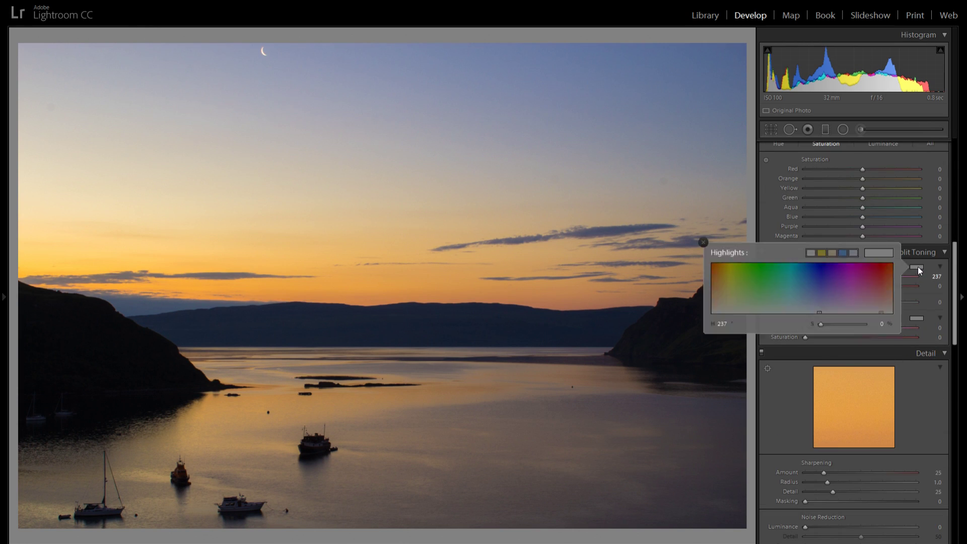
pyautogui.moveTo(821, 284); pyautogui.dragTo(720, 282)
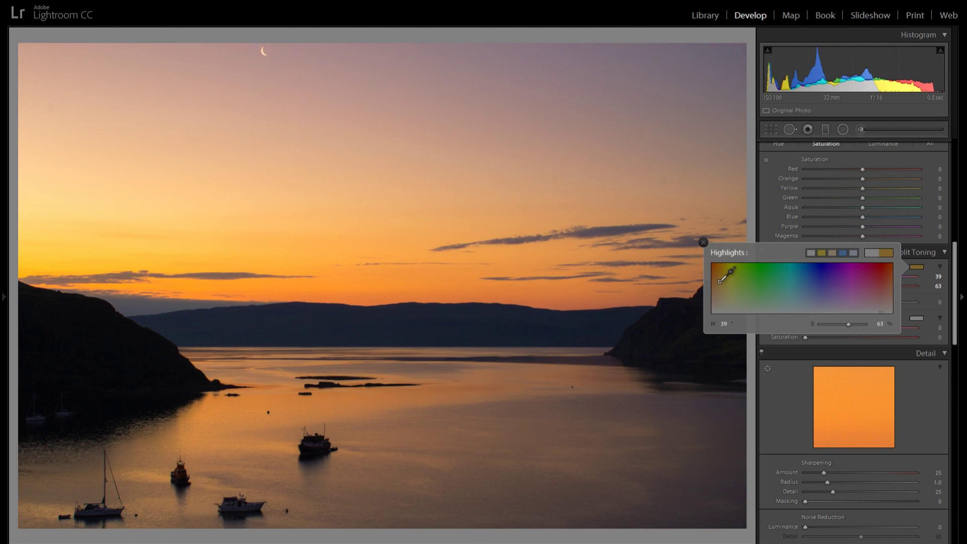
pyautogui.moveTo(719, 283); pyautogui.dragTo(828, 272)
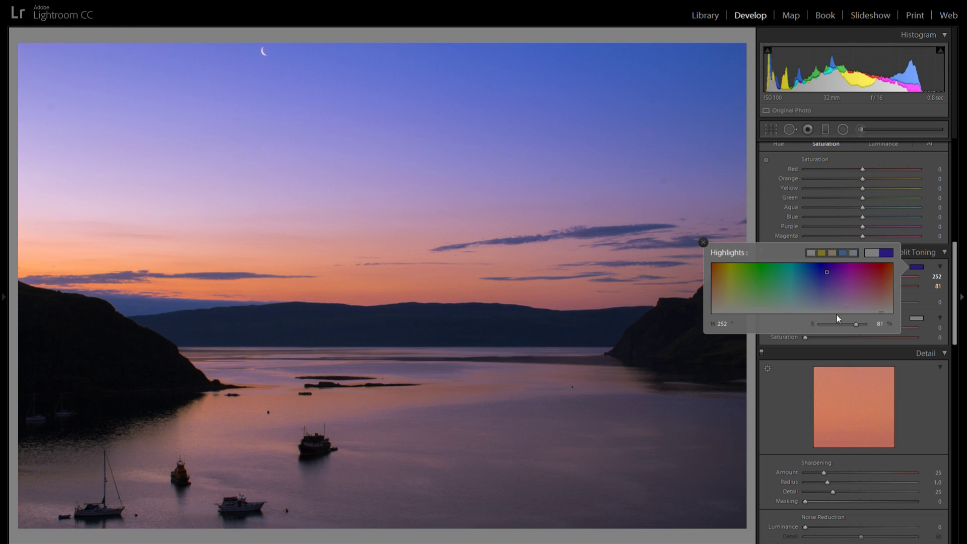
pyautogui.moveTo(852, 325)
pyautogui.mouseDown()
pyautogui.moveTo(812, 323)
pyautogui.moveTo(854, 326)
pyautogui.mouseUp()
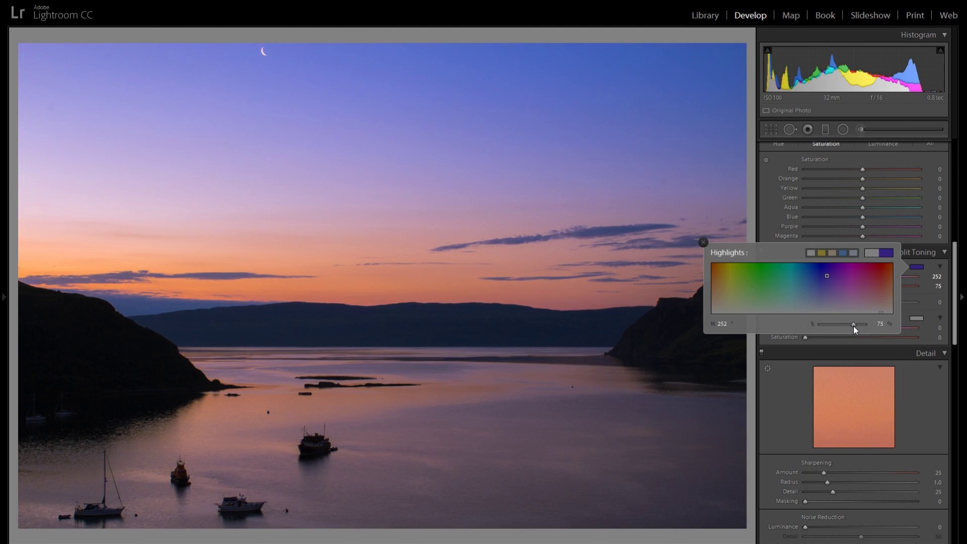
pyautogui.moveTo(827, 276); pyautogui.dragTo(824, 276)
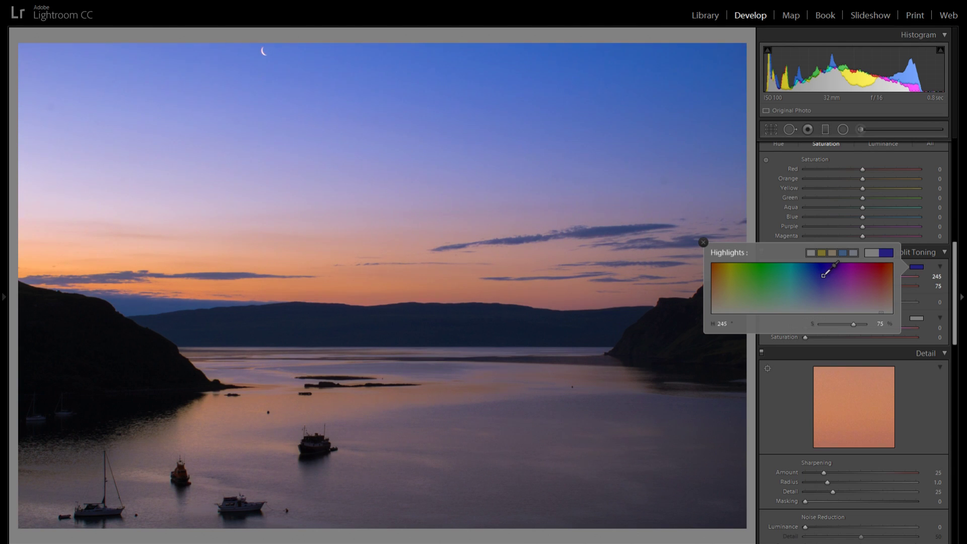
pyautogui.click(842, 323)
pyautogui.moveTo(842, 324); pyautogui.dragTo(848, 322)
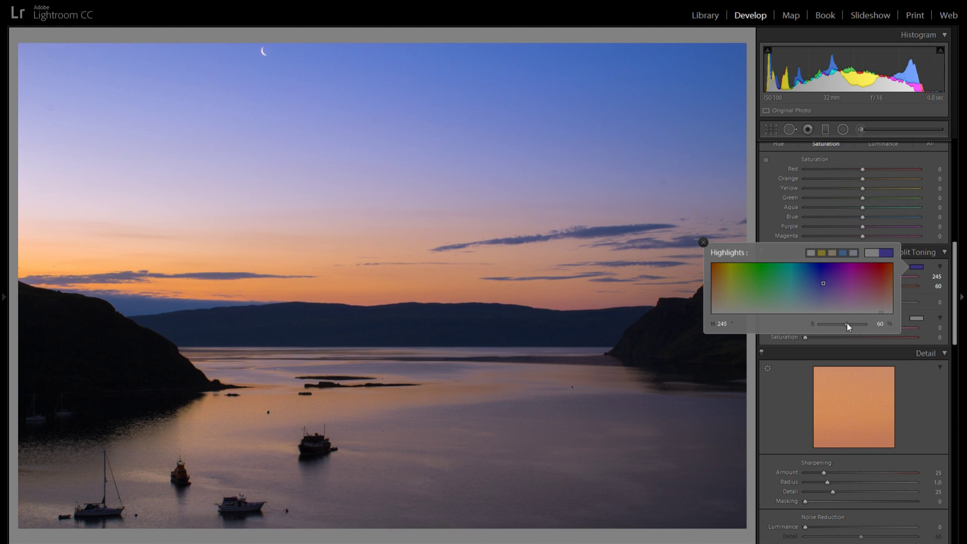
pyautogui.moveTo(847, 323); pyautogui.dragTo(888, 325)
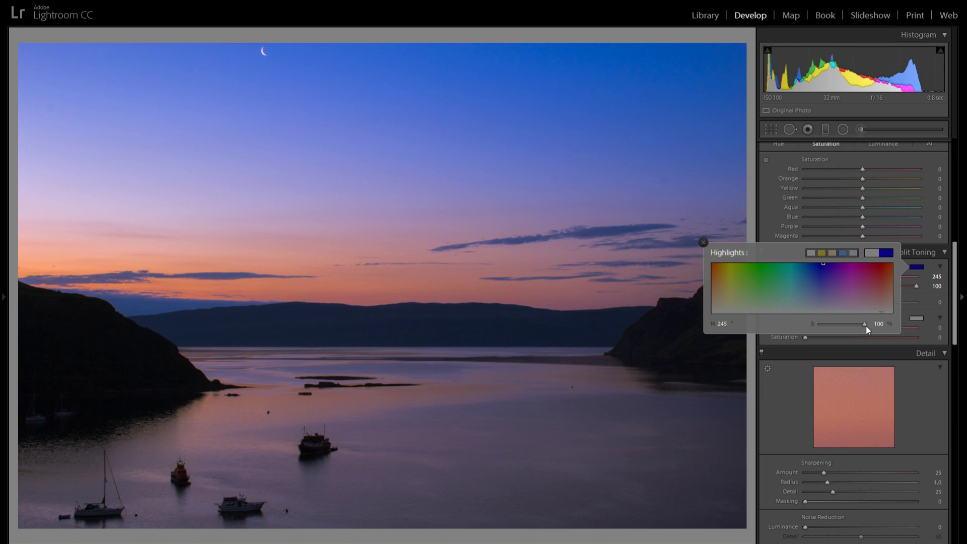
pyautogui.moveTo(866, 326); pyautogui.dragTo(852, 325)
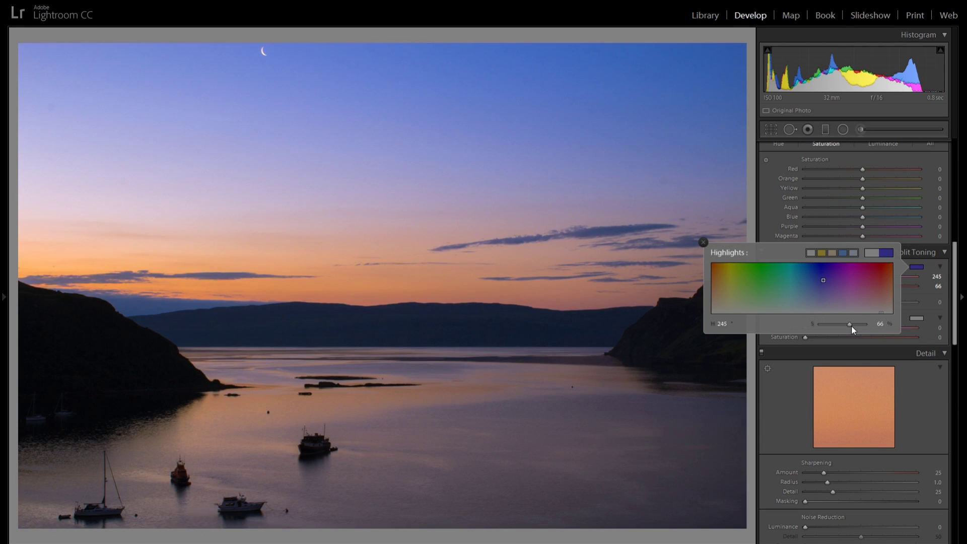
# Give the shadows a teal split-tone tint of Hue 188 at Saturation 13
pyautogui.click(704, 243)
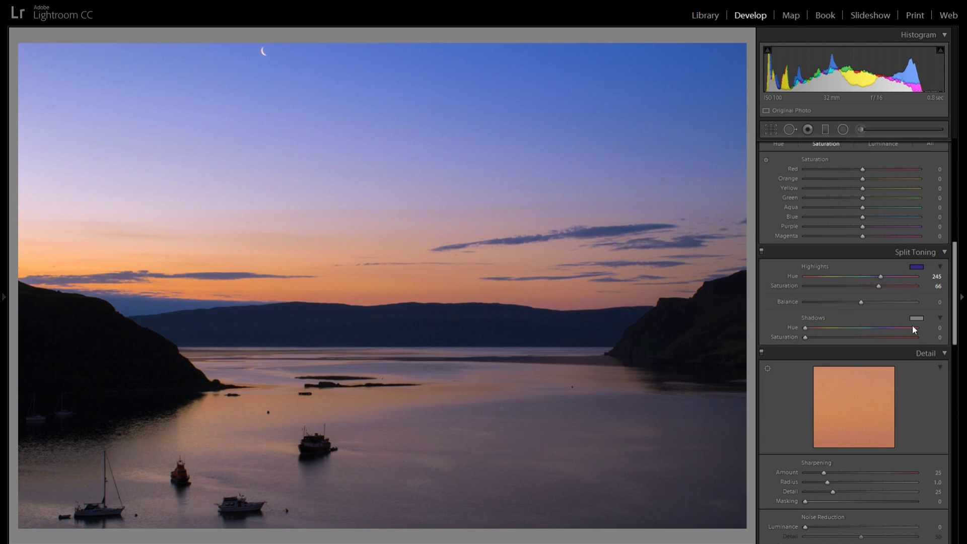
pyautogui.click(917, 318)
pyautogui.click(745, 330)
pyautogui.moveTo(745, 330); pyautogui.dragTo(795, 347)
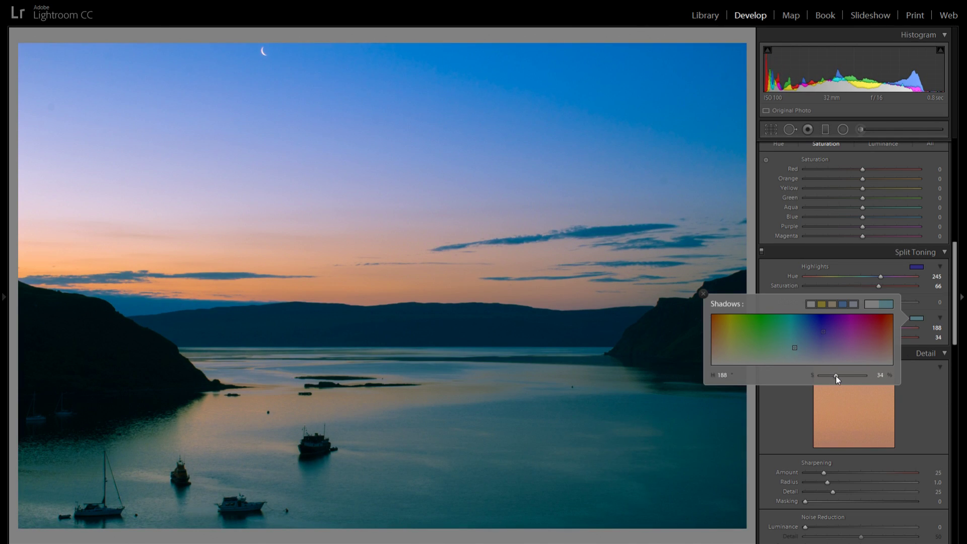
pyautogui.moveTo(836, 376)
pyautogui.mouseDown()
pyautogui.moveTo(820, 376)
pyautogui.moveTo(828, 378)
pyautogui.mouseUp()
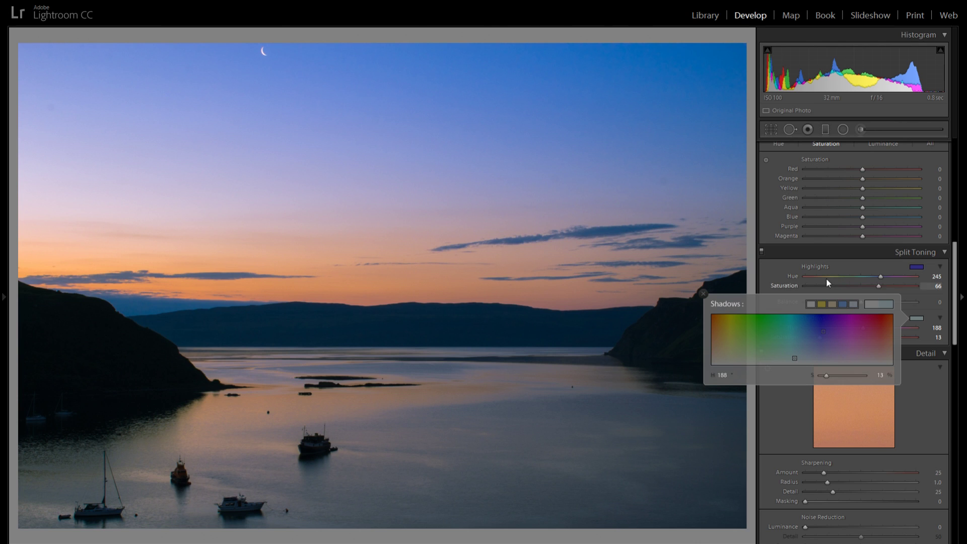
pyautogui.click(891, 270)
# Lower the highlight tint saturation from 66 to 58, toggling split toning and Before/After to compare
pyautogui.click(761, 251)
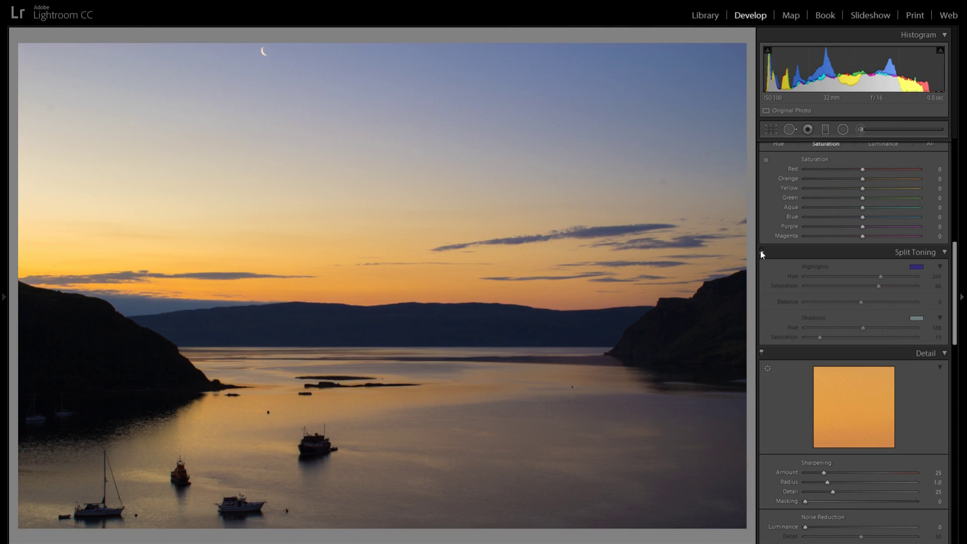
pyautogui.click(760, 250)
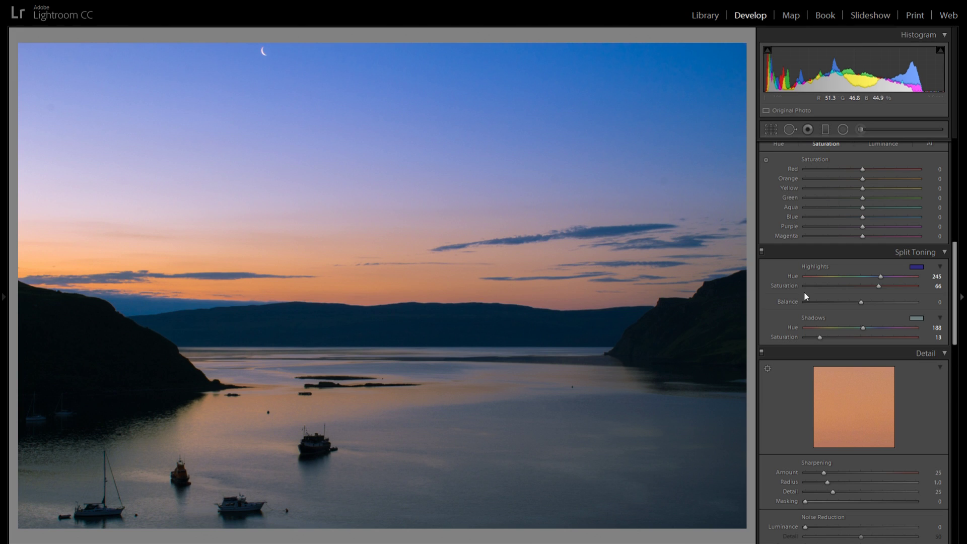
pyautogui.moveTo(879, 286); pyautogui.dragTo(870, 286)
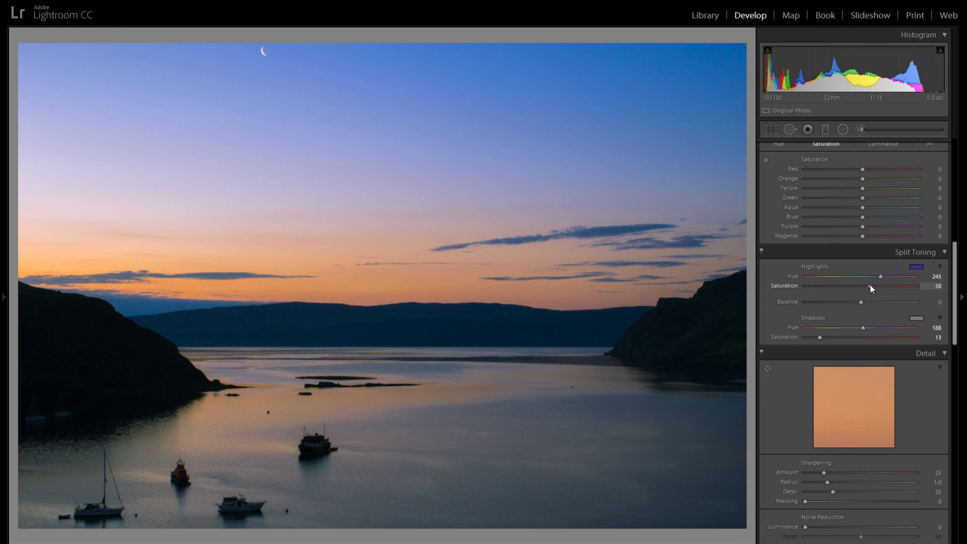
pyautogui.click(762, 251)
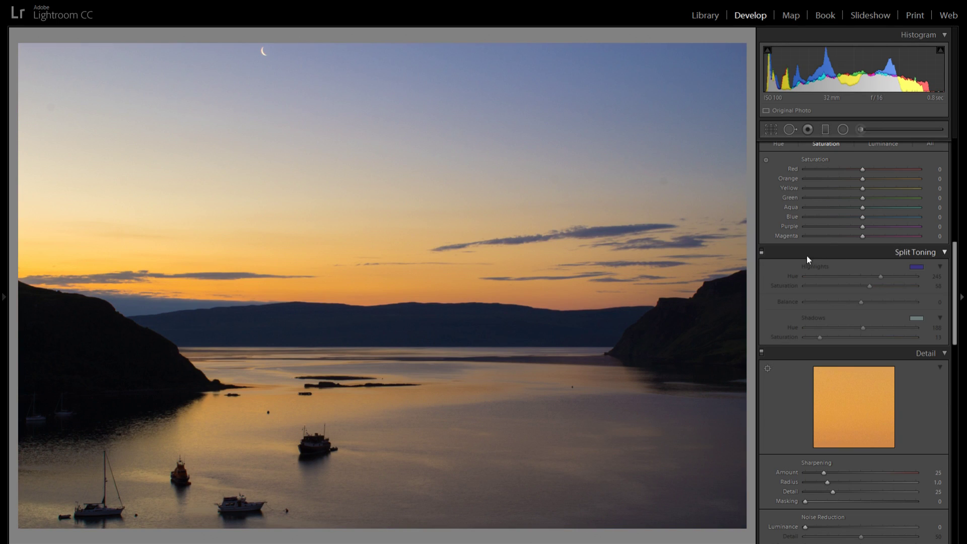
pyautogui.click(761, 252)
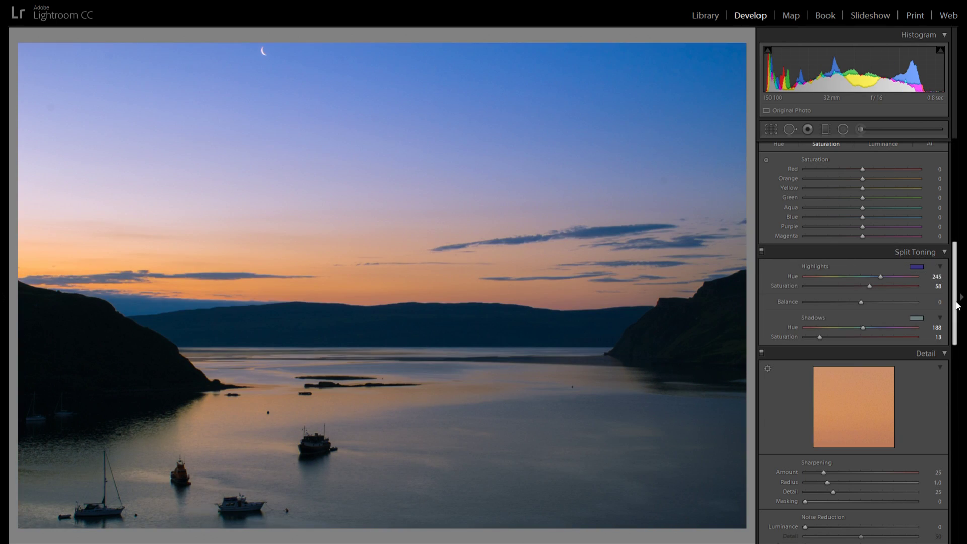
pyautogui.moveTo(956, 302); pyautogui.dragTo(956, 199)
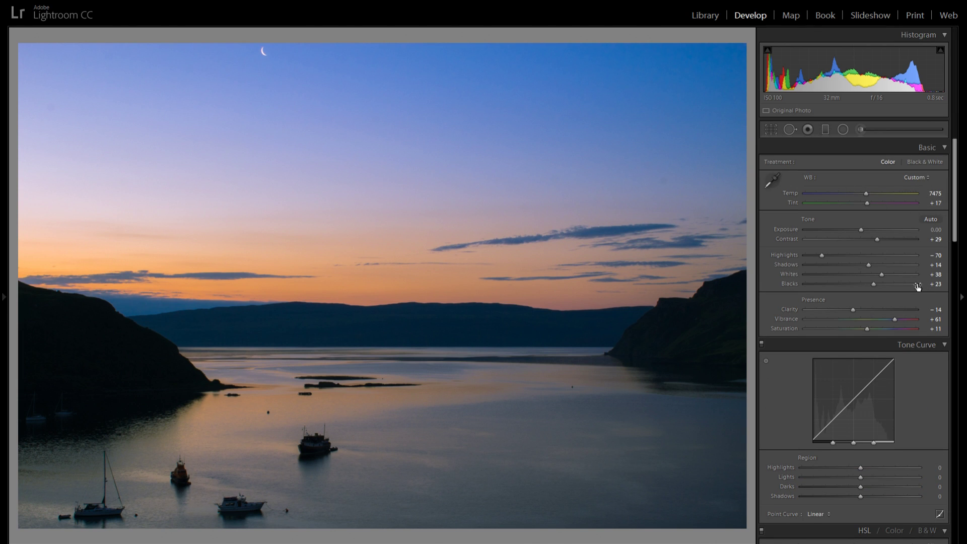
pyautogui.moveTo(953, 196); pyautogui.dragTo(952, 290)
pyautogui.press('y')
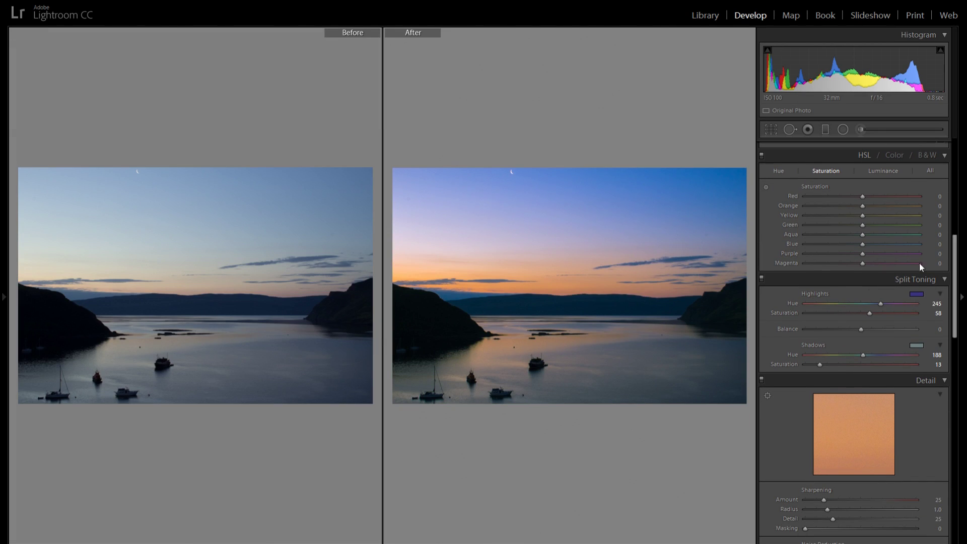
# Turn on Remove Chromatic Aberration, comparing it on and off at the boats
pyautogui.press('y')
pyautogui.moveTo(954, 296); pyautogui.dragTo(948, 386)
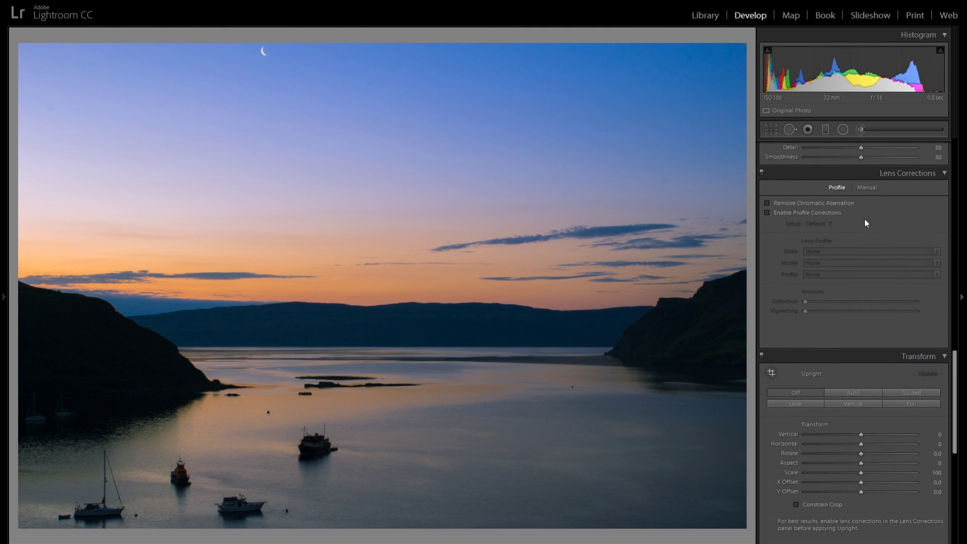
pyautogui.click(823, 204)
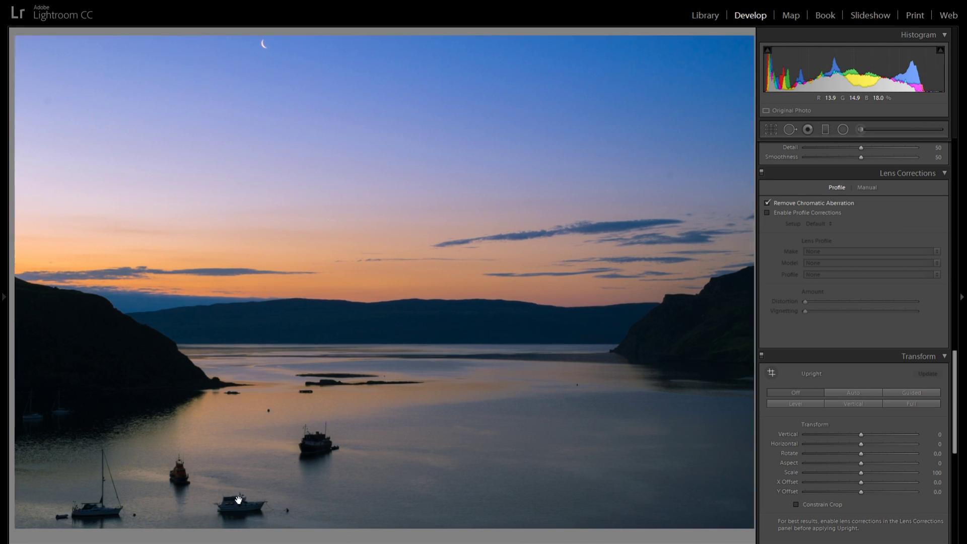
pyautogui.click(358, 378)
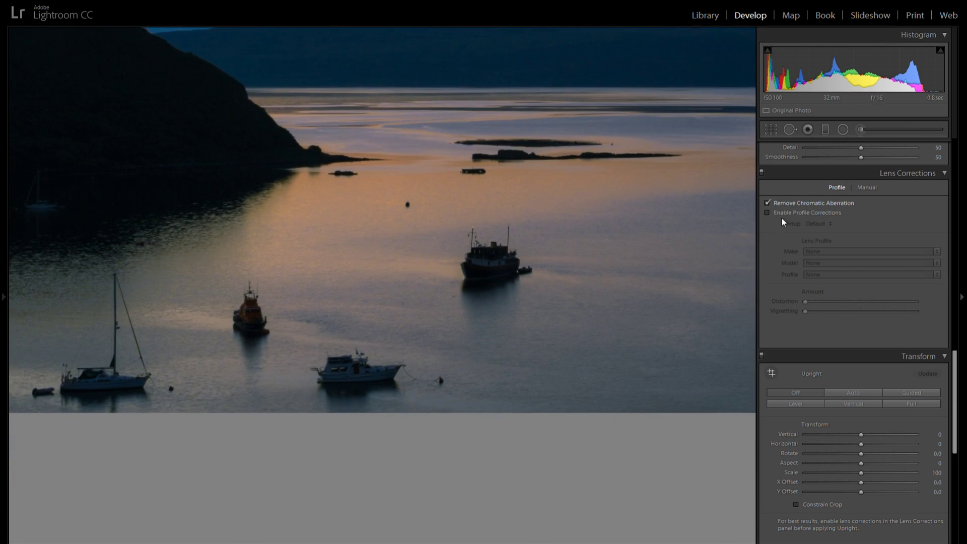
pyautogui.click(789, 207)
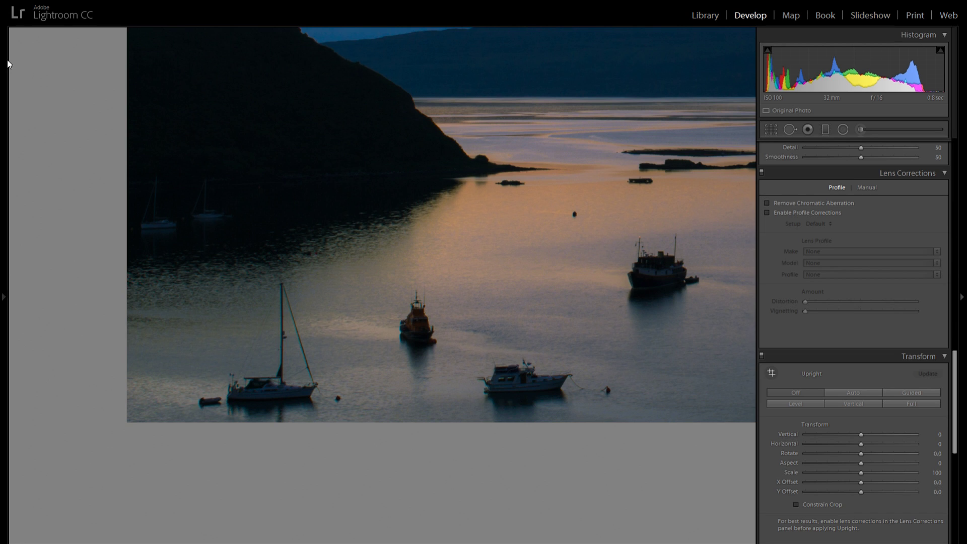
pyautogui.moveTo(7, 59)
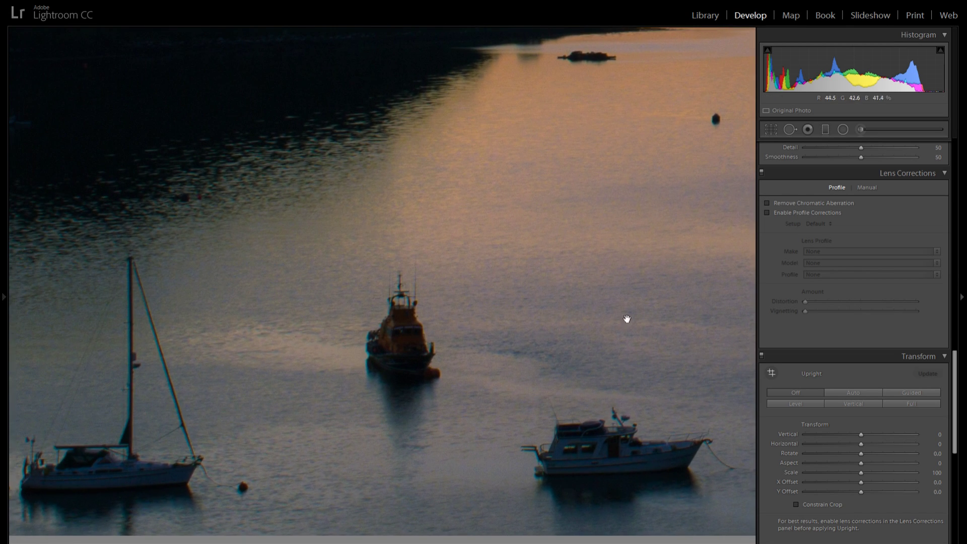
pyautogui.click(810, 203)
pyautogui.click(476, 301)
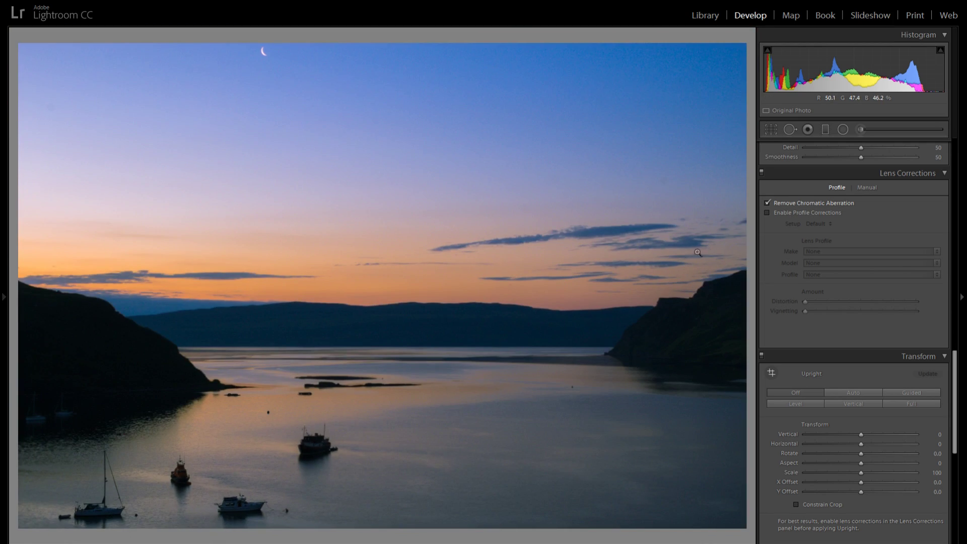
# Enable Profile Corrections with Canon as the lens make, toggling them to compare
pyautogui.click(865, 191)
pyautogui.click(837, 188)
pyautogui.click(801, 213)
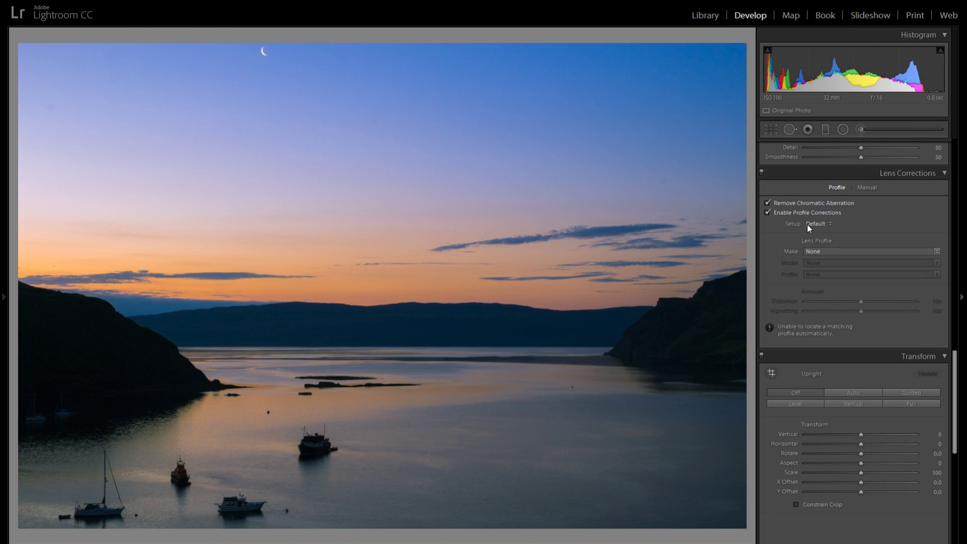
pyautogui.click(834, 250)
pyautogui.click(834, 250)
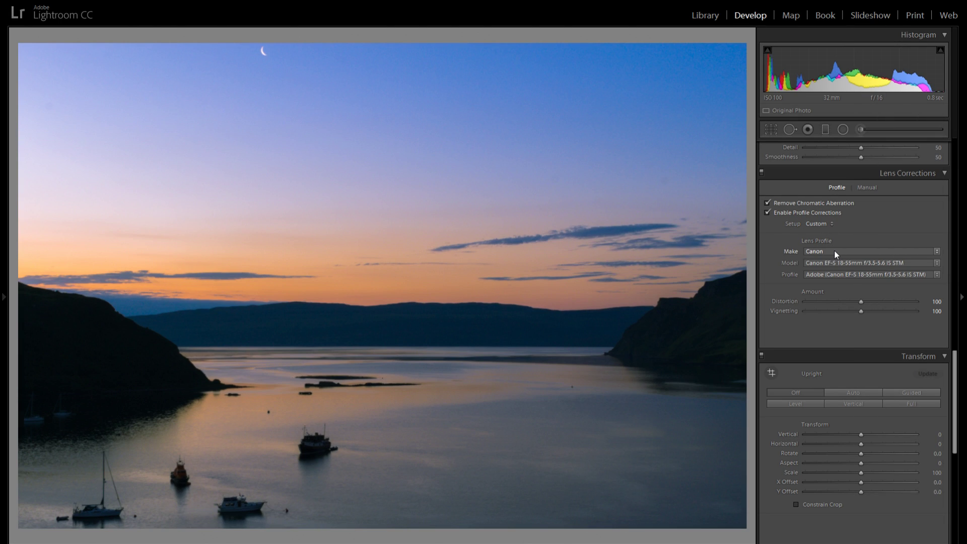
pyautogui.click(809, 213)
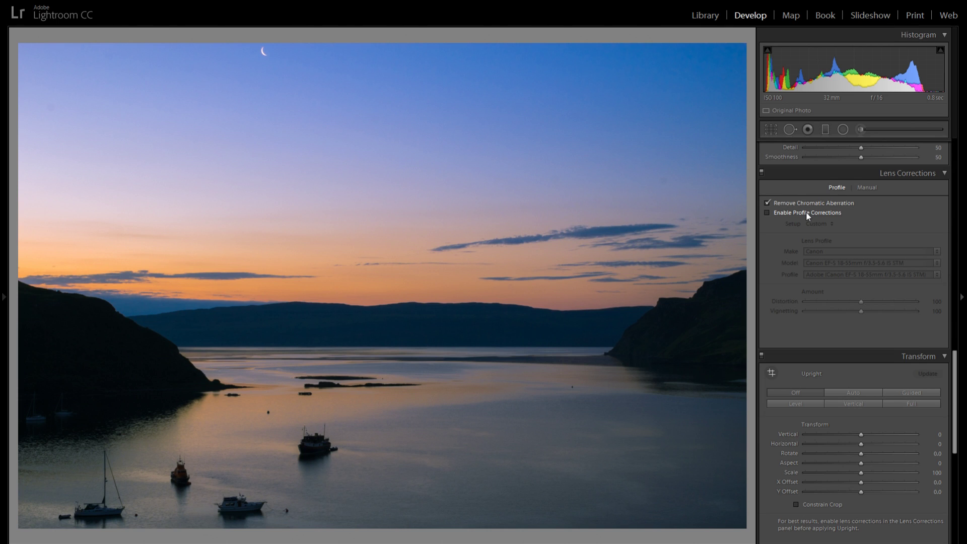
pyautogui.click(807, 212)
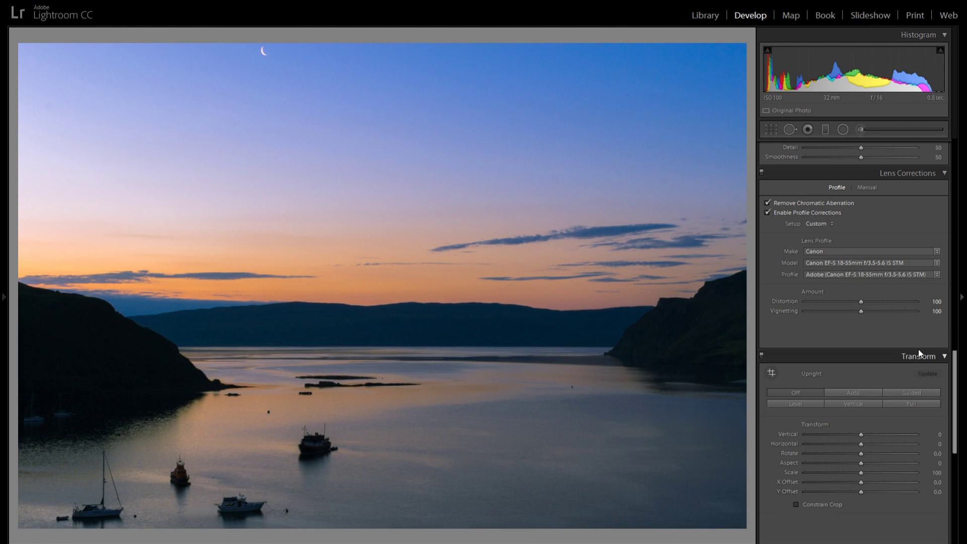
# Try the Camera Faithful, Landscape, Neutral, Portrait and Standard calibration profiles in turn
pyautogui.moveTo(953, 358); pyautogui.dragTo(952, 447)
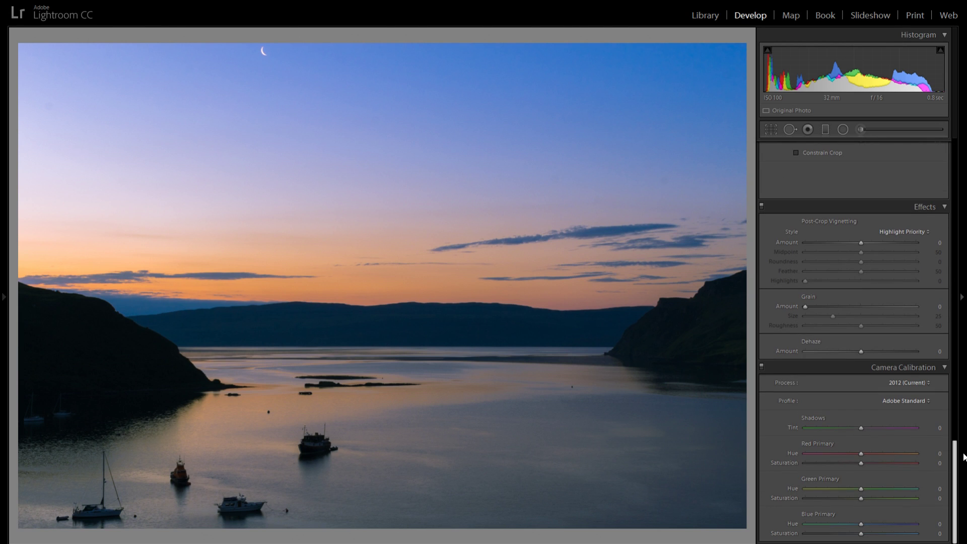
pyautogui.click(920, 406)
pyautogui.click(913, 424)
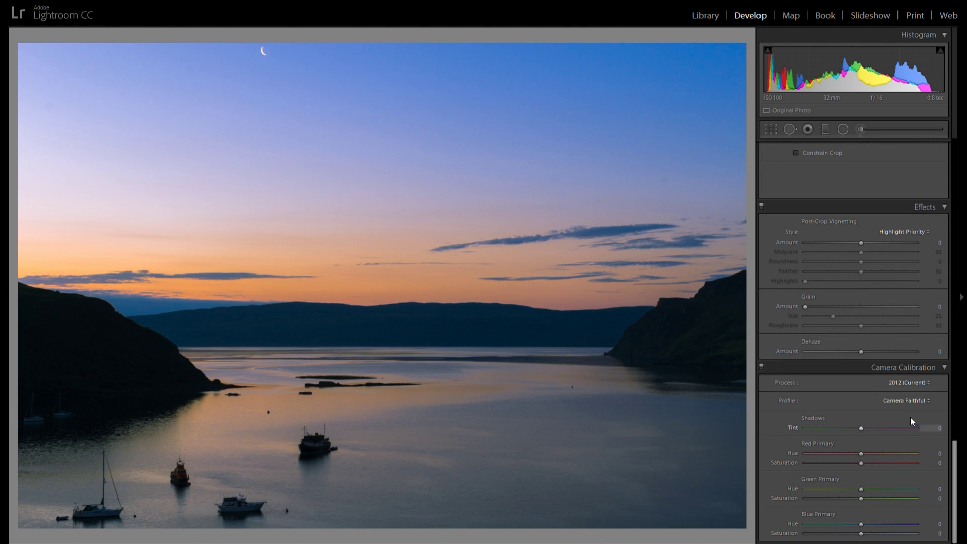
pyautogui.click(905, 398)
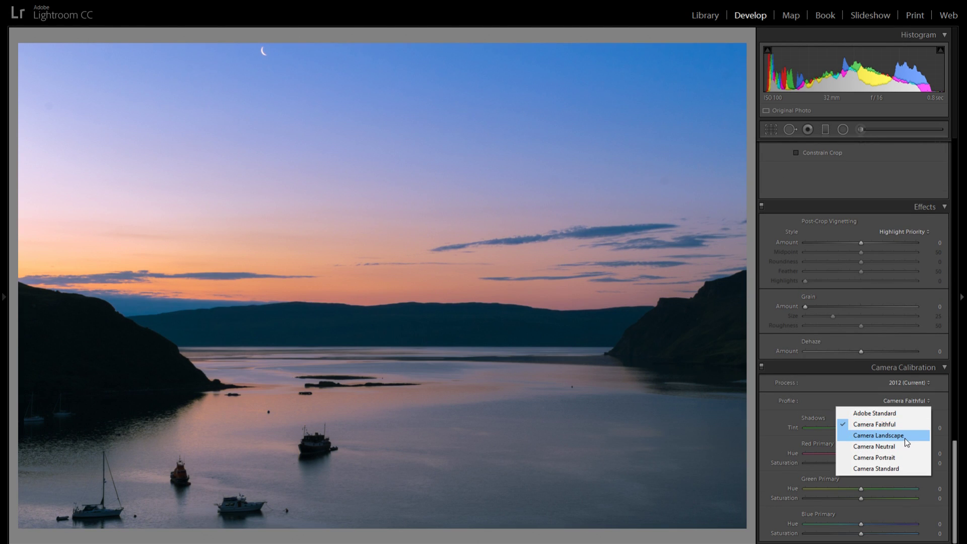
pyautogui.click(907, 435)
pyautogui.click(897, 401)
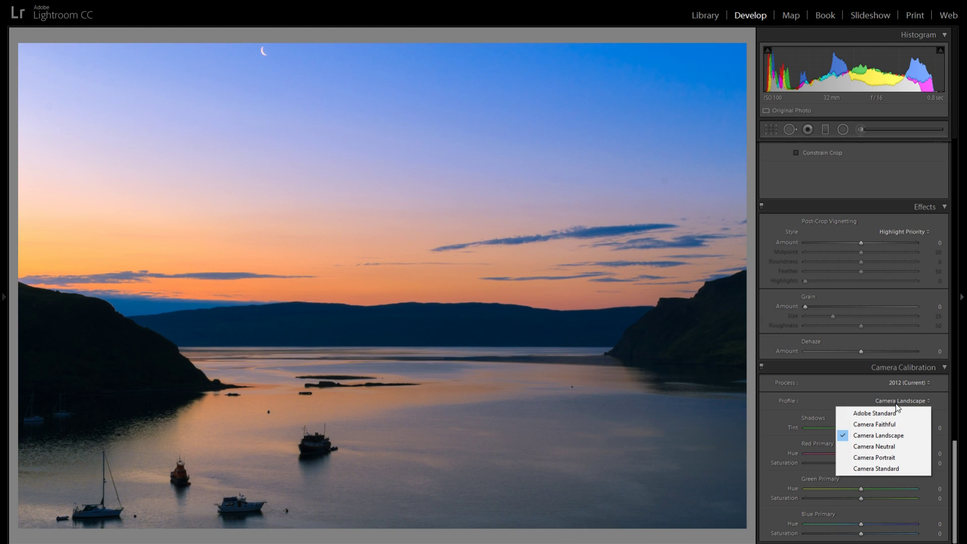
pyautogui.click(904, 447)
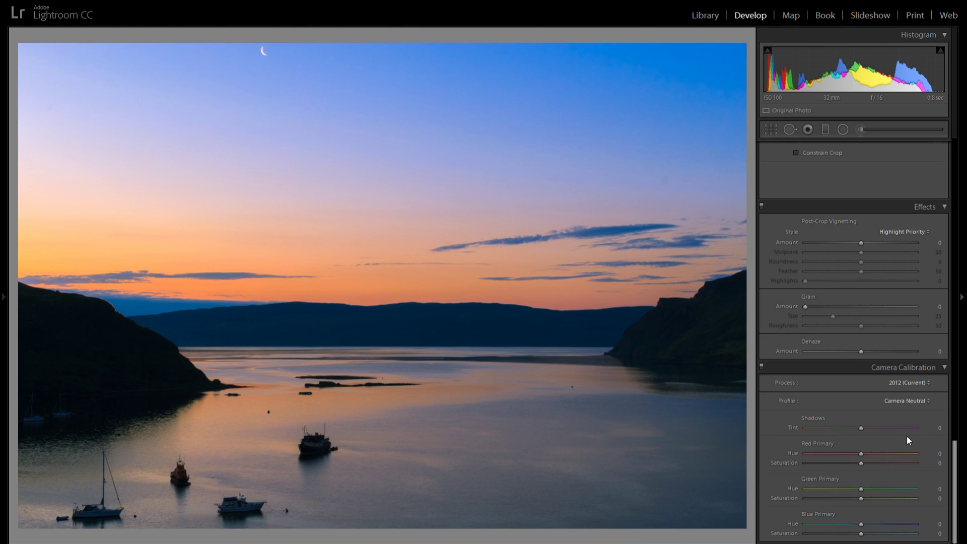
pyautogui.click(910, 402)
pyautogui.click(893, 459)
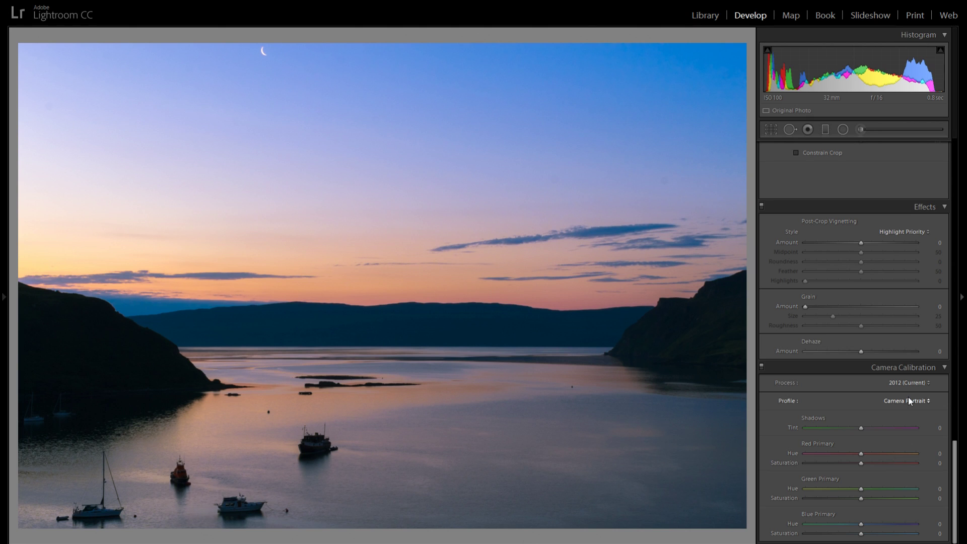
pyautogui.click(909, 400)
pyautogui.click(884, 472)
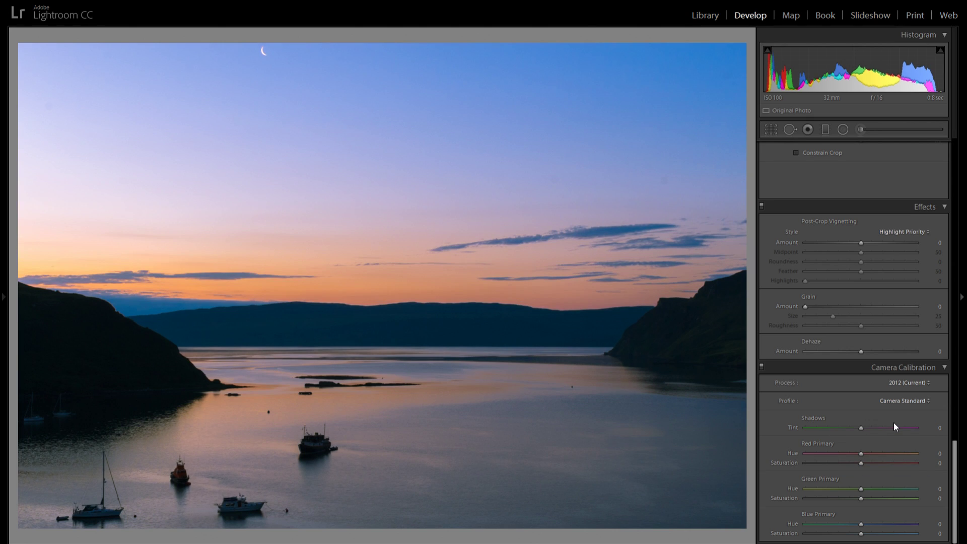
# Compare with Adobe Standard, then settle on Camera Portrait and inspect the water by the boats
pyautogui.click(896, 399)
pyautogui.click(900, 422)
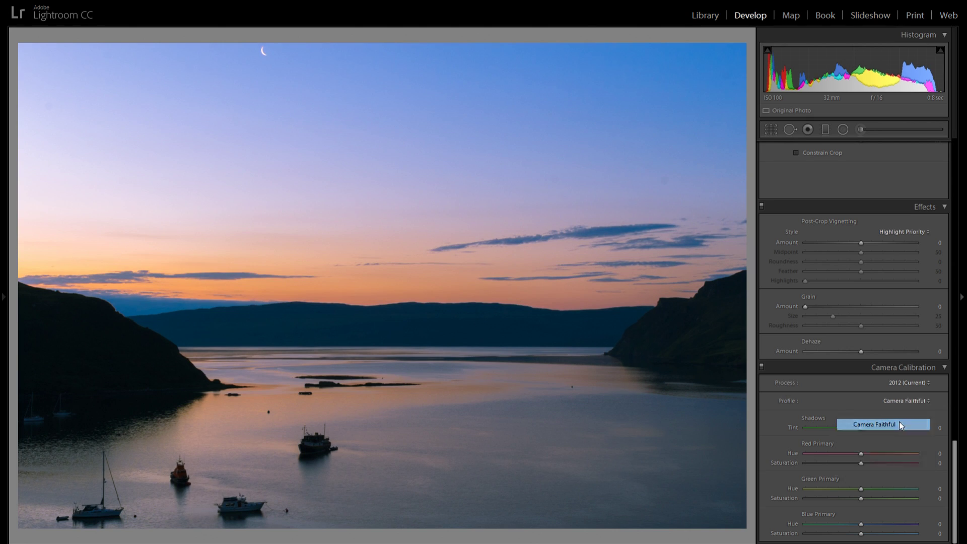
pyautogui.click(894, 400)
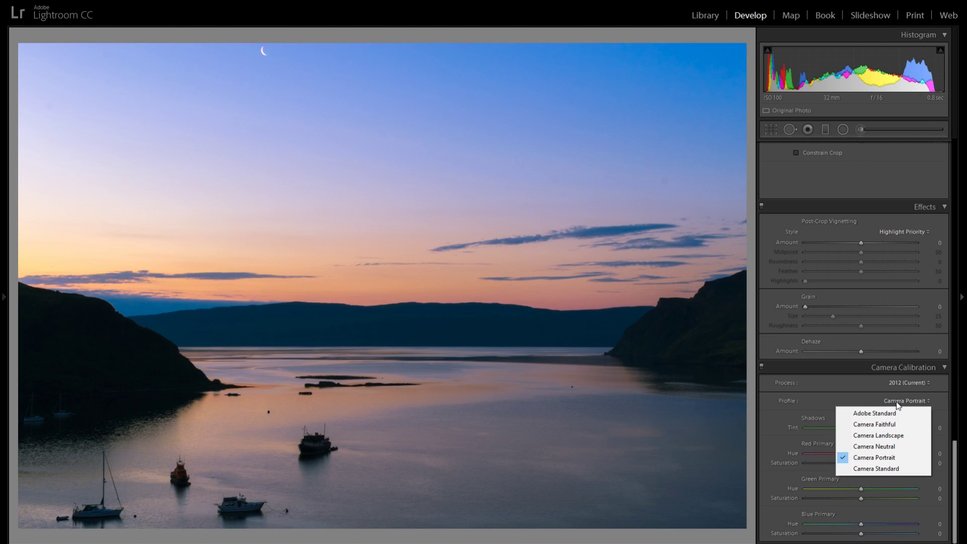
pyautogui.click(884, 415)
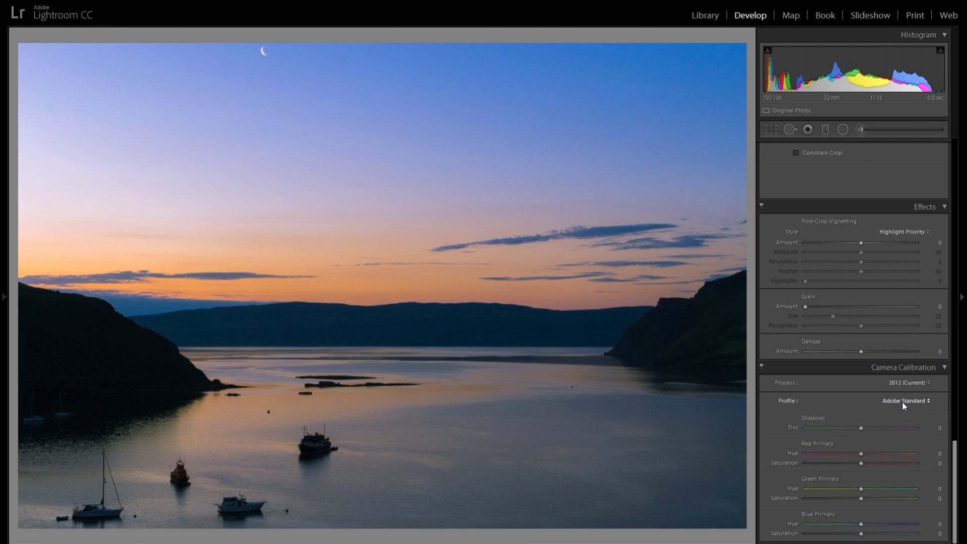
pyautogui.click(900, 400)
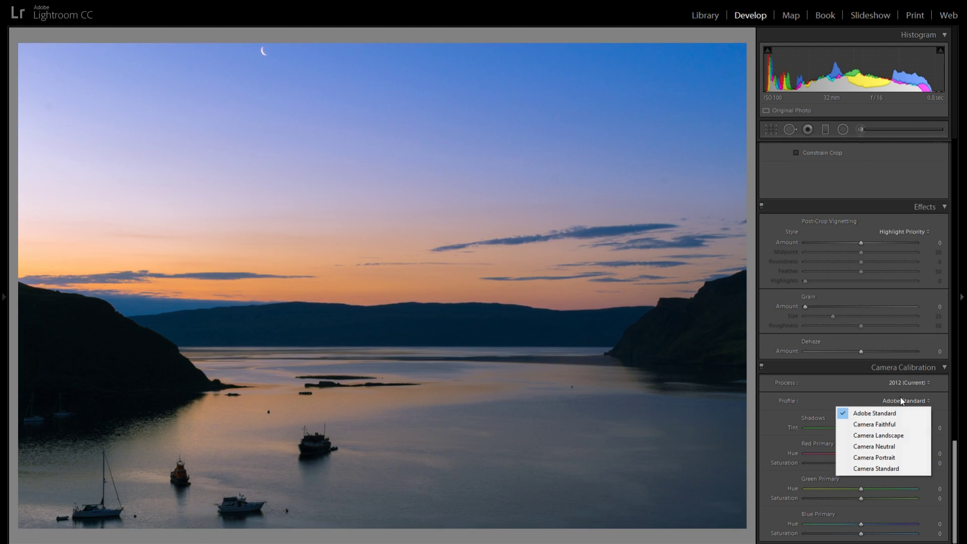
pyautogui.click(892, 458)
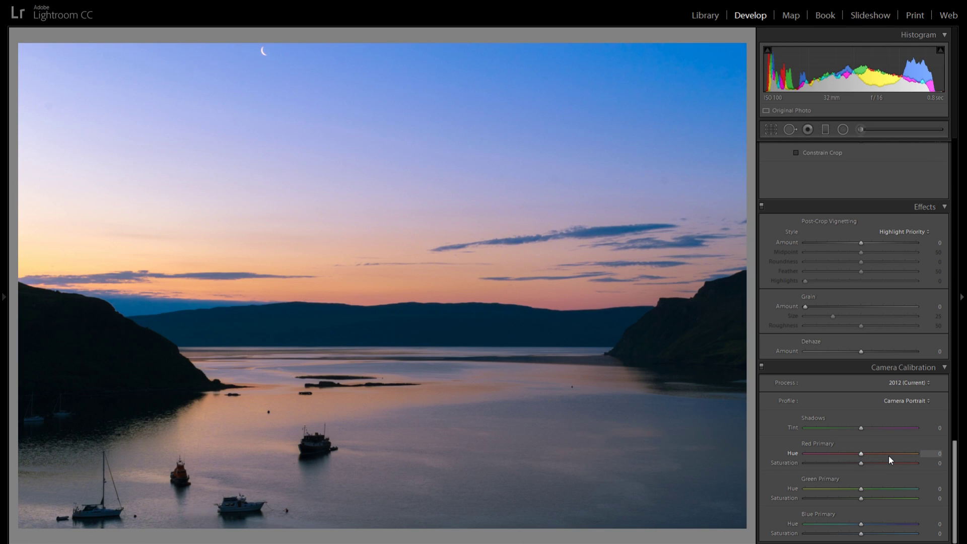
pyautogui.moveTo(261, 441); pyautogui.dragTo(348, 388)
pyautogui.click(395, 433)
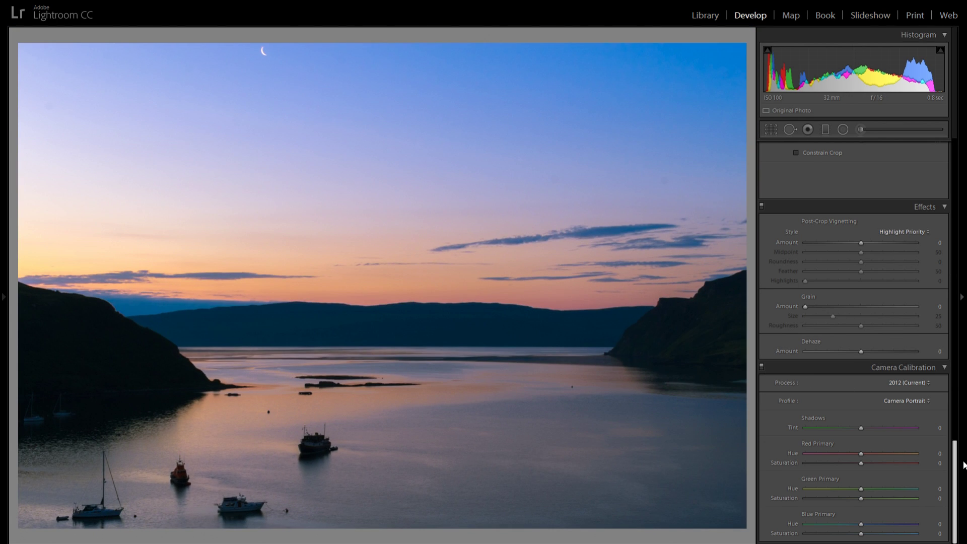
# Toggle Camera Calibration off and on to compare, then switch to Spot Removal in Heal mode
pyautogui.moveTo(962, 454)
pyautogui.mouseDown()
pyautogui.moveTo(964, 213)
pyautogui.moveTo(964, 456)
pyautogui.mouseUp()
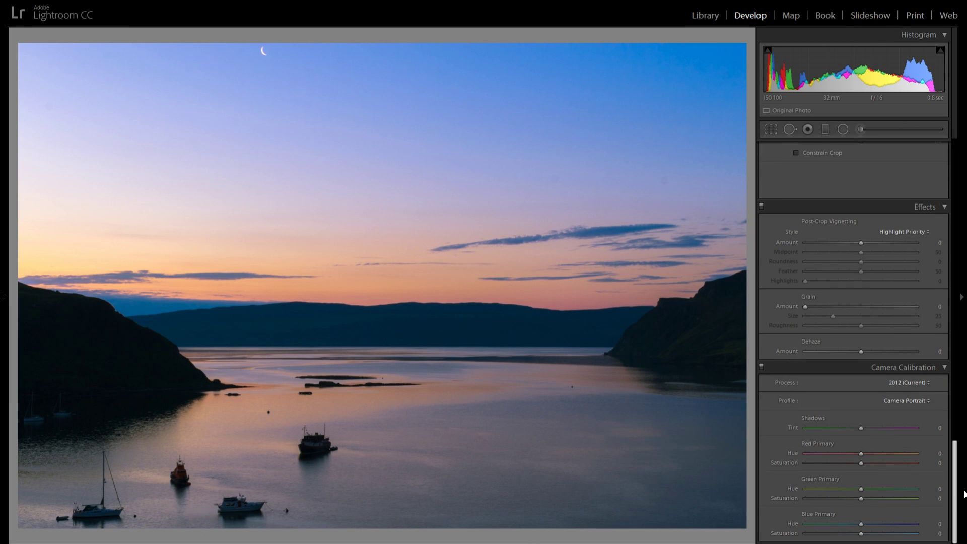
pyautogui.click(762, 368)
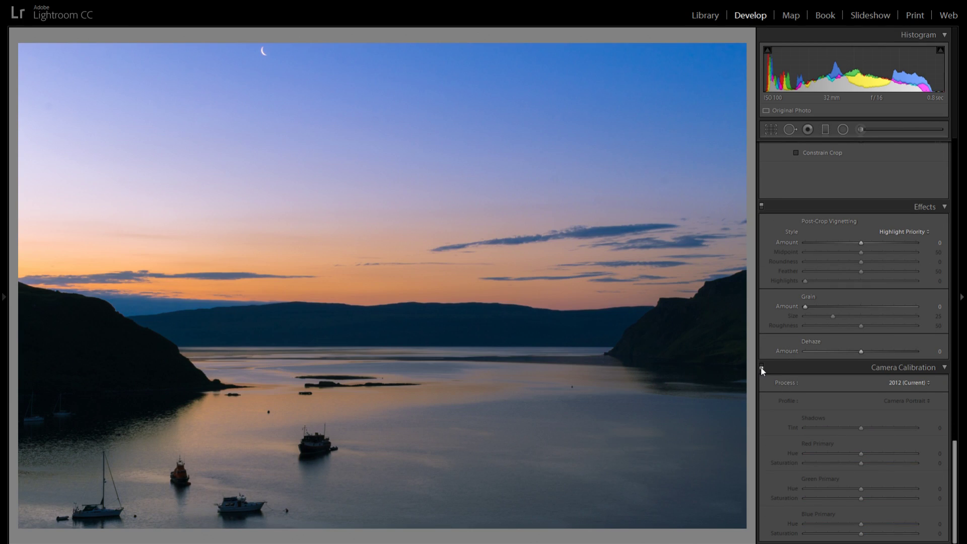
pyautogui.click(762, 367)
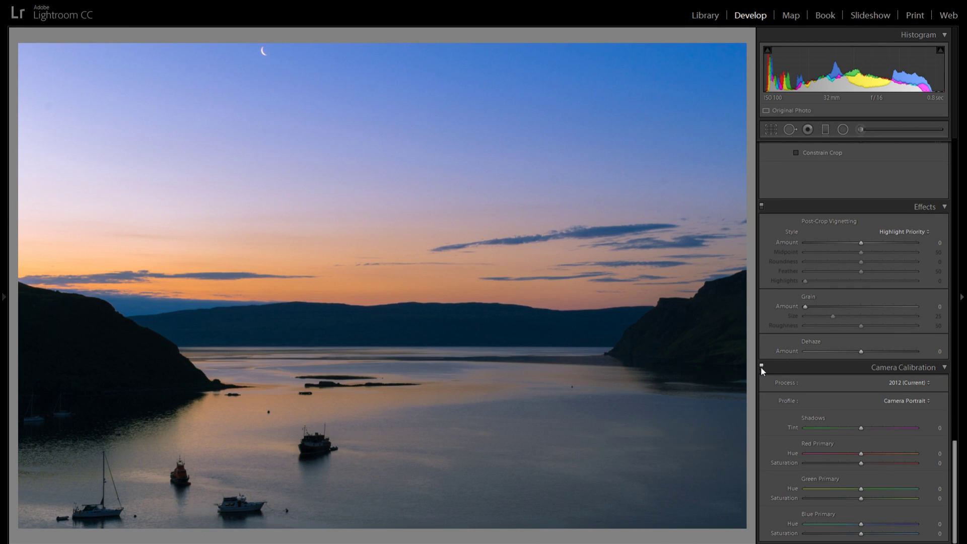
pyautogui.moveTo(955, 469); pyautogui.dragTo(960, 163)
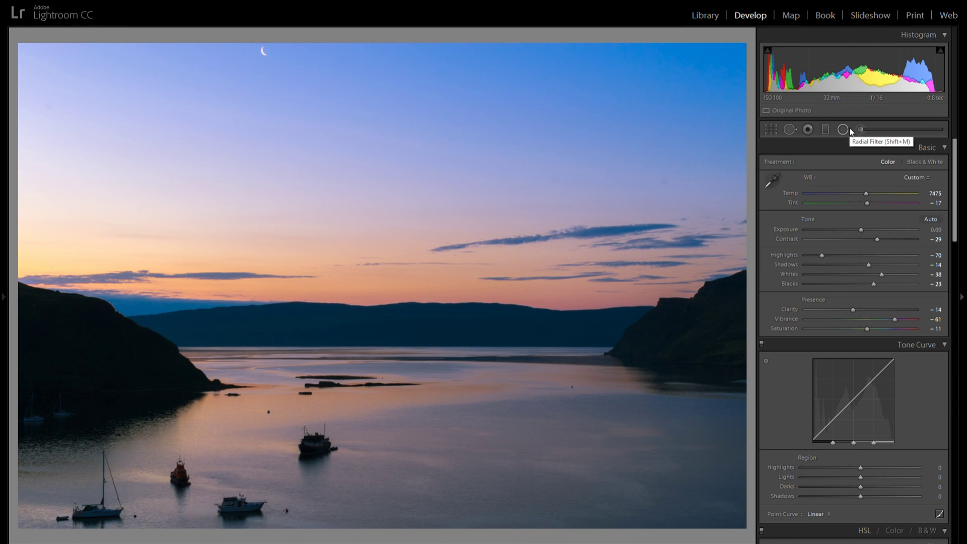
pyautogui.click(790, 129)
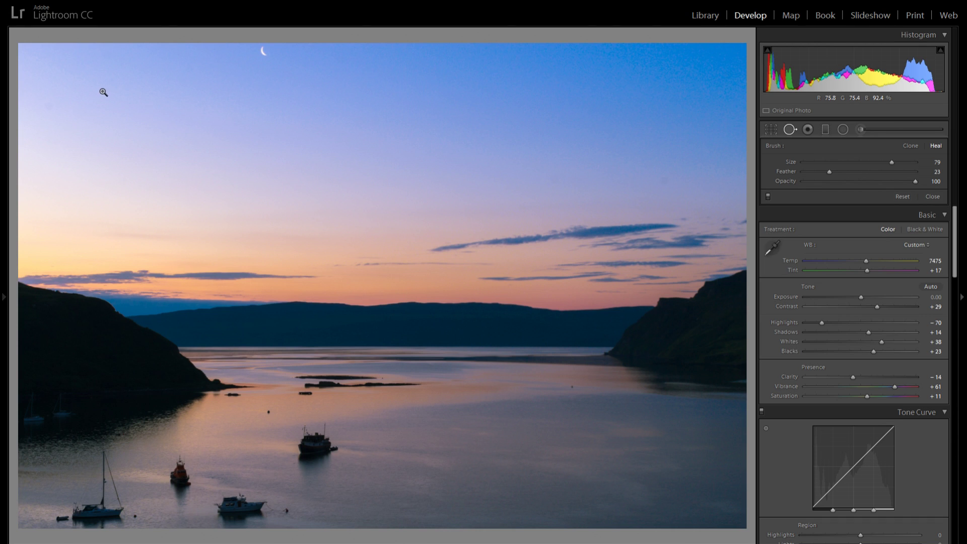
# Heal a size-76, feather-45 spot in the upper-left sky, sourcing it from the moon
pyautogui.moveTo(104, 92); pyautogui.dragTo(275, 183)
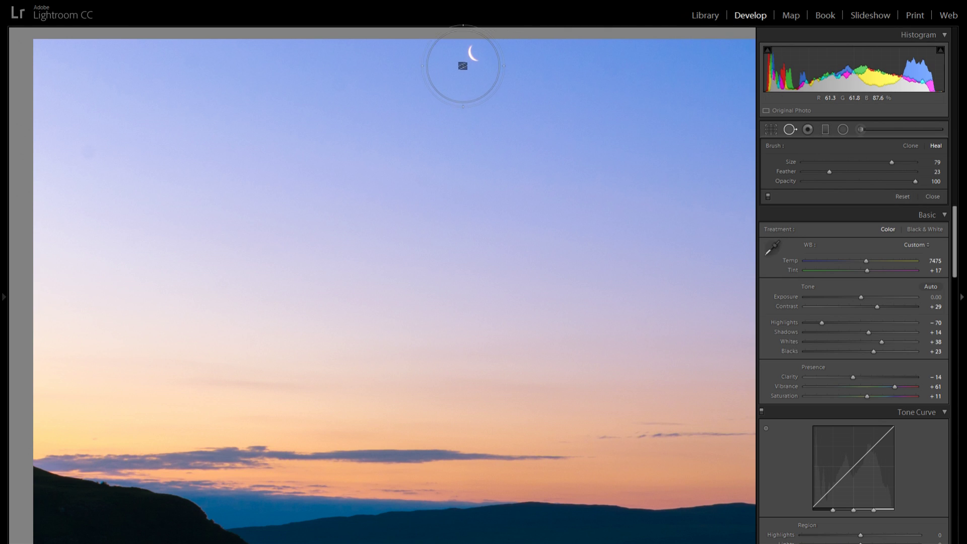
pyautogui.press('z')
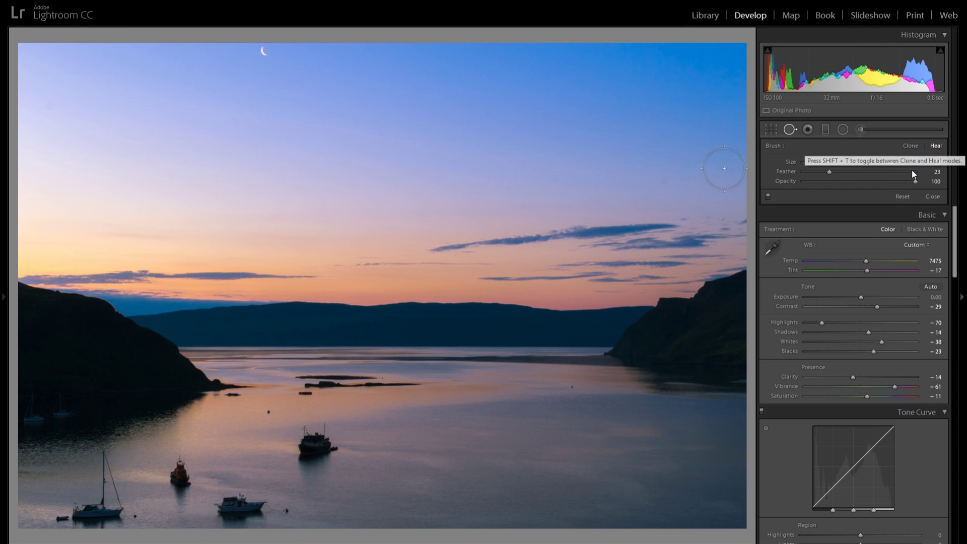
pyautogui.moveTo(895, 162); pyautogui.dragTo(892, 162)
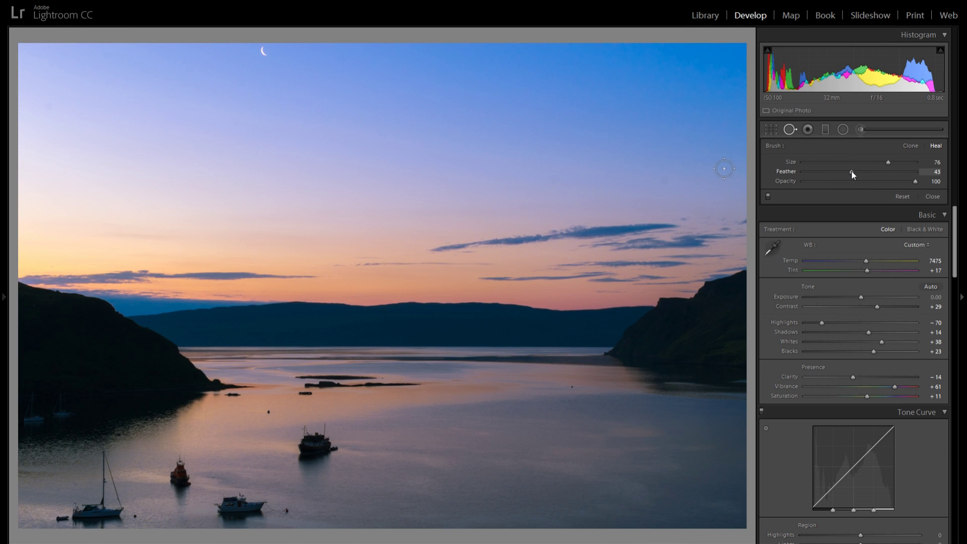
pyautogui.moveTo(852, 172); pyautogui.dragTo(854, 172)
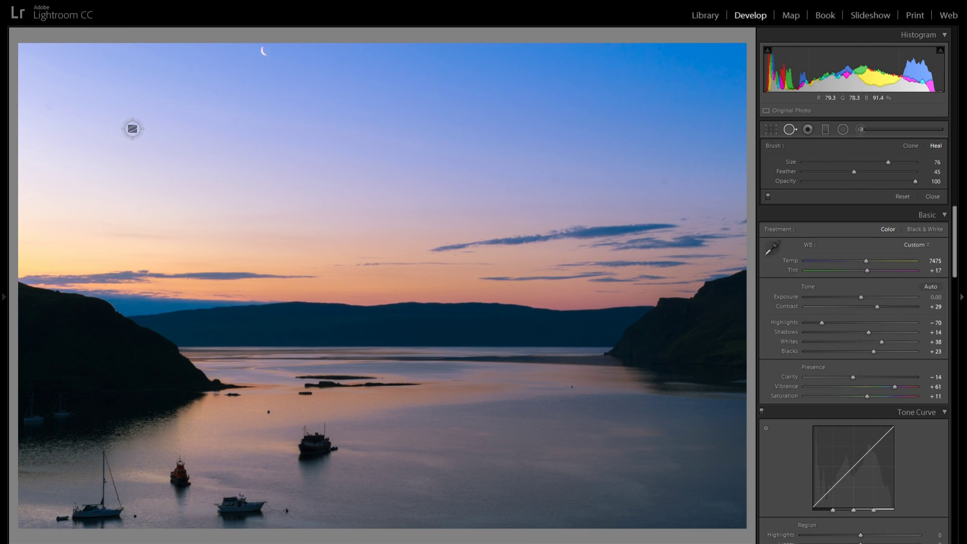
pyautogui.click(132, 129)
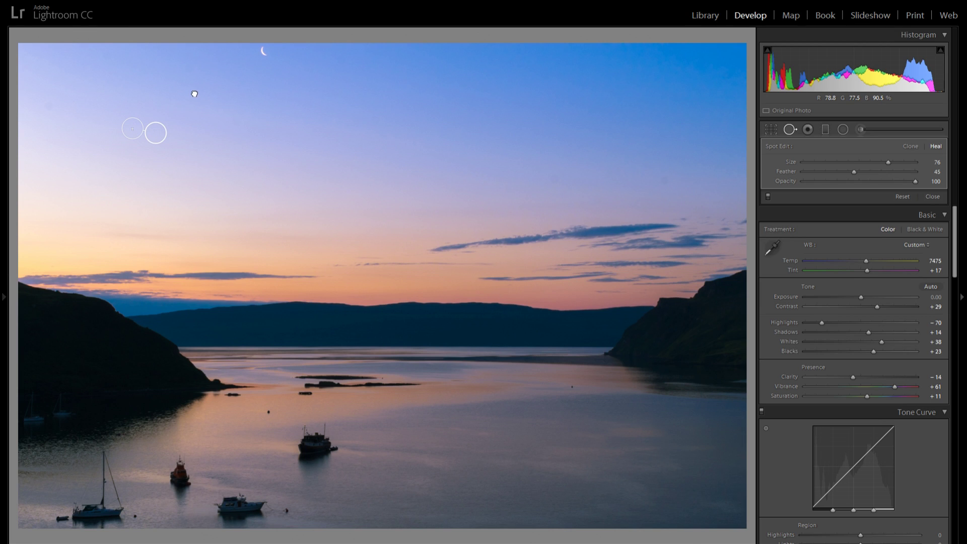
pyautogui.moveTo(156, 132)
pyautogui.mouseDown()
pyautogui.moveTo(201, 82)
pyautogui.moveTo(241, 54)
pyautogui.moveTo(265, 52)
pyautogui.mouseUp()
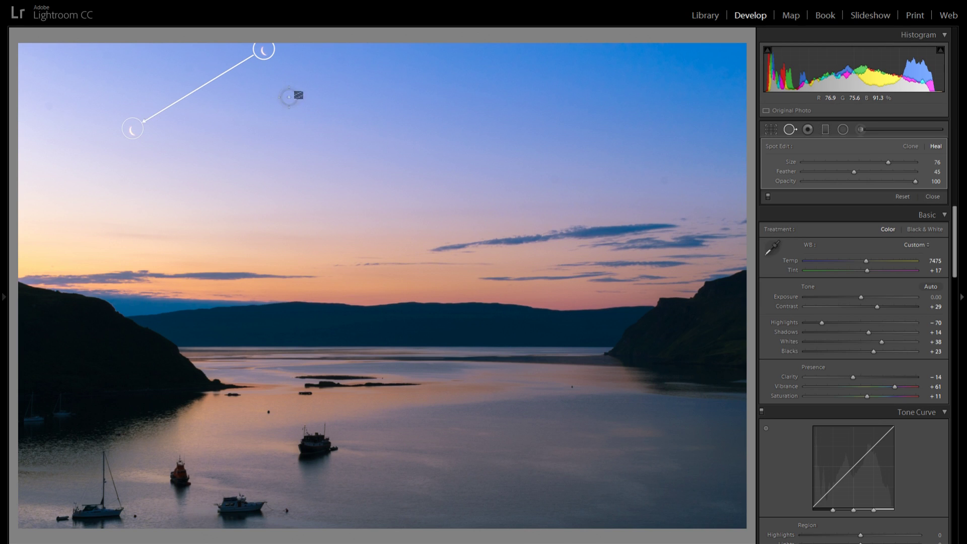
pyautogui.click(792, 130)
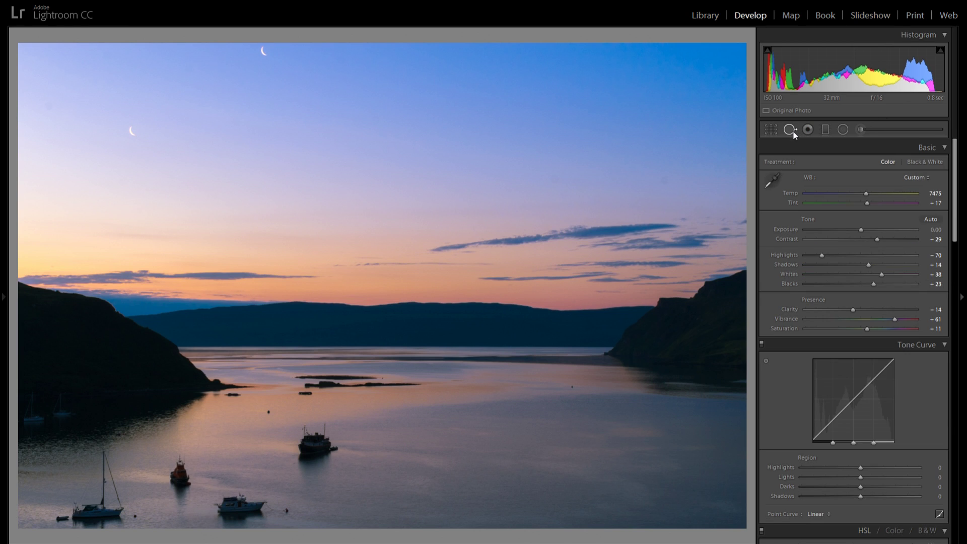
# Paint a heal spot over the upper moon and pick a different source for it
pyautogui.click(793, 131)
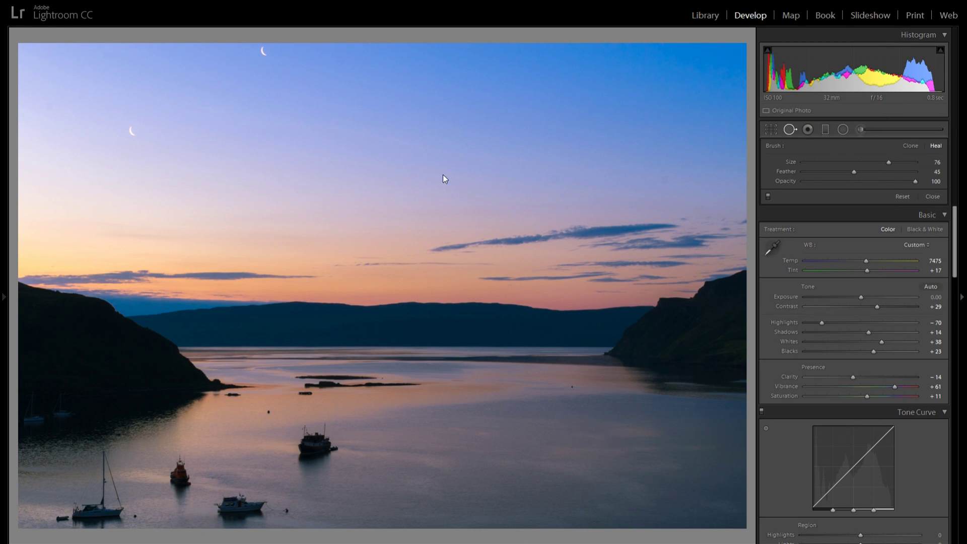
pyautogui.moveTo(263, 54)
pyautogui.mouseDown()
pyautogui.moveTo(127, 147)
pyautogui.moveTo(127, 112)
pyautogui.moveTo(133, 126)
pyautogui.mouseUp()
pyautogui.press('/')
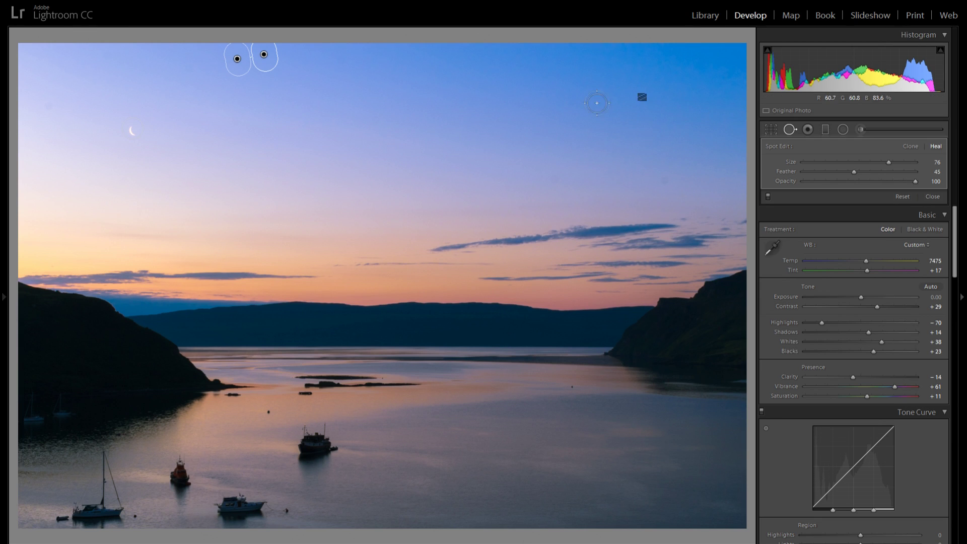
# Reinspect the heal spot near the moon, then finish with Spot Removal
pyautogui.click(791, 130)
pyautogui.click(791, 130)
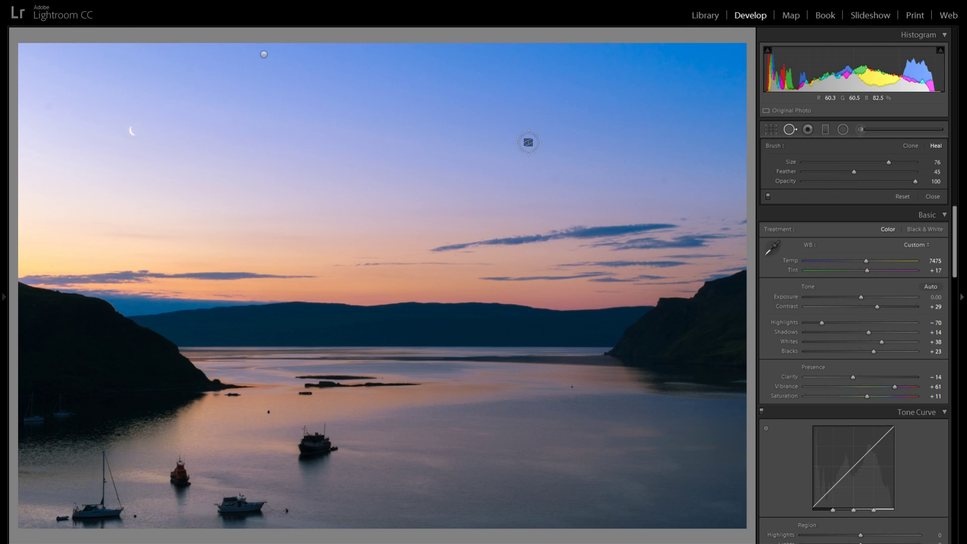
pyautogui.click(132, 128)
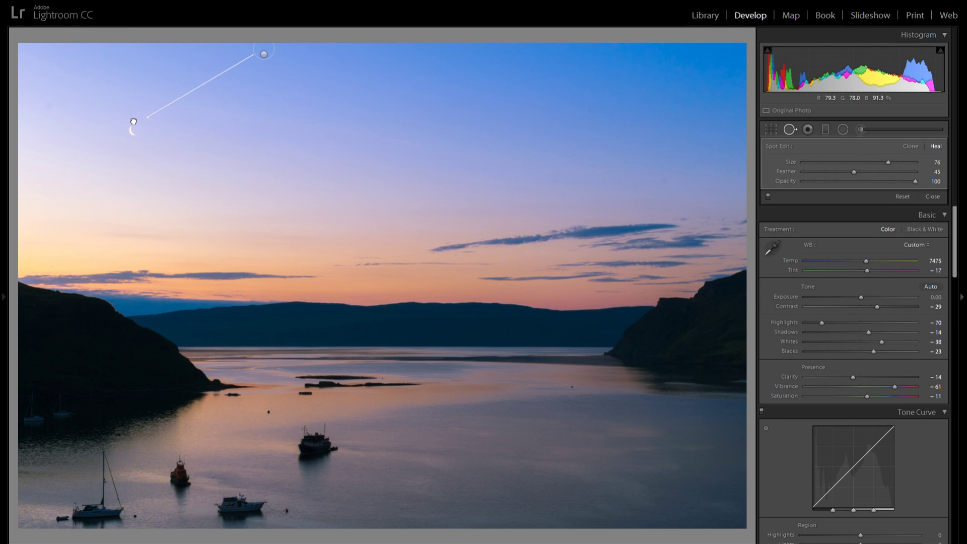
pyautogui.click(789, 131)
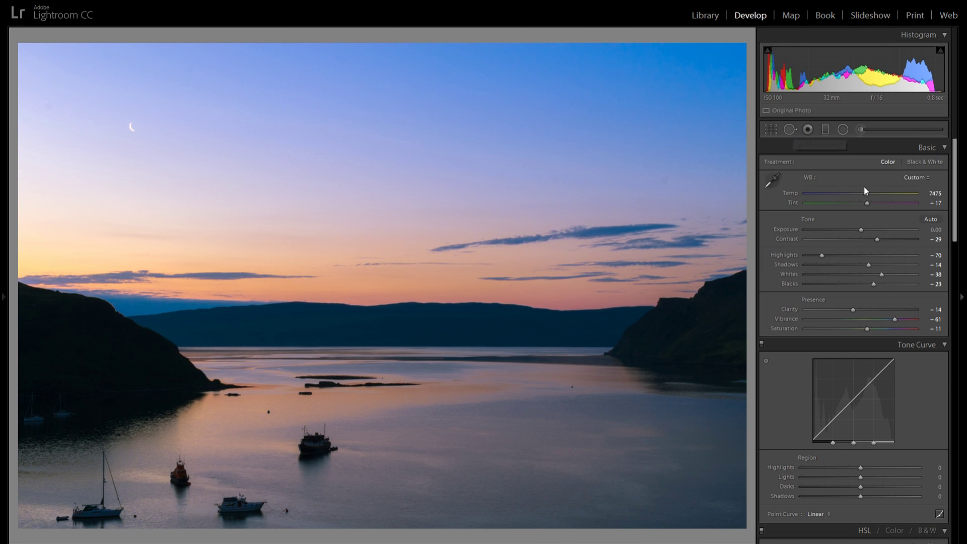
pyautogui.click(826, 130)
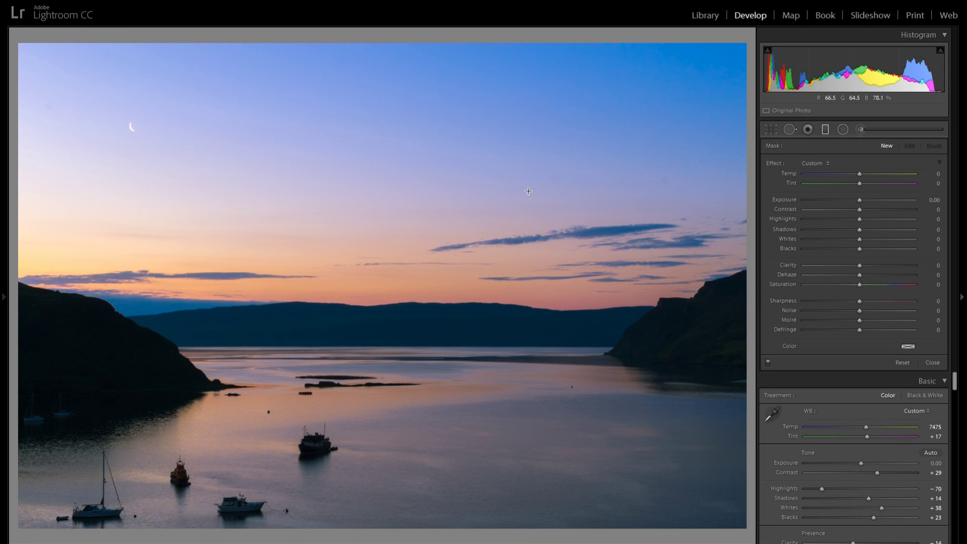
# Draw a graduated filter from the boats up to the hills with Exposure +0.23, then reposition it
pyautogui.moveTo(384, 503); pyautogui.dragTo(359, 294)
pyautogui.moveTo(363, 384)
pyautogui.mouseDown()
pyautogui.moveTo(369, 399)
pyautogui.moveTo(366, 375)
pyautogui.mouseUp()
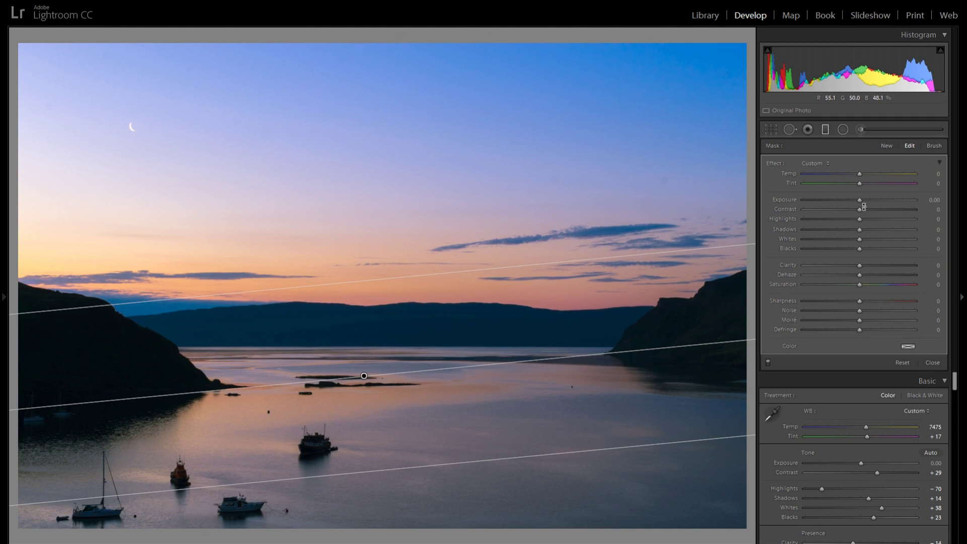
pyautogui.moveTo(865, 200); pyautogui.dragTo(866, 201)
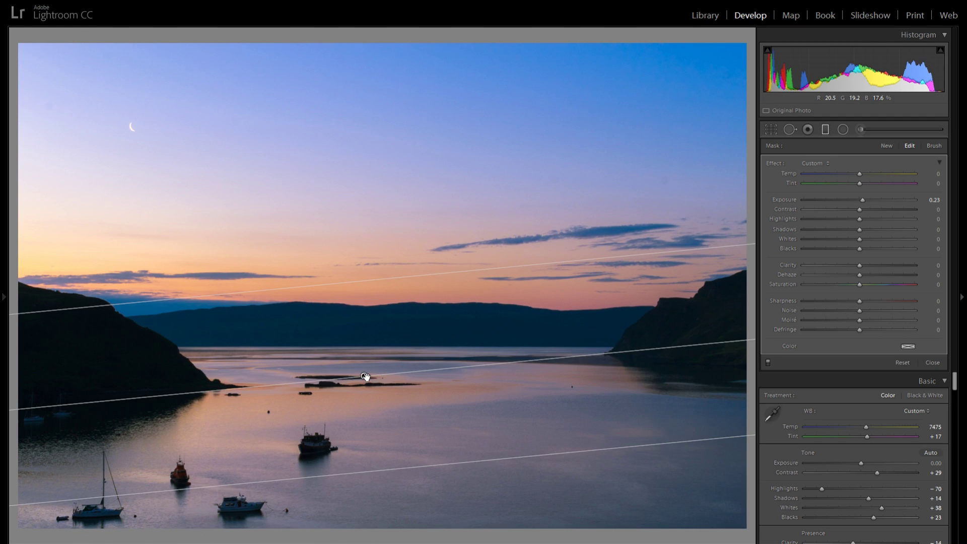
pyautogui.moveTo(367, 377); pyautogui.dragTo(359, 356)
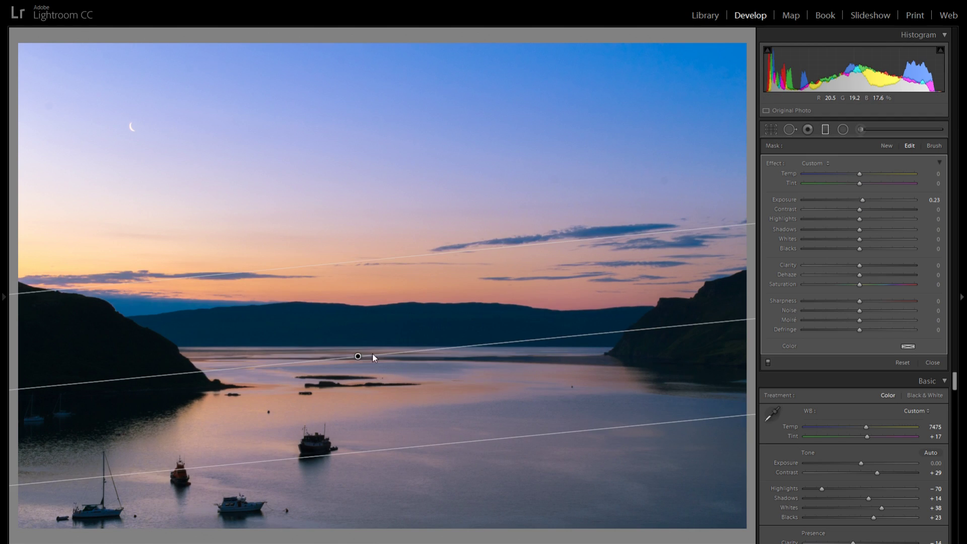
pyautogui.click(888, 146)
pyautogui.moveTo(243, 154)
pyautogui.mouseDown()
pyautogui.moveTo(345, 334)
pyautogui.moveTo(322, 304)
pyautogui.moveTo(333, 440)
pyautogui.mouseUp()
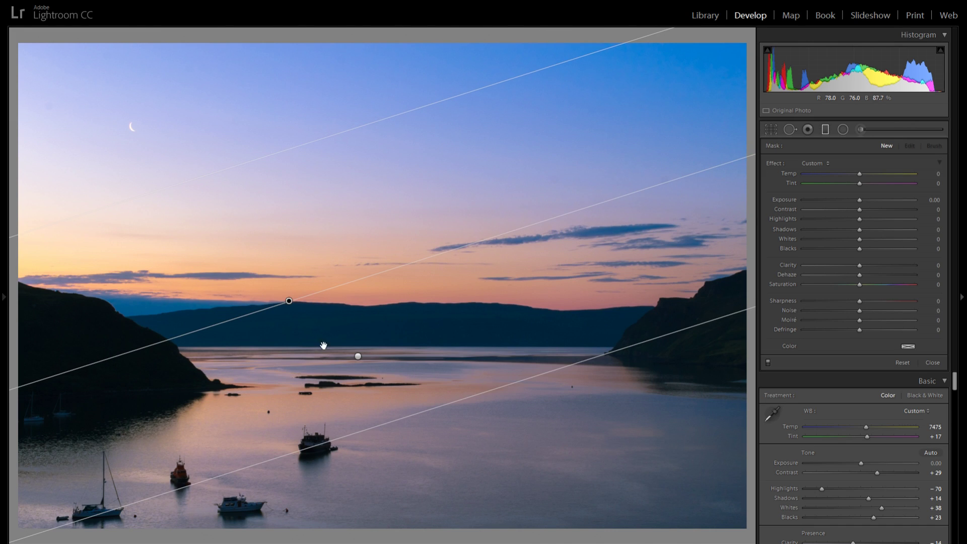
# Check the moon close up, then position and widen the diagonal sky filter
pyautogui.click(107, 130)
pyautogui.moveTo(131, 146); pyautogui.dragTo(216, 129)
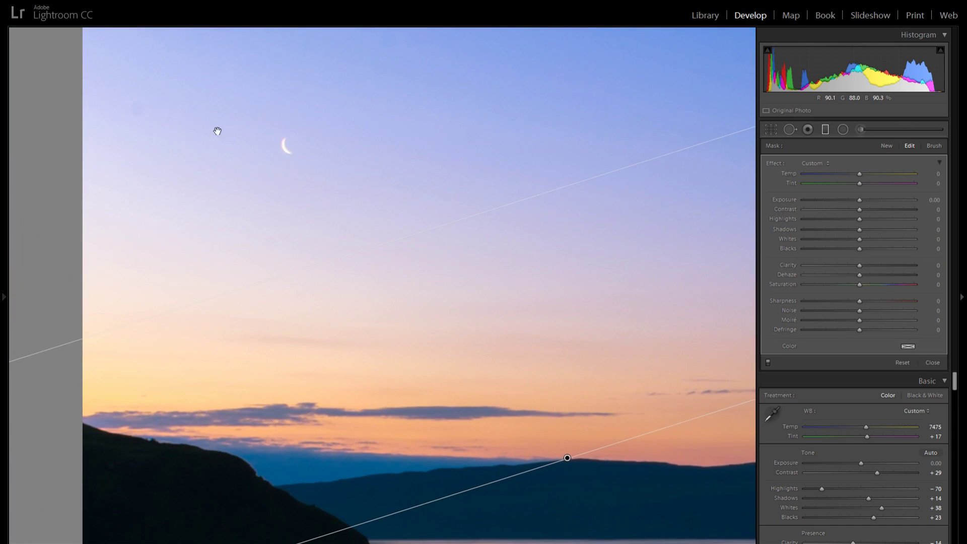
pyautogui.moveTo(398, 169); pyautogui.dragTo(240, 273)
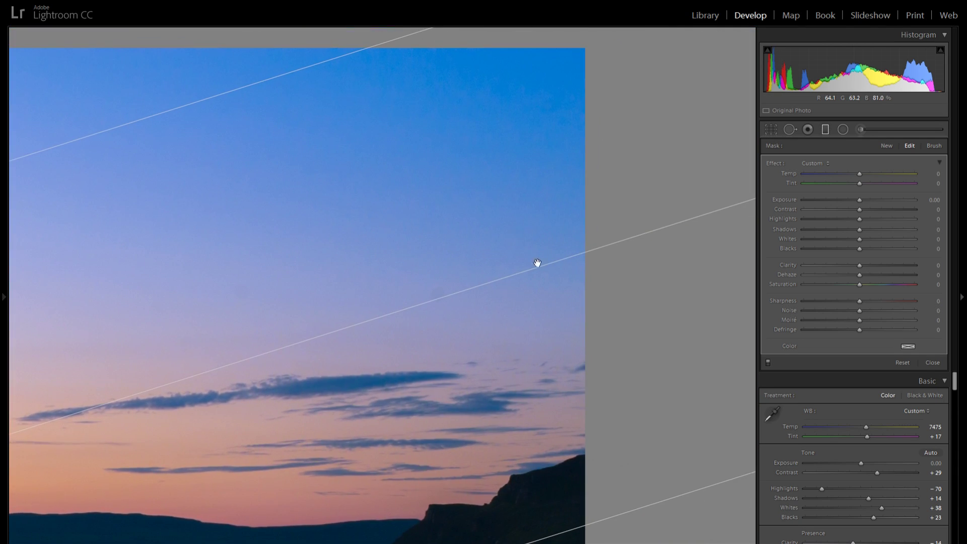
pyautogui.press('z')
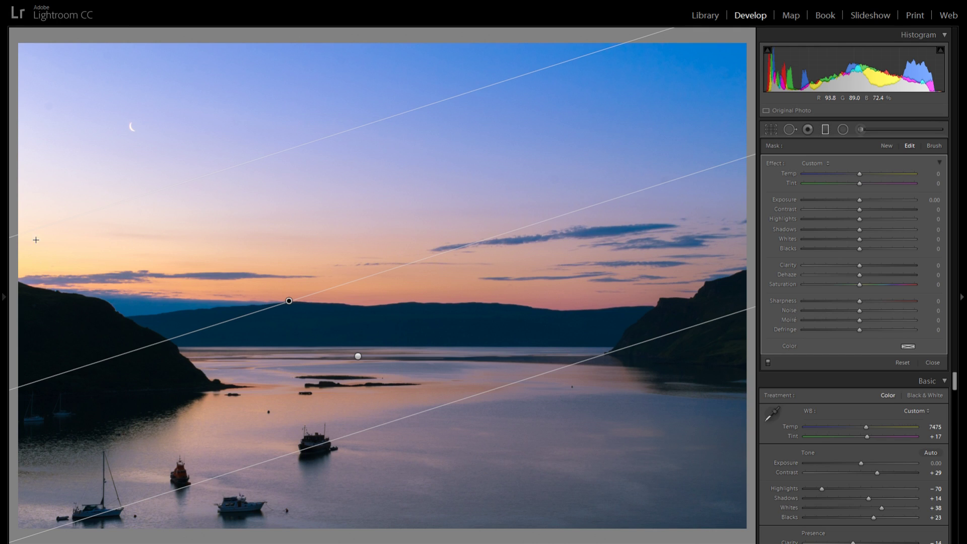
pyautogui.moveTo(248, 234); pyautogui.dragTo(190, 198)
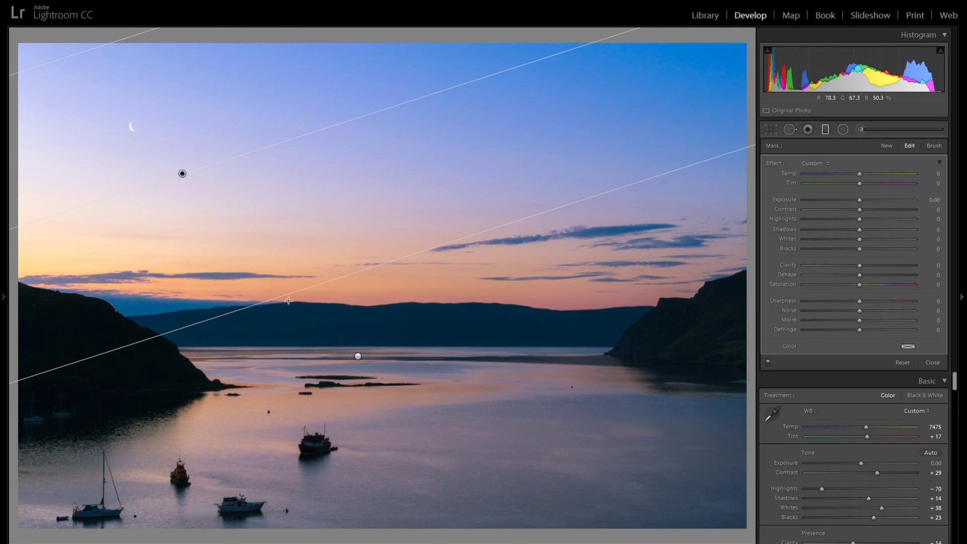
pyautogui.moveTo(285, 296); pyautogui.dragTo(340, 371)
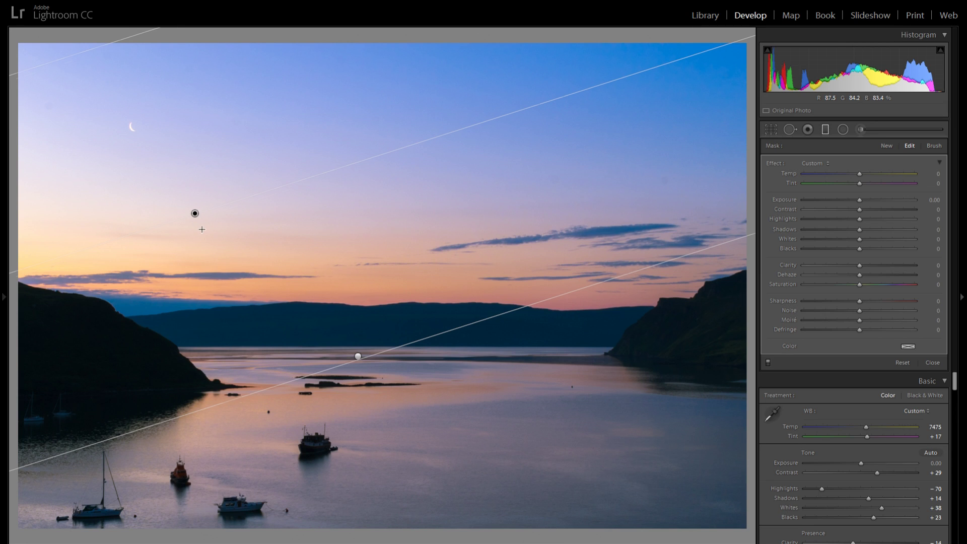
pyautogui.moveTo(195, 213); pyautogui.dragTo(200, 226)
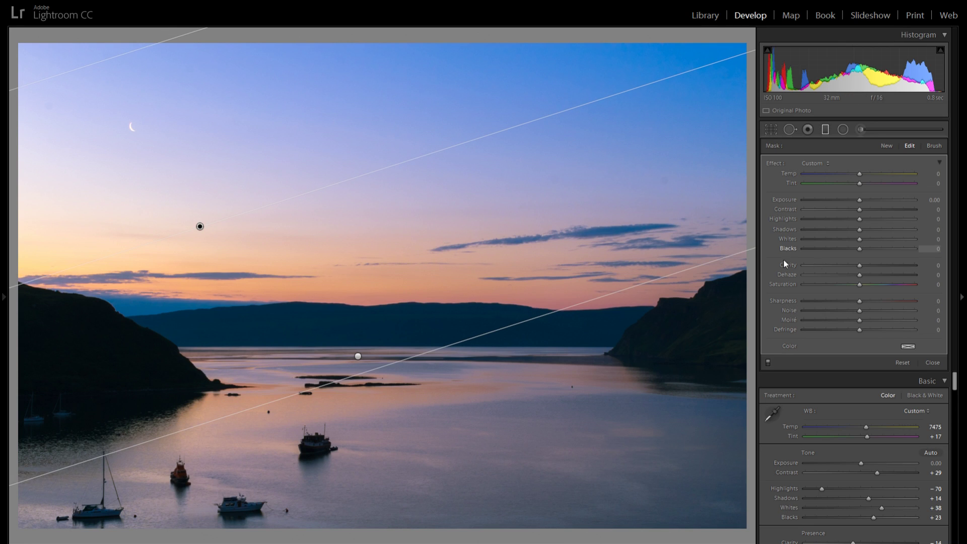
# Set the sky filter's Whites to +25 and Highlights to −33
pyautogui.moveTo(890, 239); pyautogui.dragTo(868, 237)
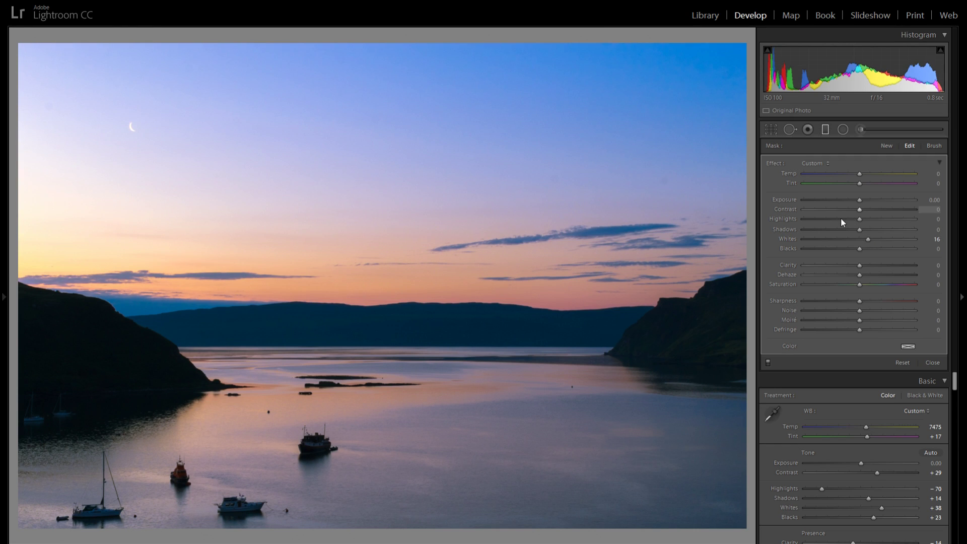
pyautogui.click(841, 219)
pyautogui.moveTo(870, 238); pyautogui.dragTo(875, 237)
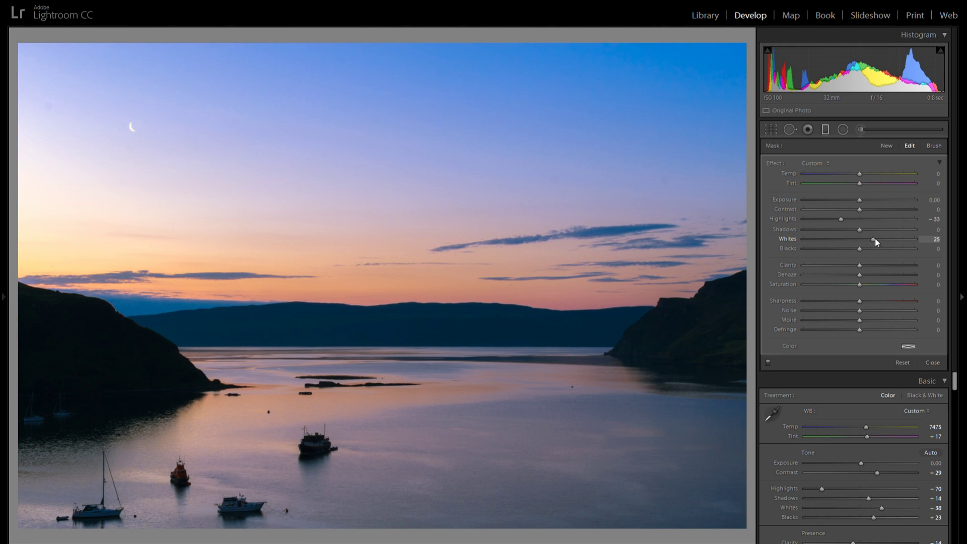
# Give the sky filter a pale pink colour with Temp +15 and Tint −17
pyautogui.click(910, 347)
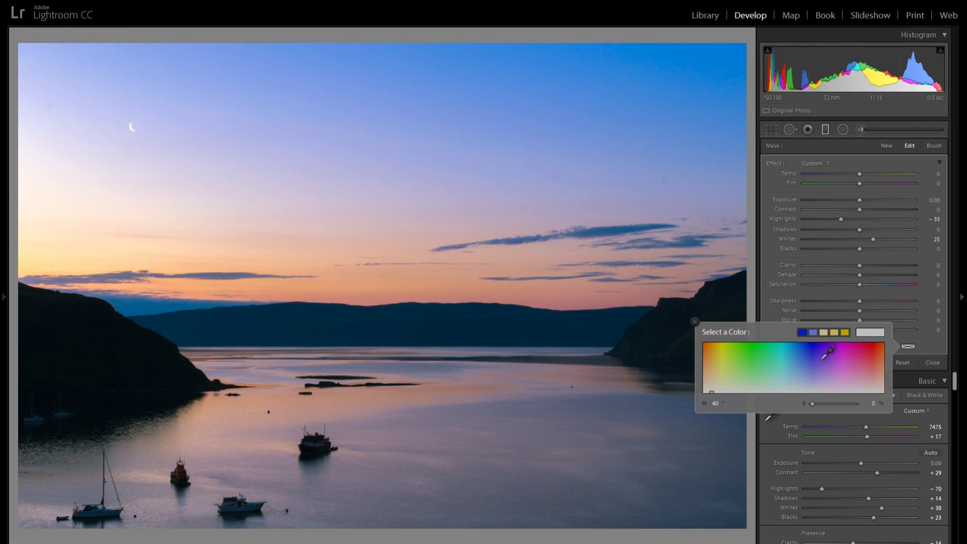
pyautogui.click(710, 361)
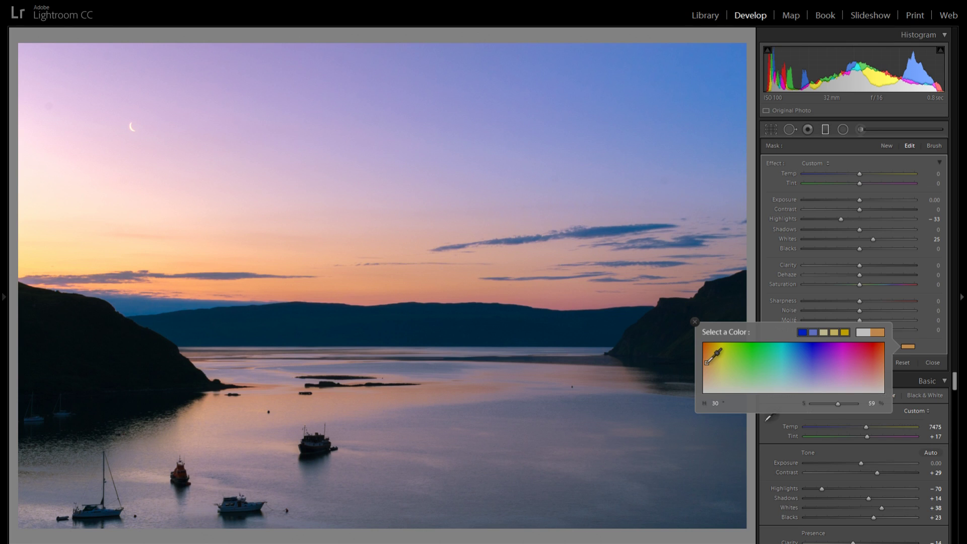
pyautogui.moveTo(710, 361); pyautogui.dragTo(701, 375)
pyautogui.moveTo(828, 404); pyautogui.dragTo(819, 405)
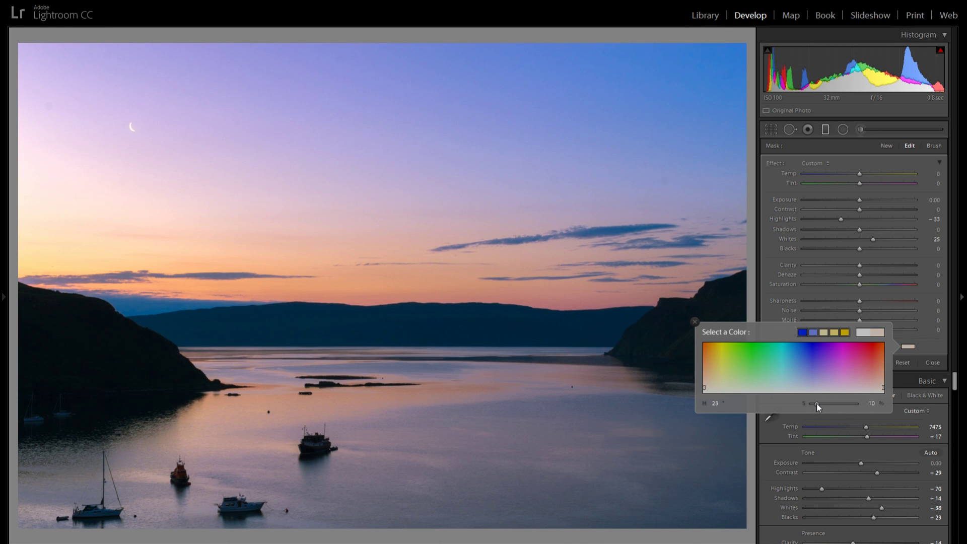
pyautogui.click(695, 322)
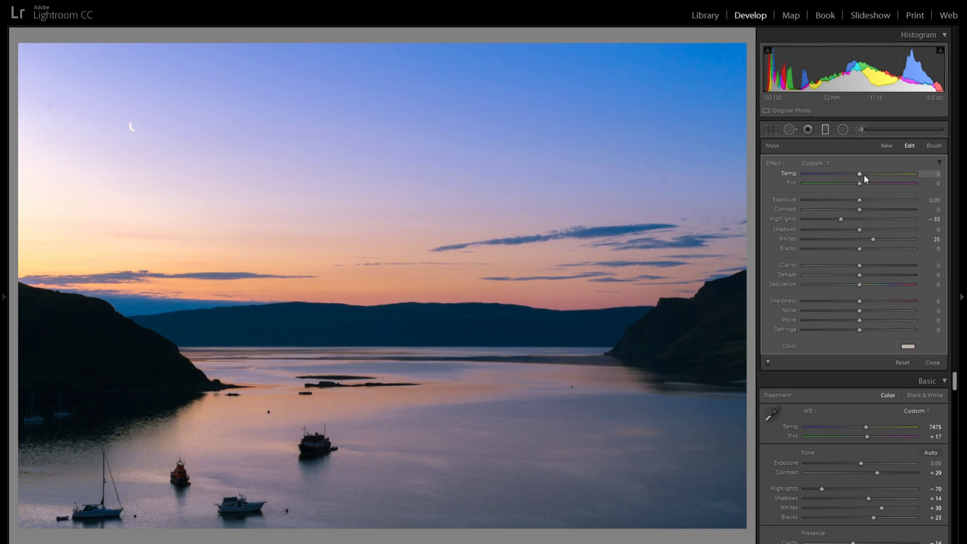
pyautogui.moveTo(861, 177); pyautogui.dragTo(867, 176)
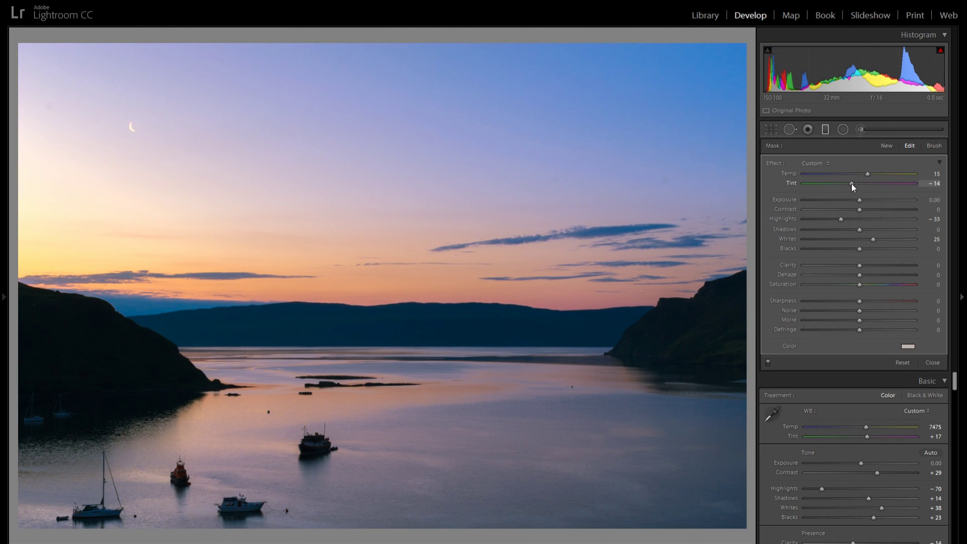
pyautogui.moveTo(851, 183); pyautogui.dragTo(849, 183)
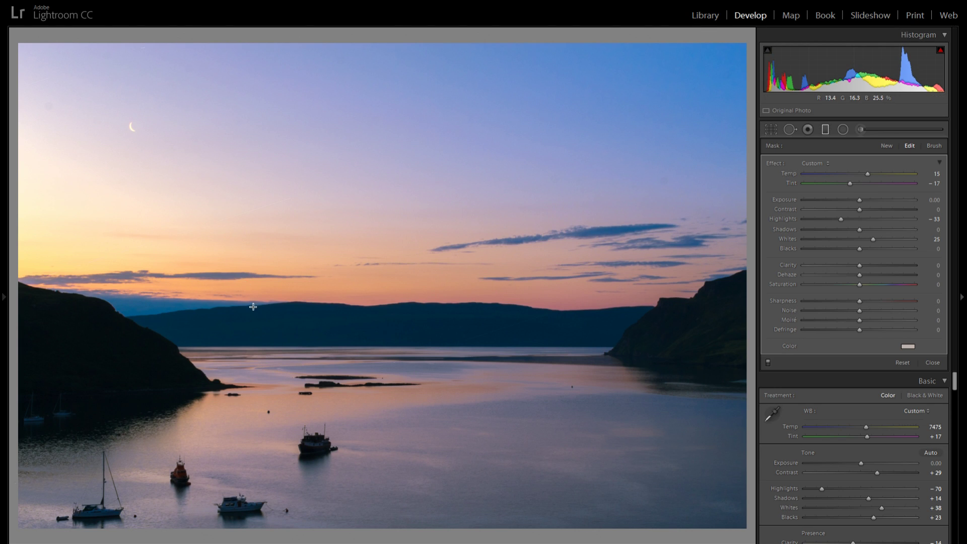
# Delete the sky graduated filter, then undo the deletion to restore it
pyautogui.rightClick(196, 185)
pyautogui.click(222, 205)
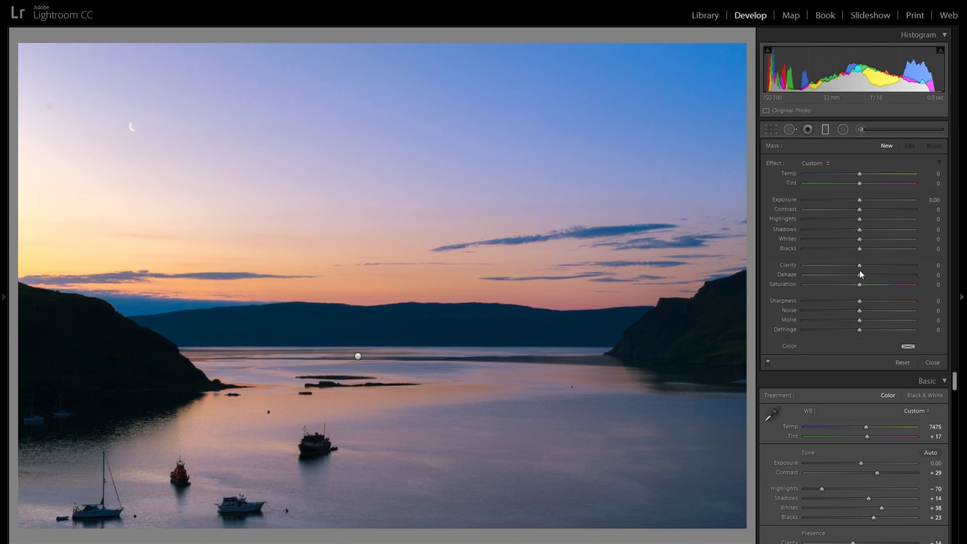
pyautogui.hotkey('ctrl', 'z')
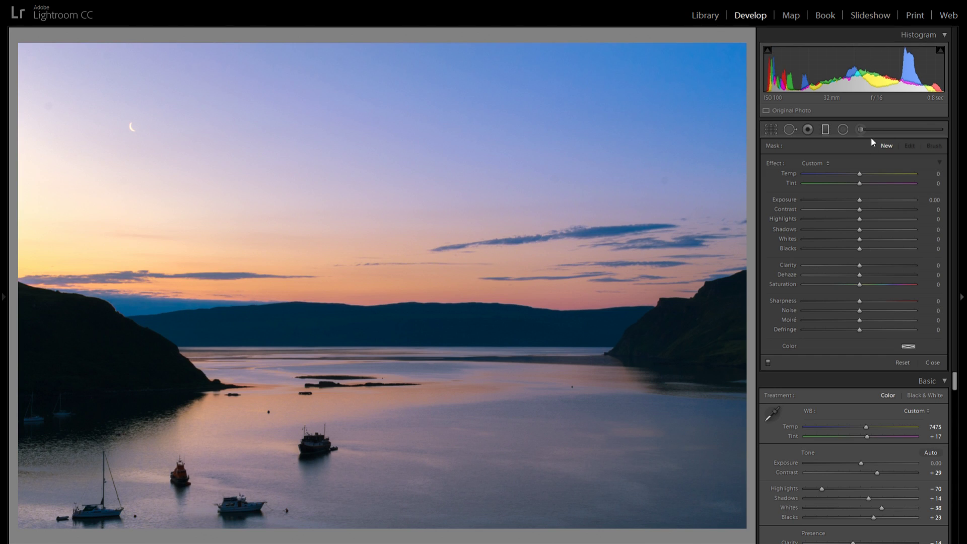
# Draw a horizontal filter along the top sky, move it higher, and set Exposure to −0.38
pyautogui.click(826, 130)
pyautogui.click(826, 129)
pyautogui.moveTo(513, 87)
pyautogui.moveTo(373, 122); pyautogui.dragTo(381, 155)
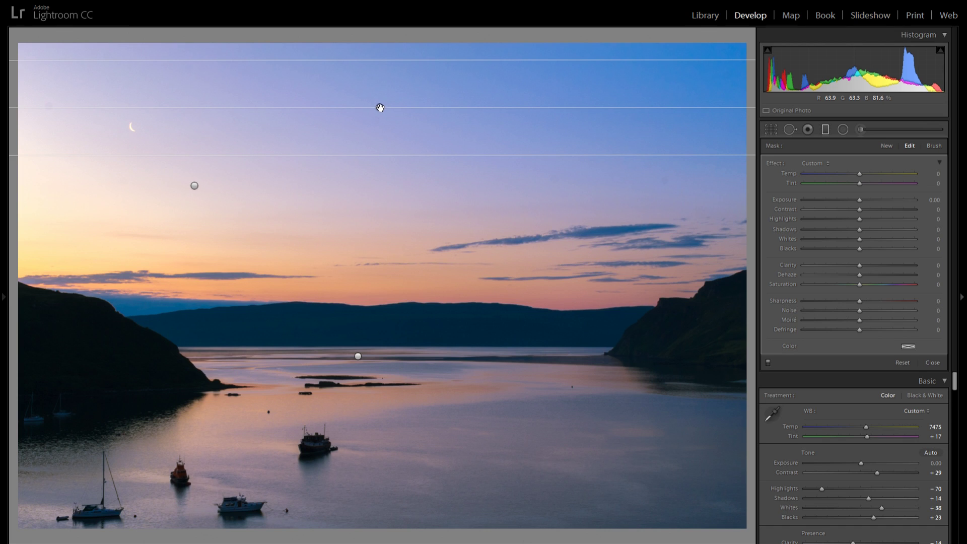
pyautogui.moveTo(380, 108); pyautogui.dragTo(380, 83)
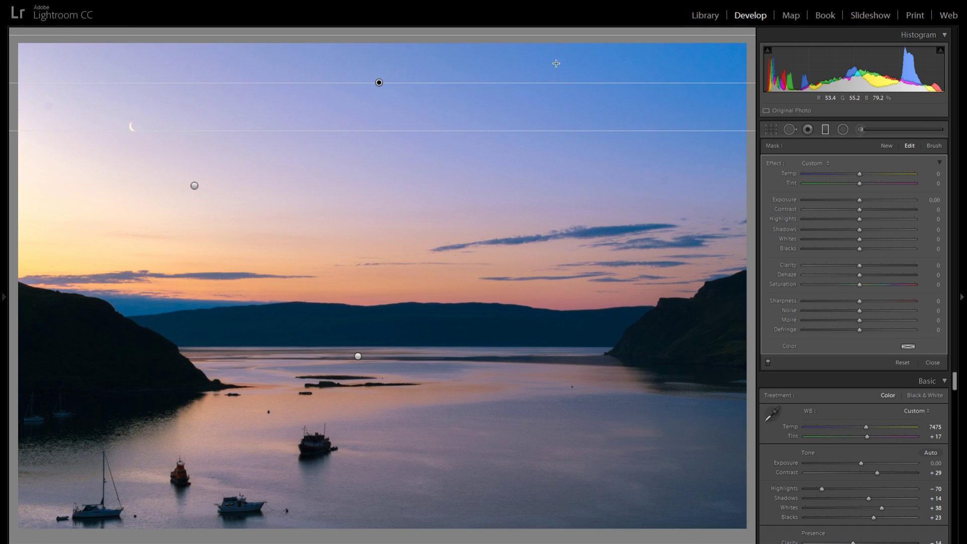
pyautogui.moveTo(862, 199); pyautogui.dragTo(858, 200)
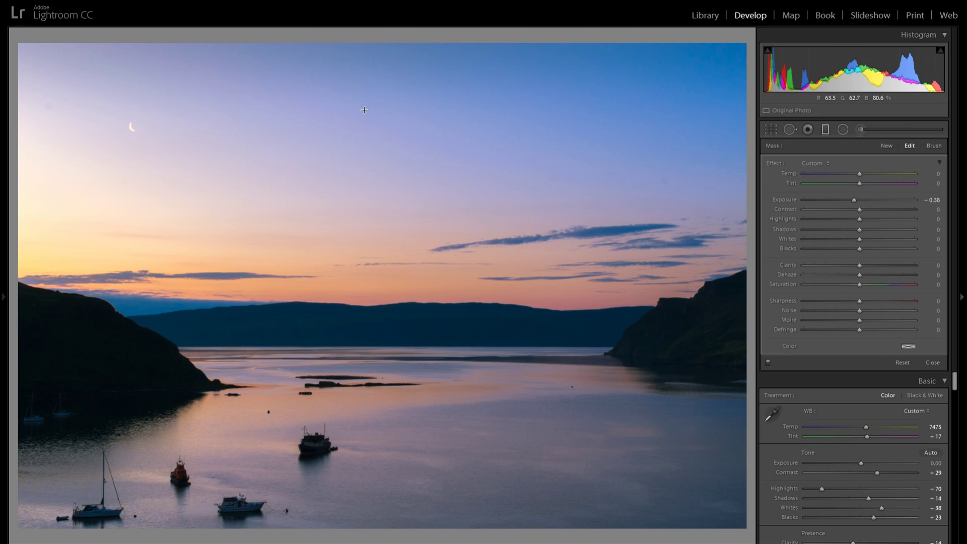
pyautogui.moveTo(353, 132); pyautogui.dragTo(351, 150)
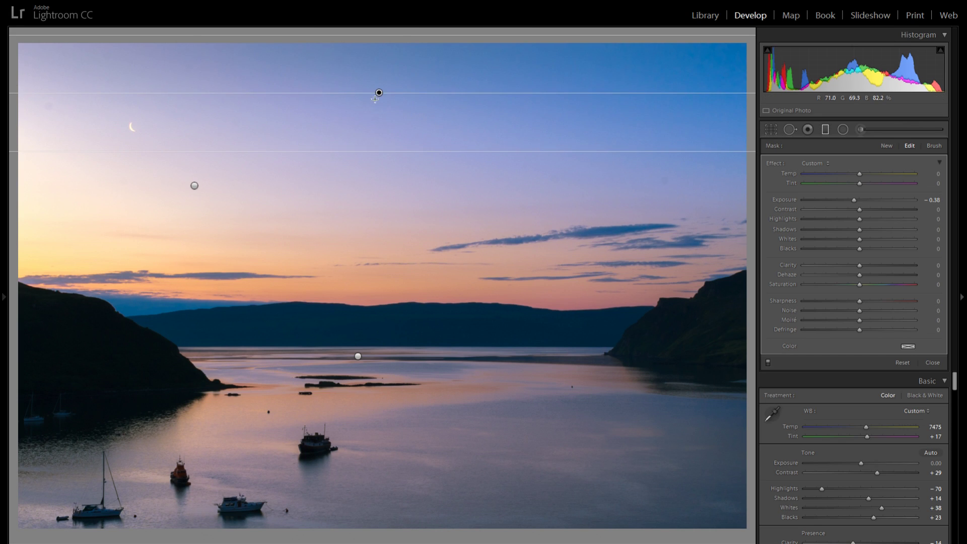
pyautogui.moveTo(379, 91); pyautogui.dragTo(379, 88)
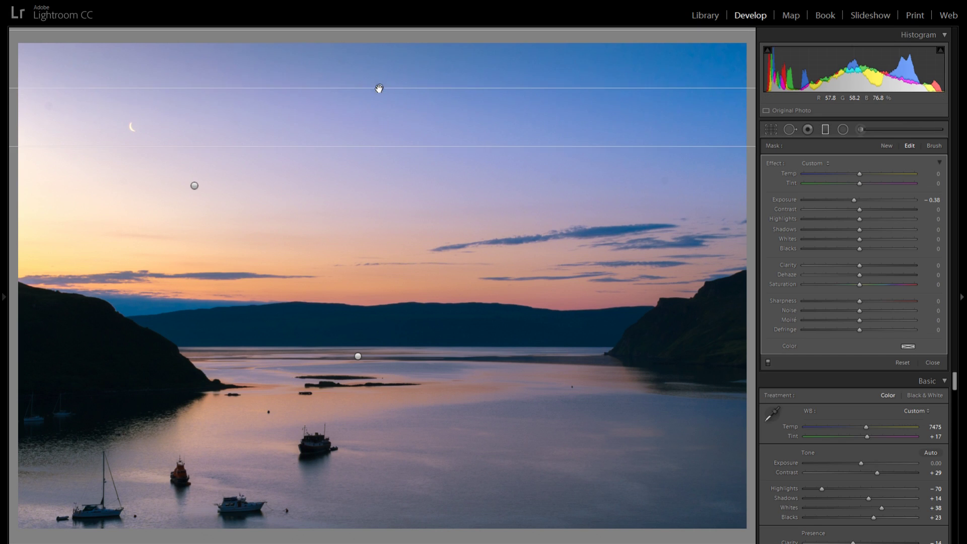
pyautogui.click(827, 129)
# Draw a horizontal graduated filter across the boats and darken it slightly
pyautogui.press('m')
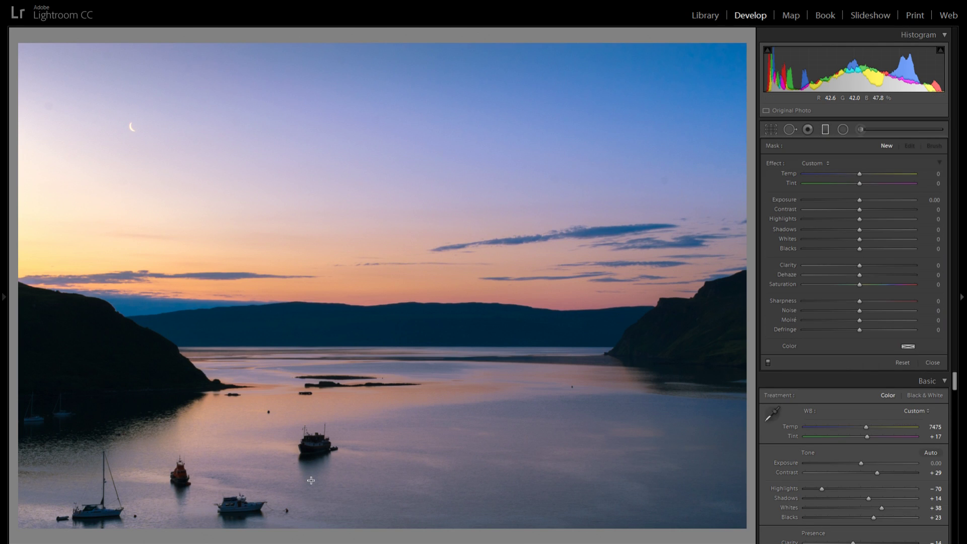
pyautogui.moveTo(303, 432); pyautogui.dragTo(319, 521)
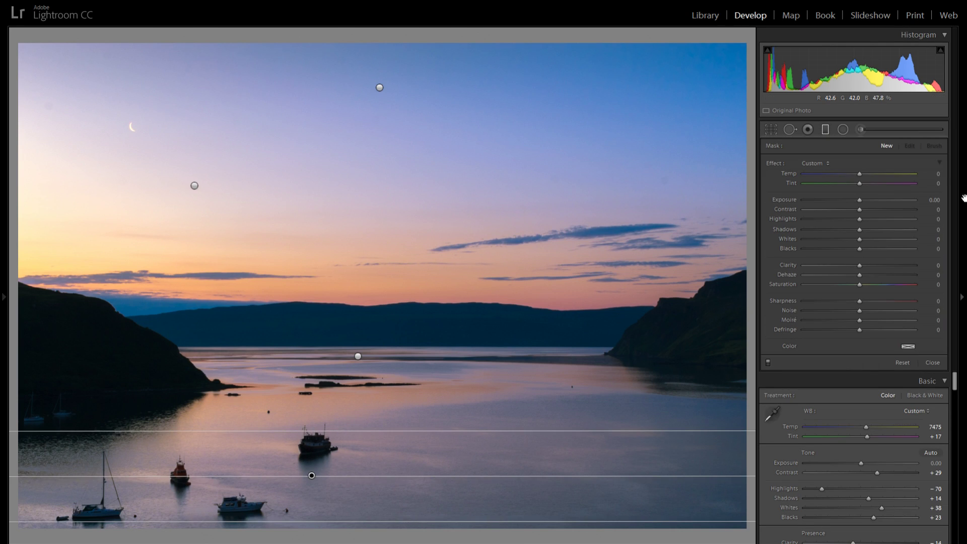
pyautogui.moveTo(854, 198); pyautogui.dragTo(855, 199)
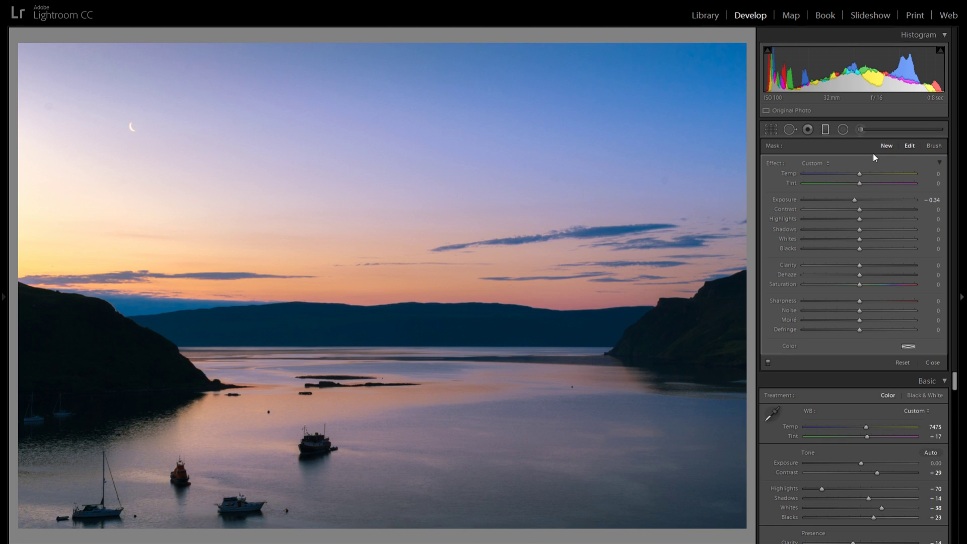
# Toggle the graduated filters off and back on to compare the photo
pyautogui.click(886, 146)
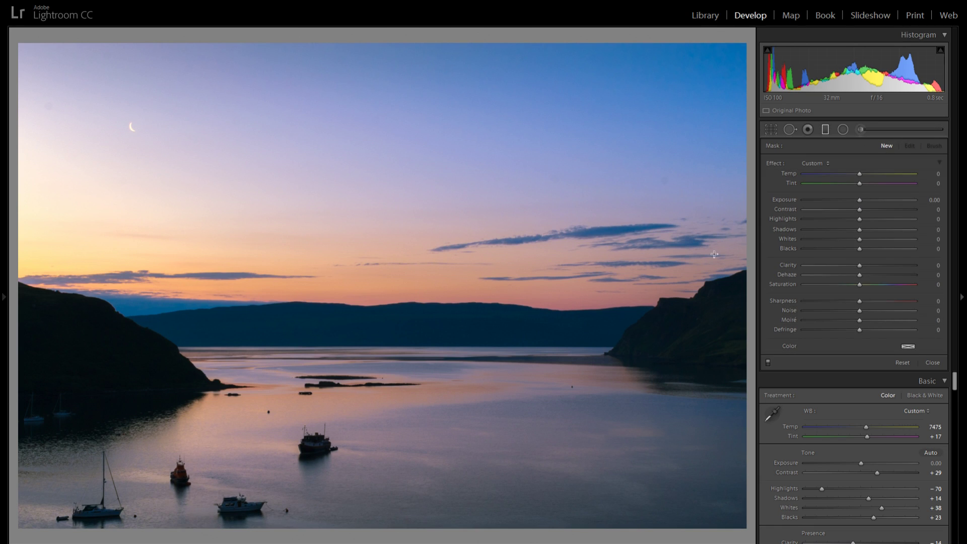
pyautogui.click(767, 367)
pyautogui.click(768, 365)
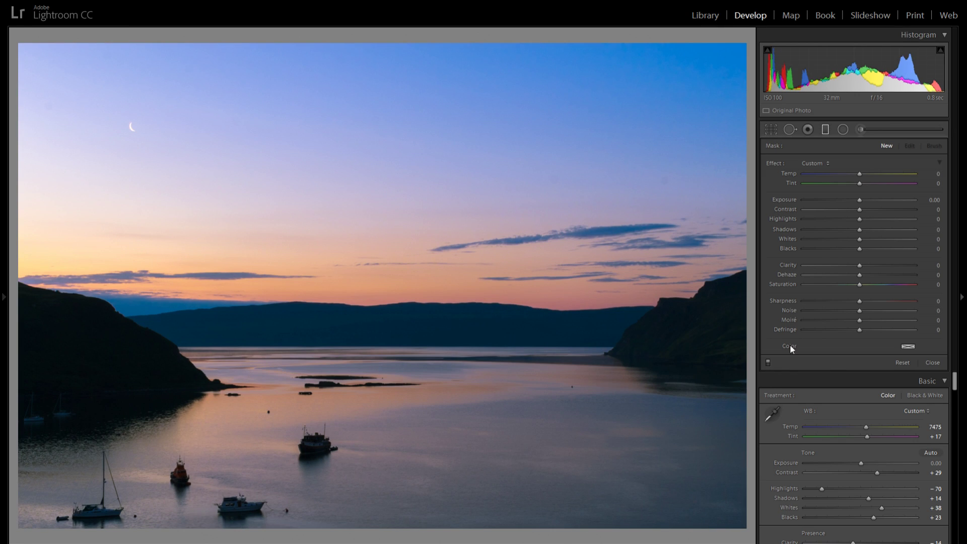
pyautogui.click(825, 129)
# Give a new graduated filter a purple-pink tint and lay it low across the harbour water
pyautogui.click(825, 129)
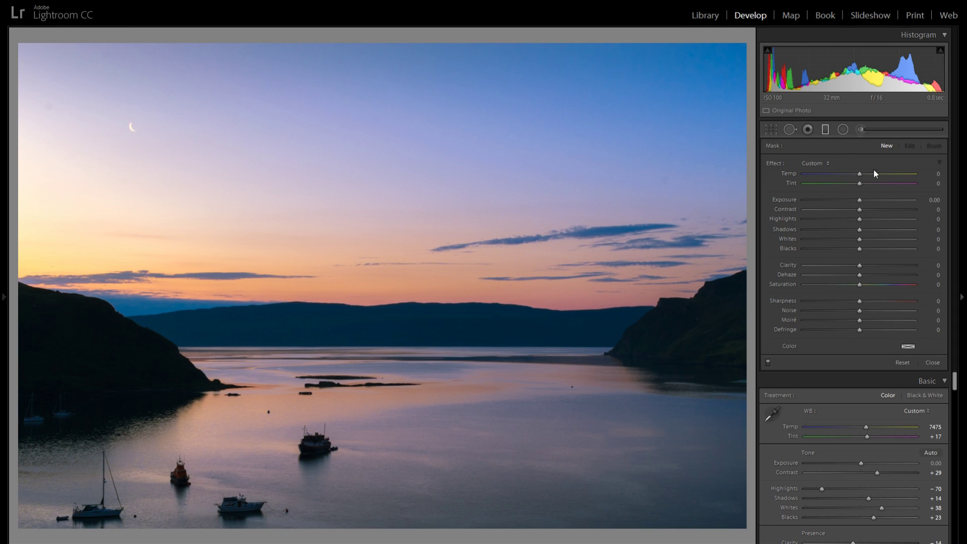
pyautogui.click(906, 345)
pyautogui.click(824, 368)
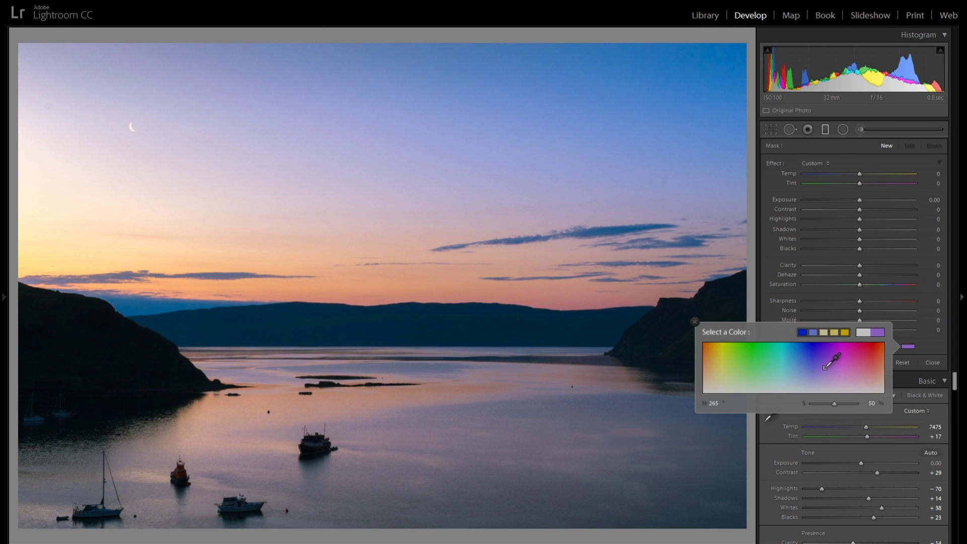
pyautogui.moveTo(827, 367)
pyautogui.mouseDown()
pyautogui.moveTo(844, 366)
pyautogui.moveTo(829, 372)
pyautogui.mouseUp()
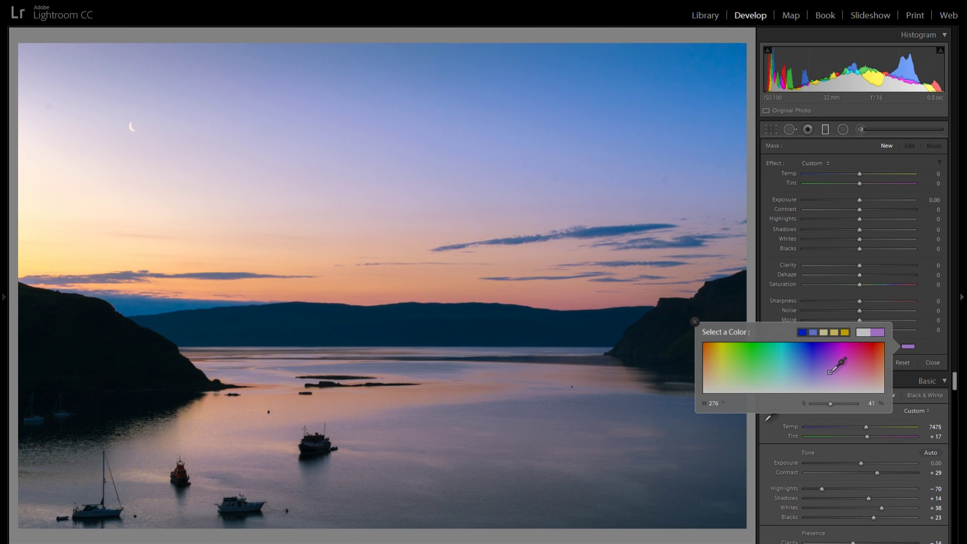
pyautogui.click(695, 322)
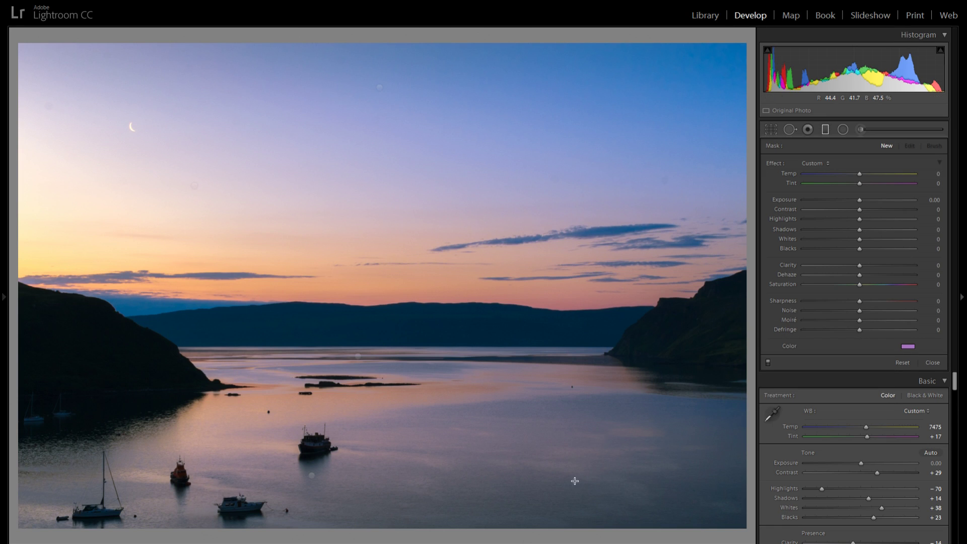
pyautogui.moveTo(554, 488); pyautogui.dragTo(479, 233)
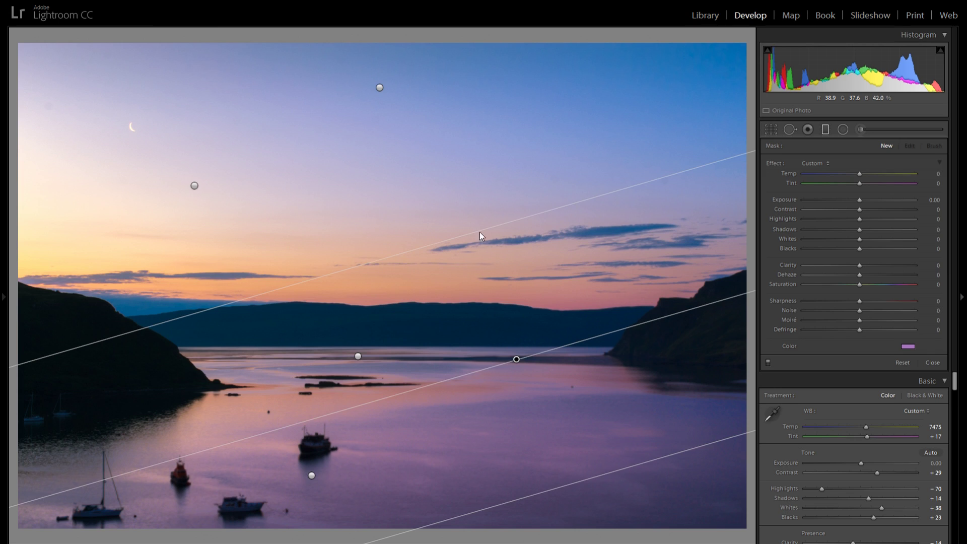
pyautogui.moveTo(517, 361); pyautogui.dragTo(535, 409)
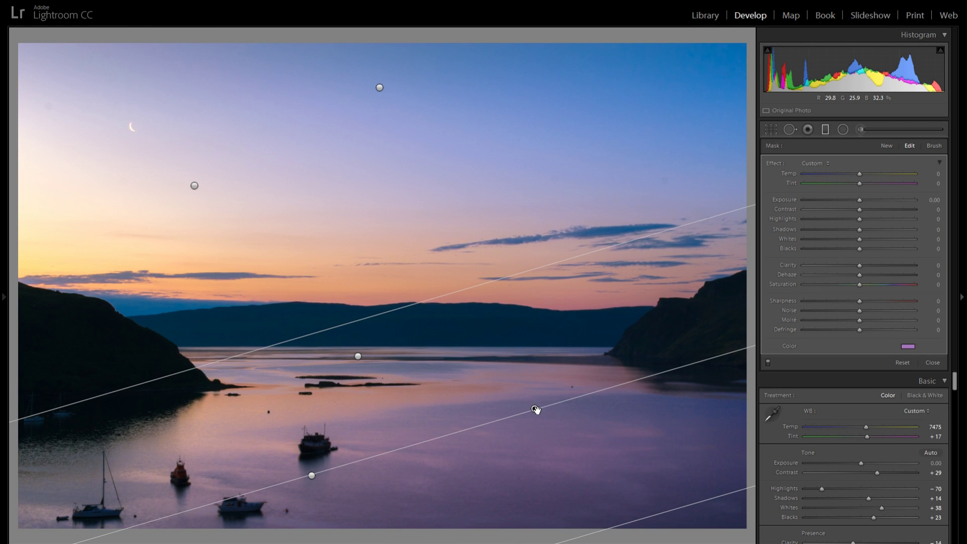
# Make the water filter's tint a paler lavender at saturation 18 and move it further down
pyautogui.click(908, 346)
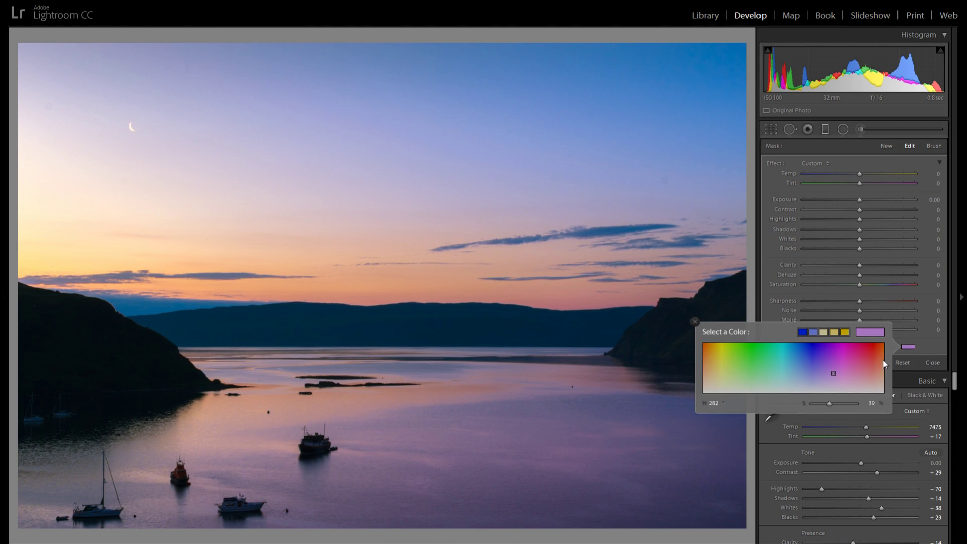
pyautogui.click(832, 378)
pyautogui.click(832, 377)
pyautogui.click(694, 321)
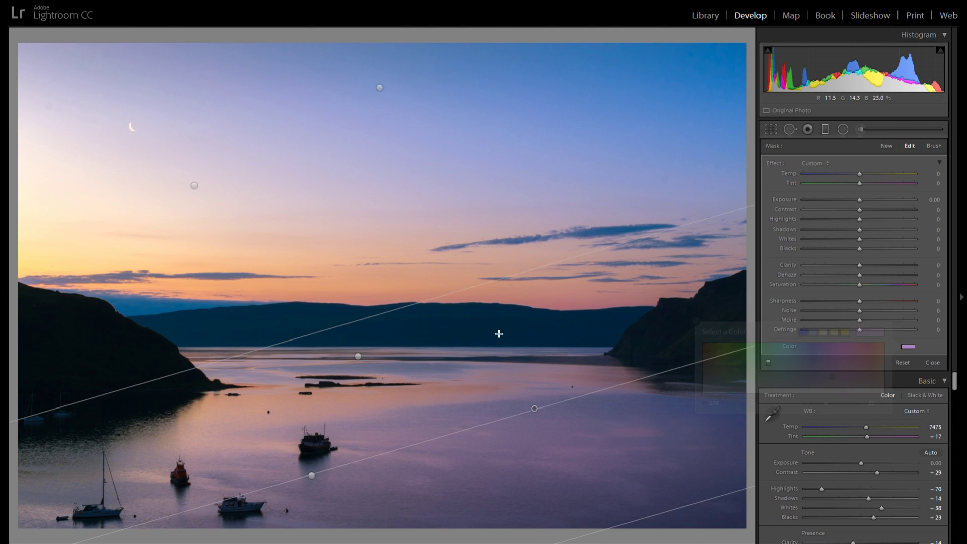
pyautogui.moveTo(542, 417); pyautogui.dragTo(555, 434)
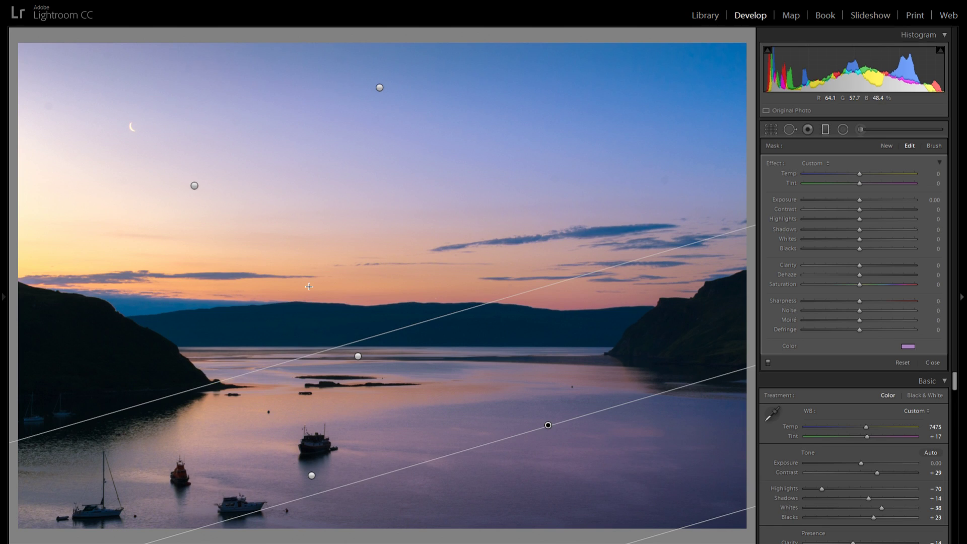
pyautogui.click(910, 346)
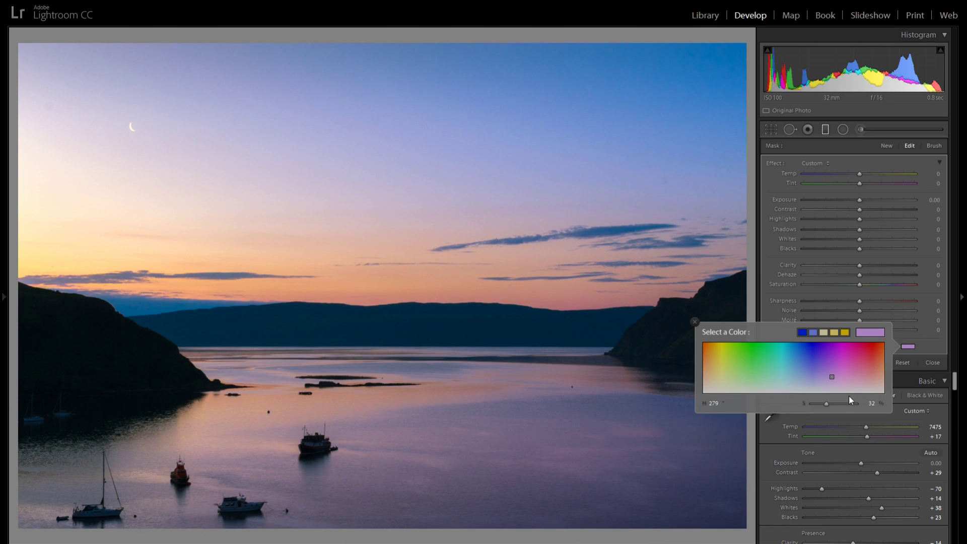
pyautogui.moveTo(826, 403); pyautogui.dragTo(832, 406)
pyautogui.click(695, 321)
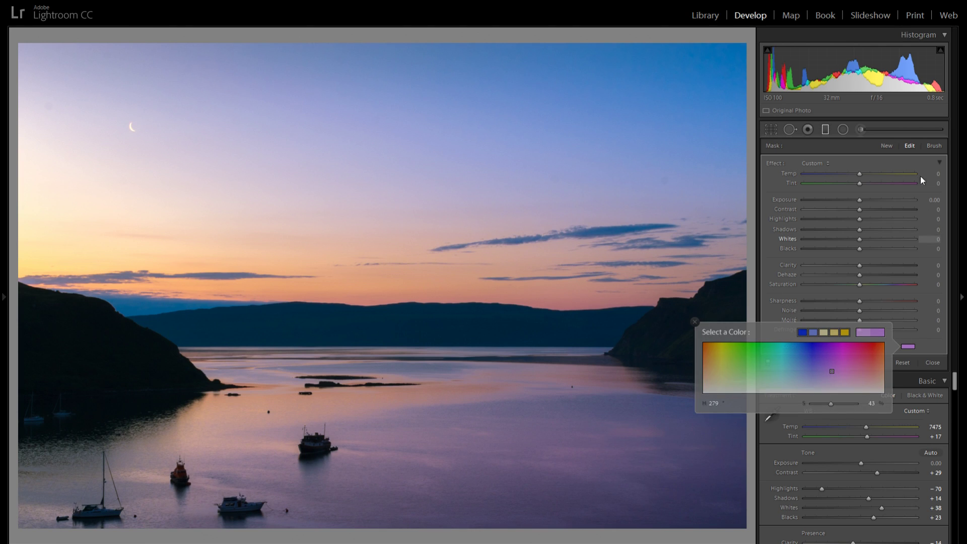
pyautogui.click(891, 146)
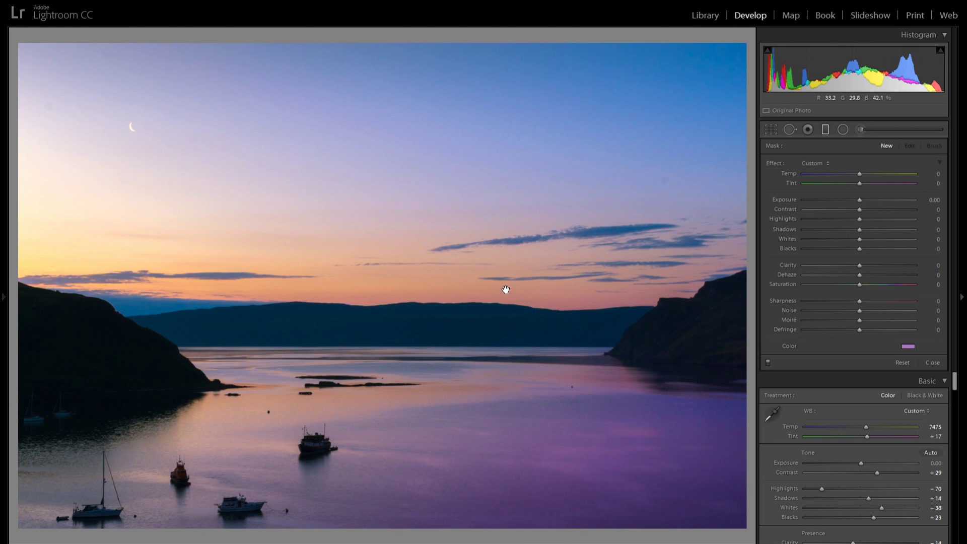
pyautogui.moveTo(571, 351); pyautogui.dragTo(572, 378)
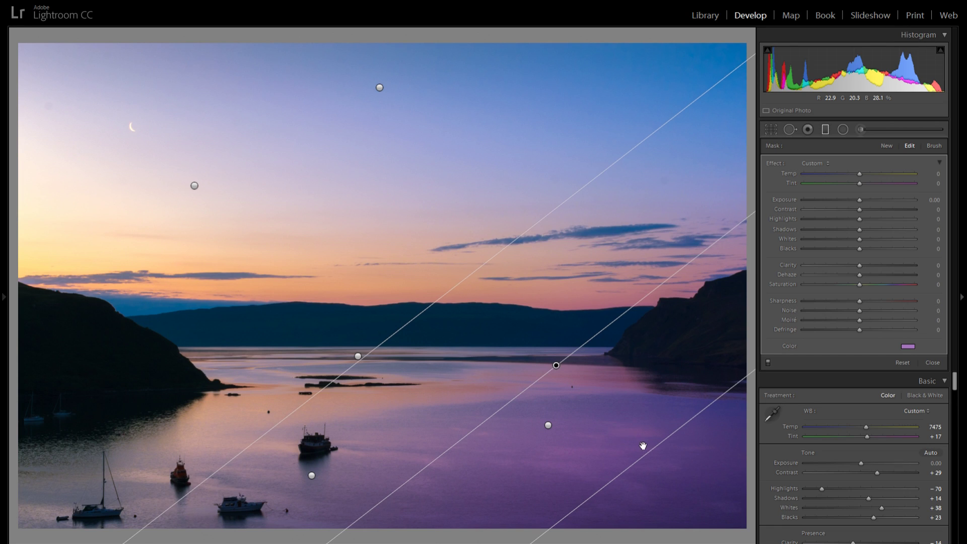
# Move the new filter over the lower-right water and tint it pink (hue 323, saturation 5)
pyautogui.moveTo(556, 366); pyautogui.dragTo(641, 442)
pyautogui.click(912, 350)
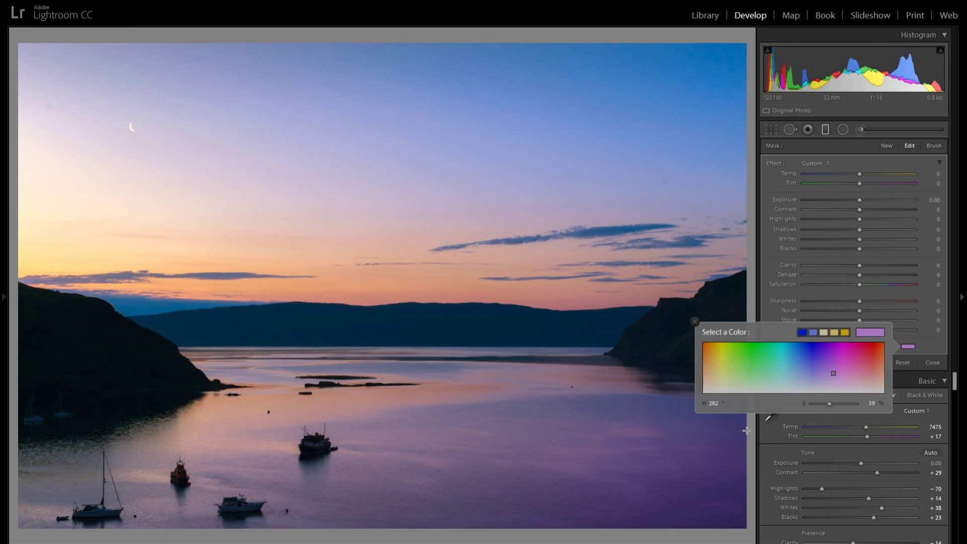
pyautogui.moveTo(828, 380)
pyautogui.mouseDown()
pyautogui.moveTo(857, 376)
pyautogui.moveTo(818, 404)
pyautogui.mouseUp()
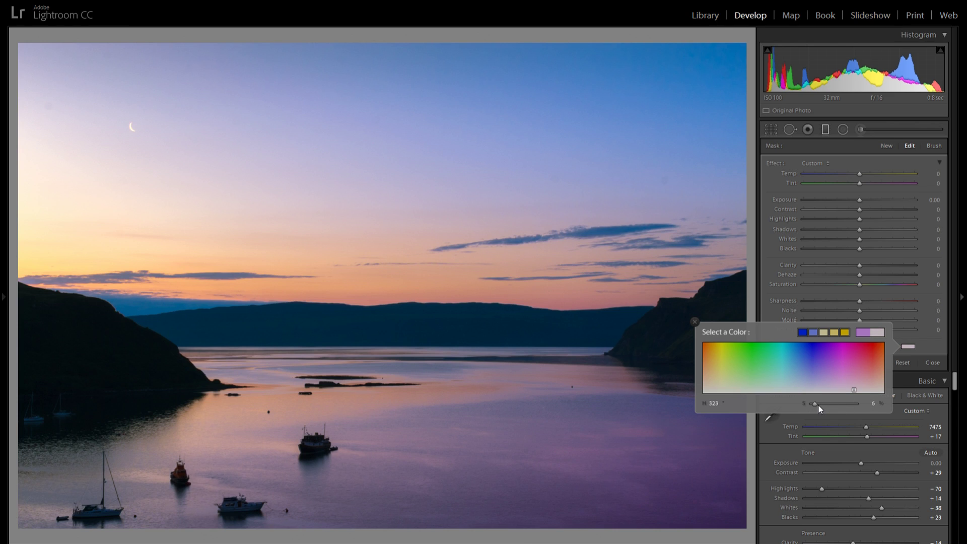
pyautogui.click(695, 321)
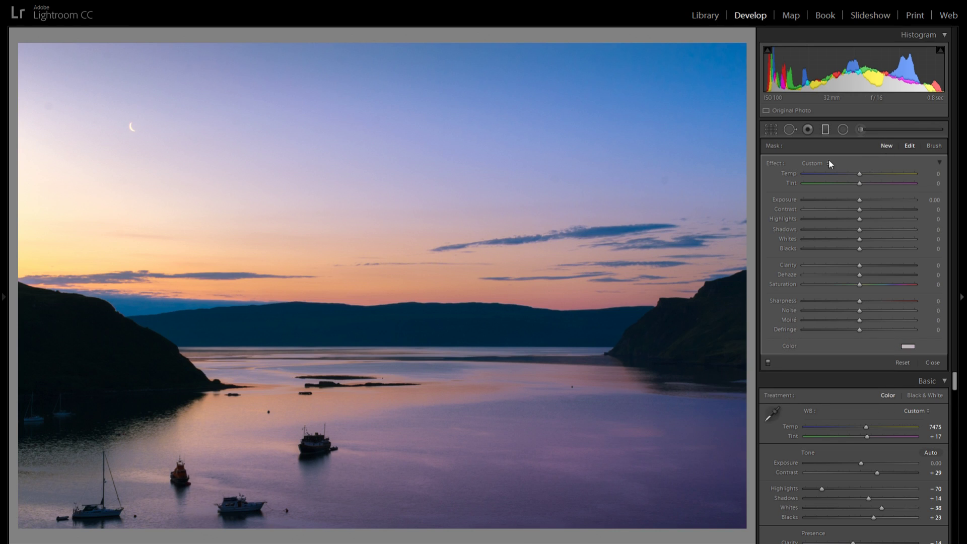
pyautogui.press('Escape')
# Draw a diagonal filter over the upper right sky with a desaturated purple-pink tint near hue 300
pyautogui.moveTo(382, 289); pyautogui.dragTo(468, 211)
pyautogui.click(909, 346)
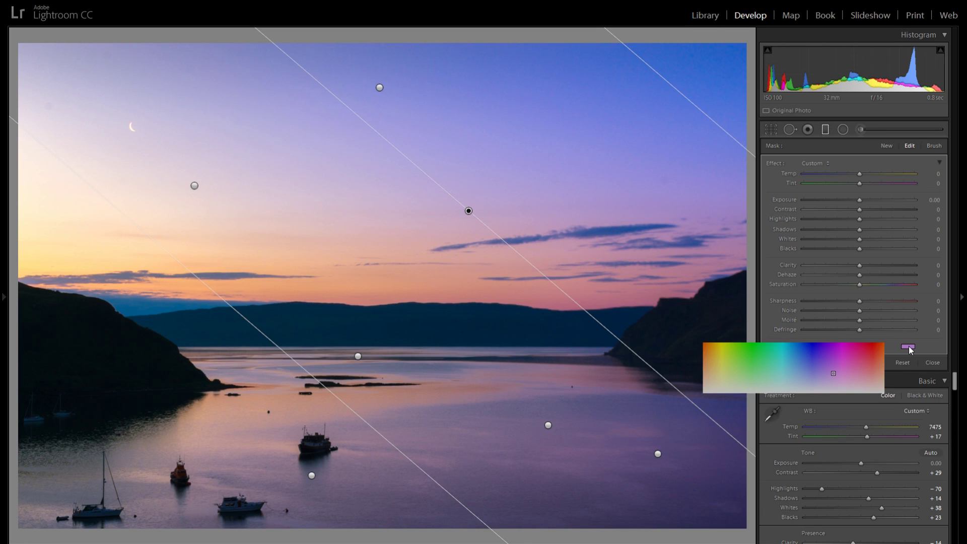
pyautogui.click(718, 362)
pyautogui.moveTo(719, 362)
pyautogui.mouseDown()
pyautogui.moveTo(836, 355)
pyautogui.moveTo(825, 364)
pyautogui.mouseUp()
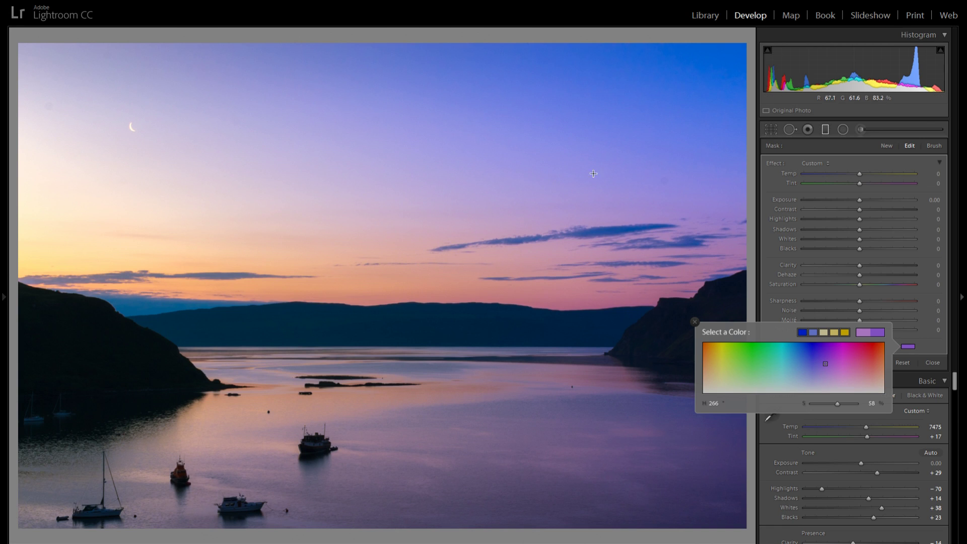
pyautogui.moveTo(837, 361); pyautogui.dragTo(848, 366)
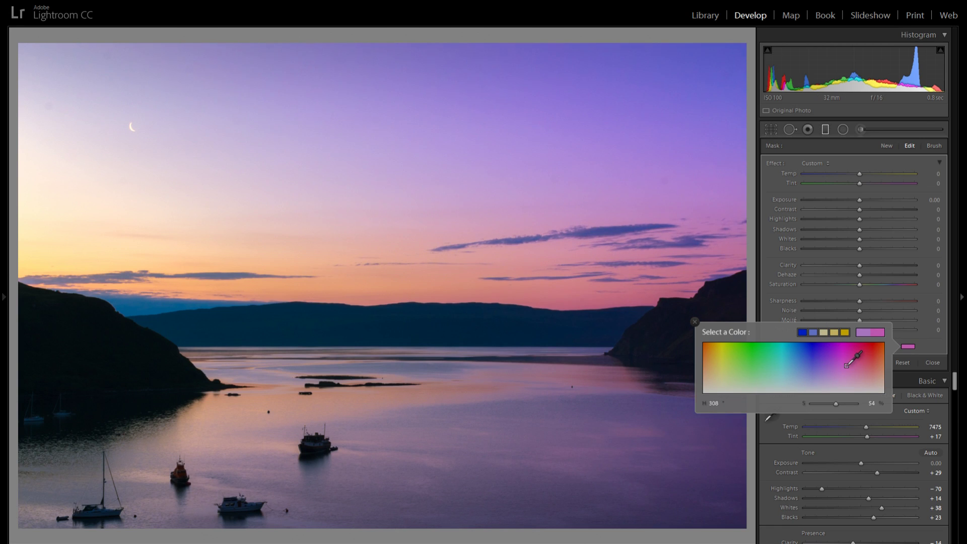
pyautogui.moveTo(847, 365); pyautogui.dragTo(843, 365)
pyautogui.moveTo(829, 403)
pyautogui.mouseDown()
pyautogui.moveTo(804, 406)
pyautogui.moveTo(814, 406)
pyautogui.mouseUp()
pyautogui.click(826, 130)
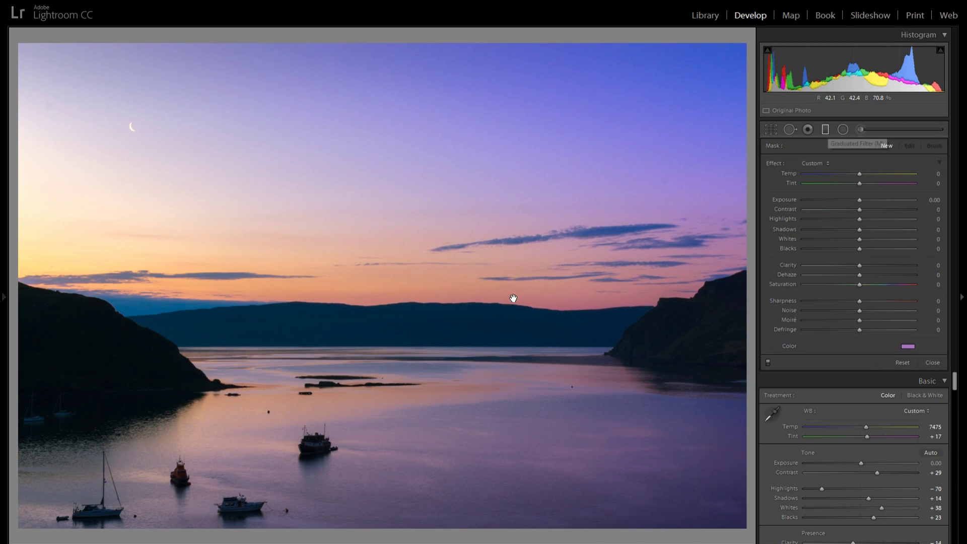
pyautogui.moveTo(513, 299); pyautogui.dragTo(609, 105)
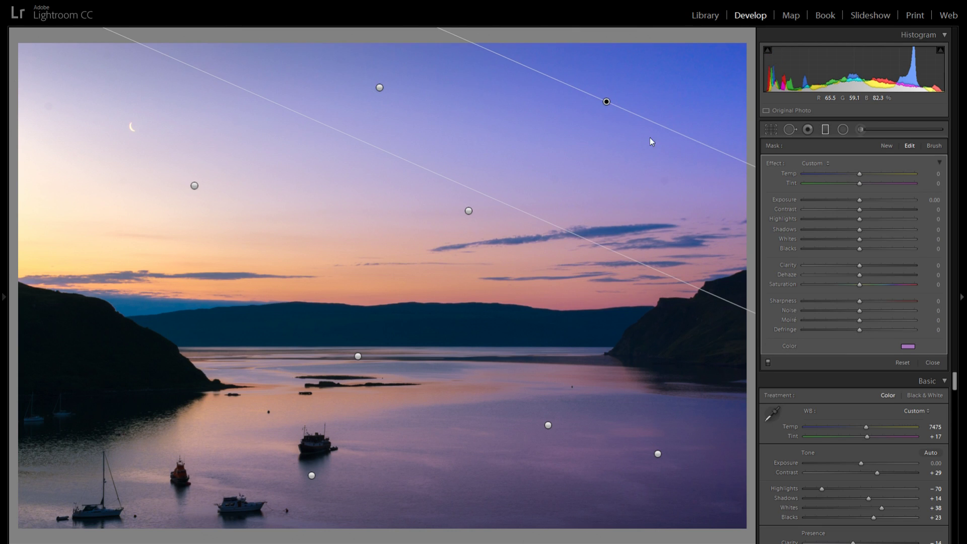
# Give the top-sky filter a pale blue tint of hue 252
pyautogui.click(908, 347)
pyautogui.moveTo(789, 371); pyautogui.dragTo(818, 349)
pyautogui.click(833, 403)
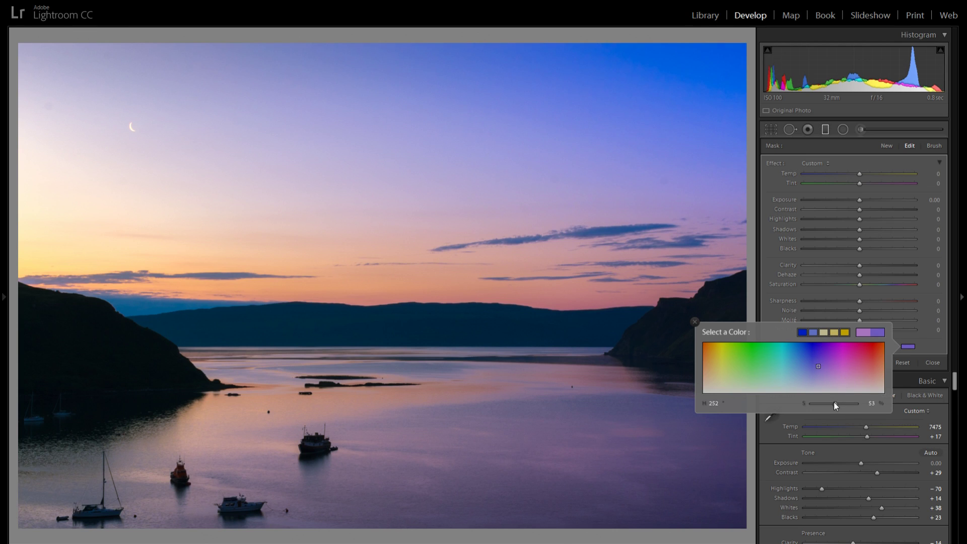
pyautogui.moveTo(833, 401); pyautogui.dragTo(819, 403)
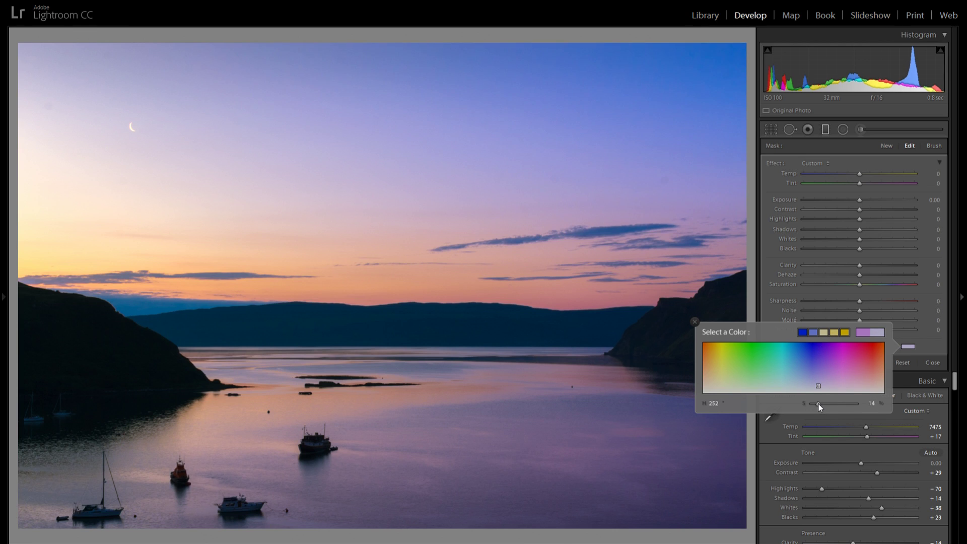
# Set the top-sky filter's Blacks to −20 and Contrast to +24, then shift it up-right
pyautogui.click(849, 247)
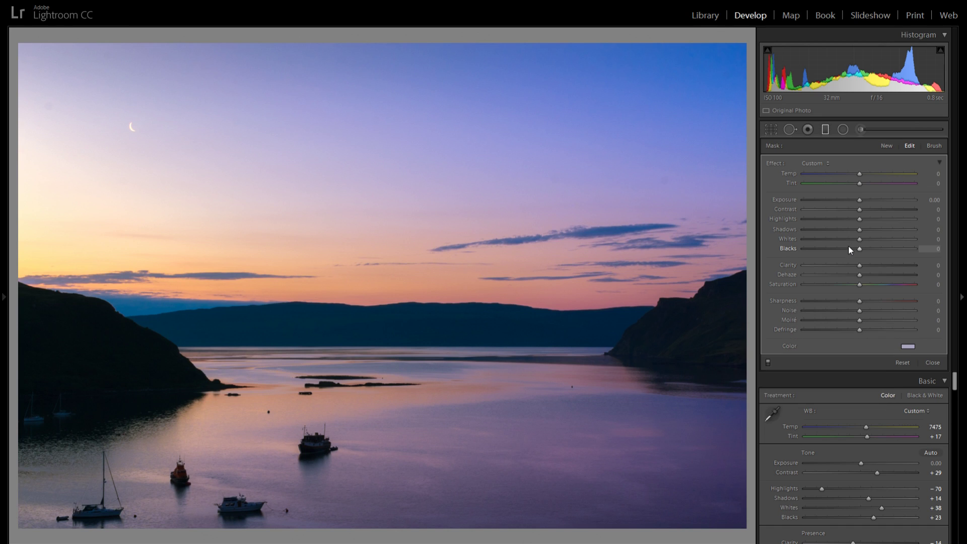
pyautogui.click(873, 210)
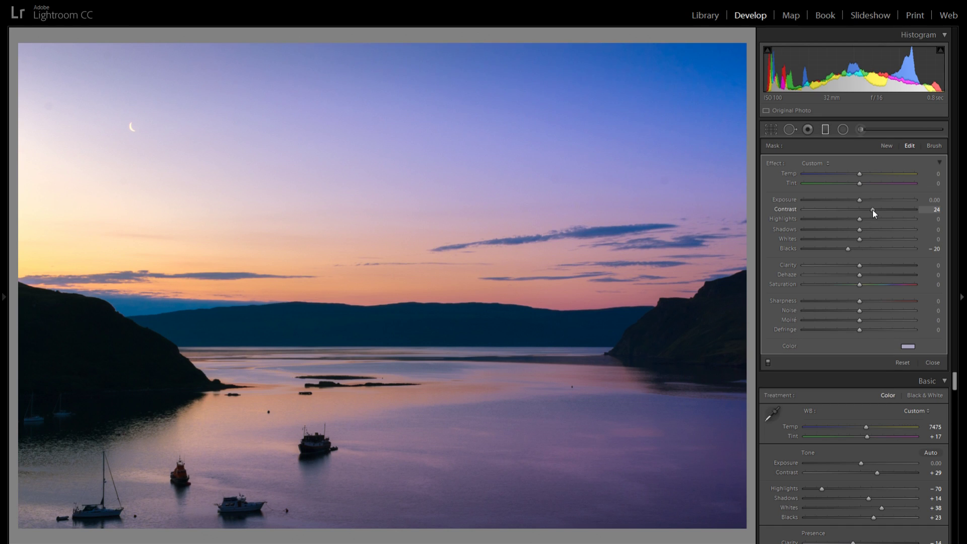
pyautogui.moveTo(604, 98)
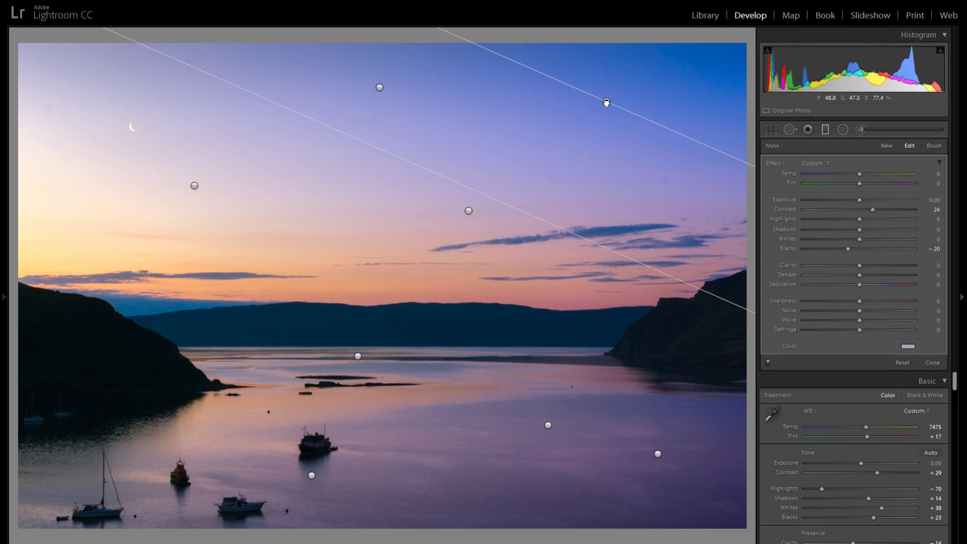
pyautogui.moveTo(632, 70); pyautogui.dragTo(633, 71)
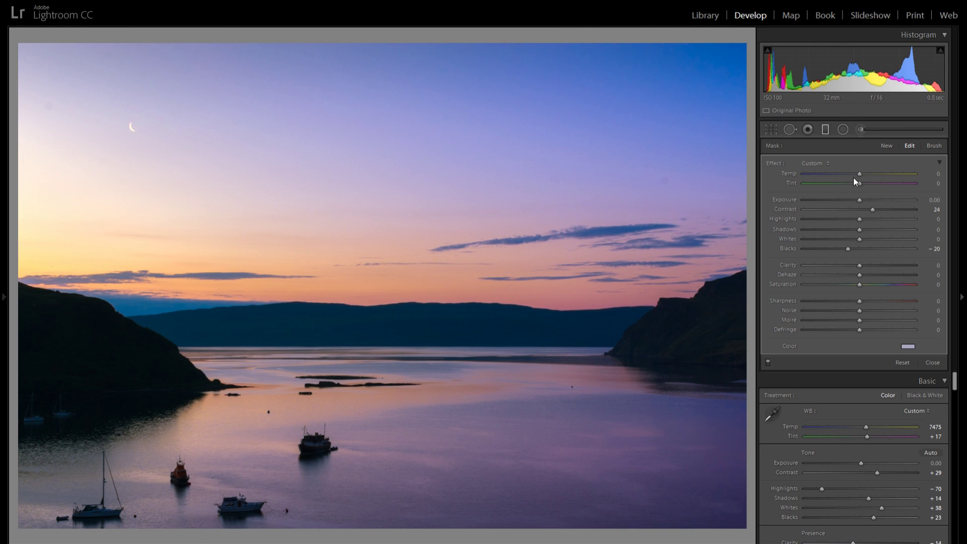
pyautogui.click(888, 146)
# Clear the new graduated filter's colour tint and warm its Temp to +13
pyautogui.click(909, 347)
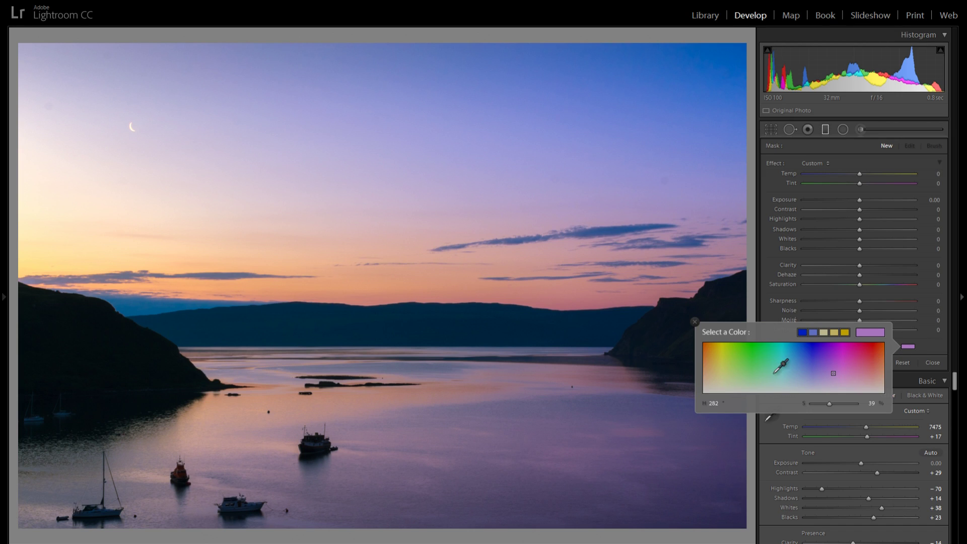
pyautogui.moveTo(718, 365)
pyautogui.mouseDown()
pyautogui.moveTo(714, 403)
pyautogui.moveTo(718, 379)
pyautogui.moveTo(711, 388)
pyautogui.mouseUp()
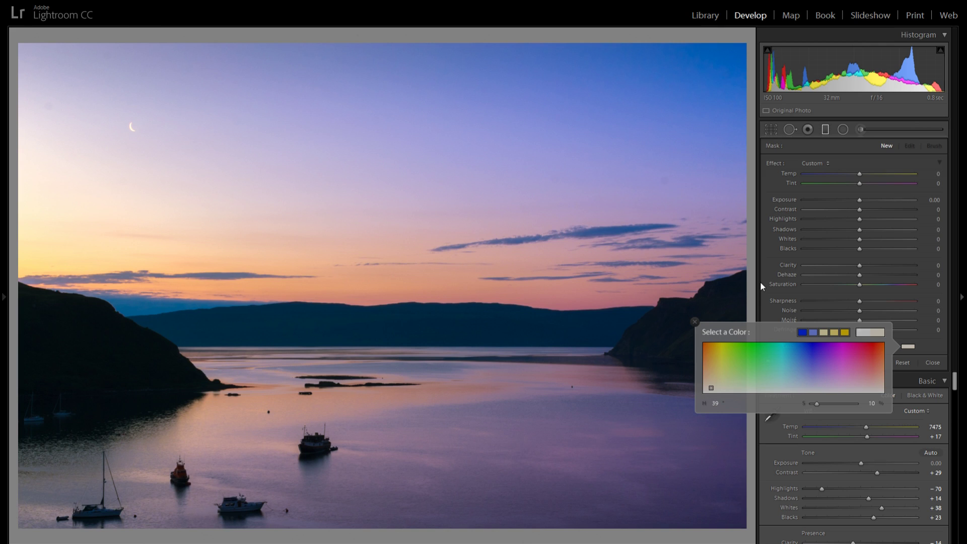
pyautogui.click(869, 168)
pyautogui.click(871, 174)
pyautogui.moveTo(869, 173); pyautogui.dragTo(866, 174)
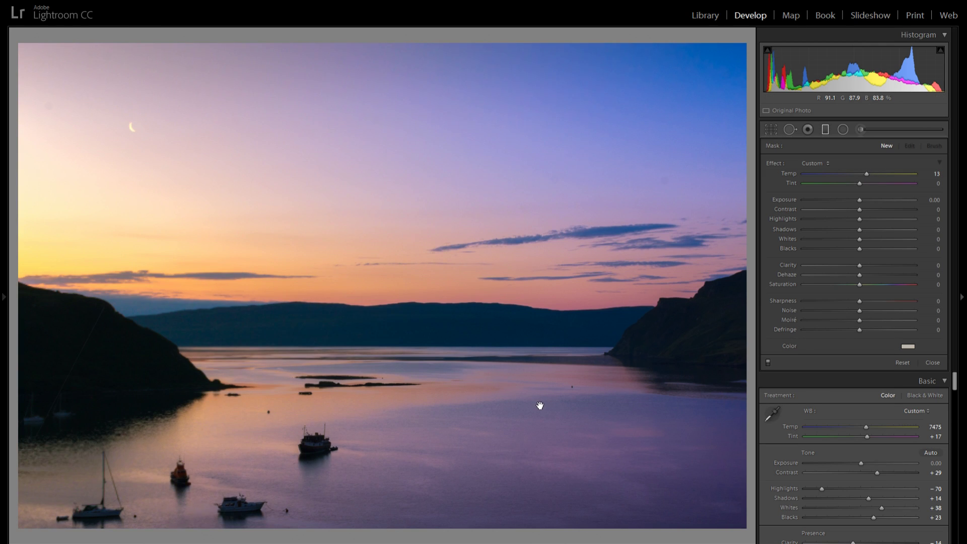
# Reposition the warm graduated filter diagonally across the scene's middle, checking it with overlays hidden
pyautogui.moveTo(540, 406)
pyautogui.click(347, 303)
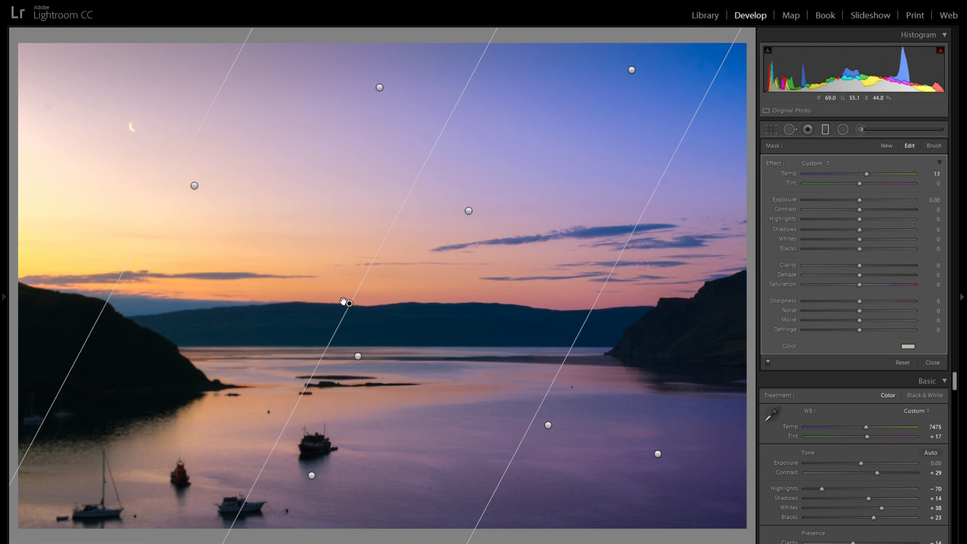
pyautogui.moveTo(323, 297); pyautogui.dragTo(310, 294)
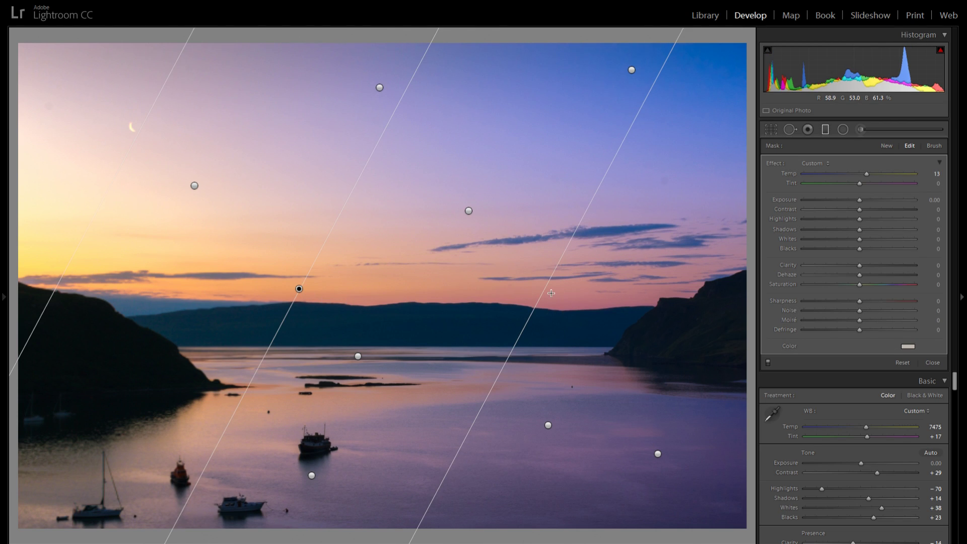
pyautogui.moveTo(298, 288); pyautogui.dragTo(132, 200)
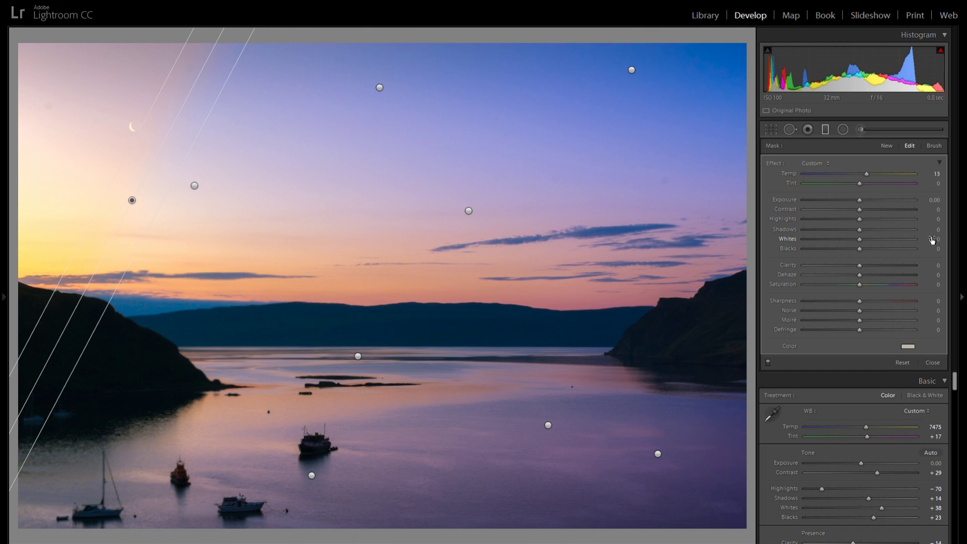
pyautogui.press('h')
pyautogui.press('h')
pyautogui.moveTo(132, 200); pyautogui.dragTo(310, 296)
pyautogui.press('Delete')
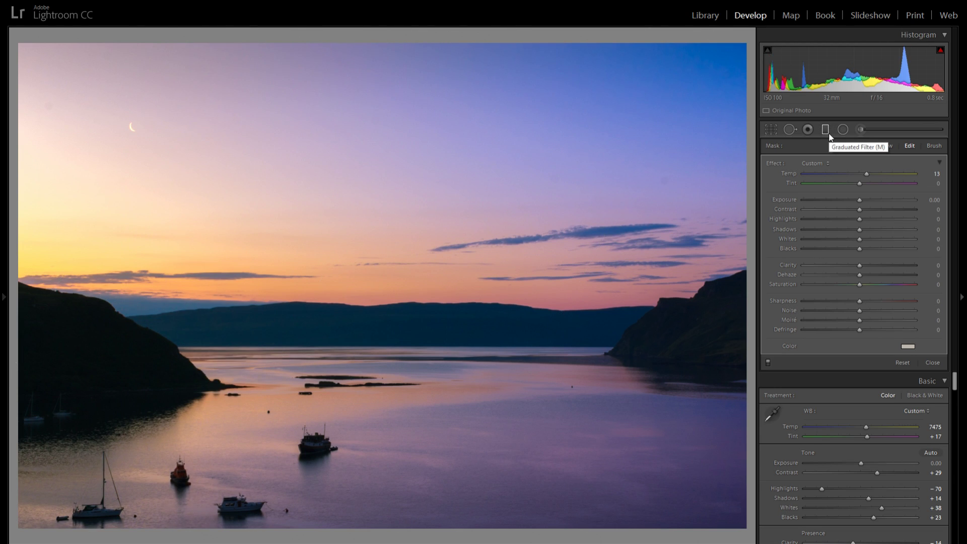
pyautogui.click(825, 130)
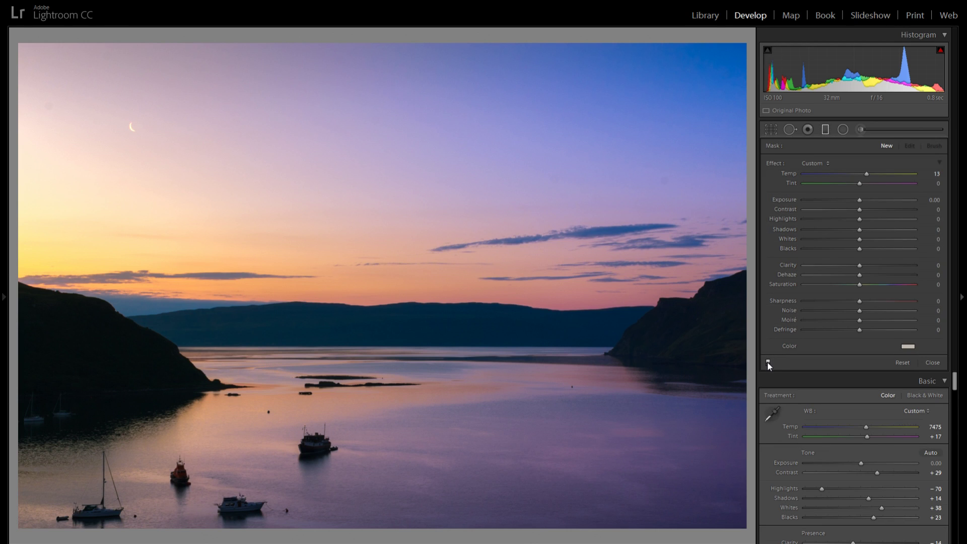
# Switch the local filters off and back on to compare the edit
pyautogui.click(768, 361)
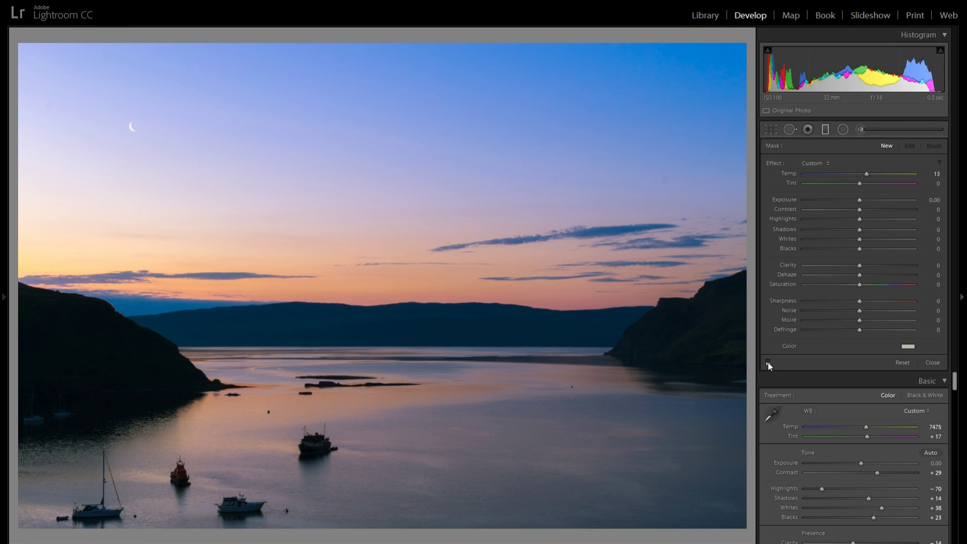
pyautogui.click(768, 362)
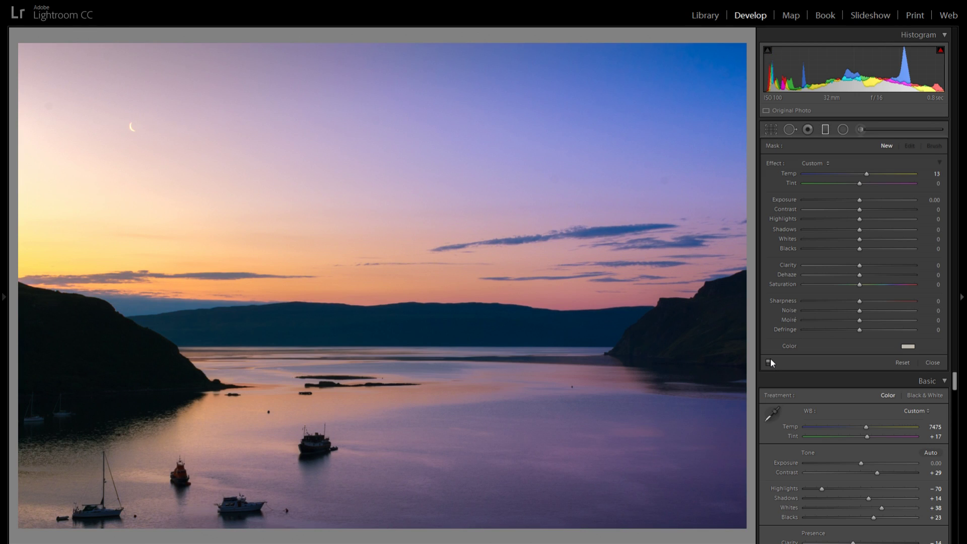
pyautogui.click(844, 130)
# Draw a radial ellipse over the sunset glow with Temp reset, Saturation +19 and Contrast +14
pyautogui.doubleClick(788, 172)
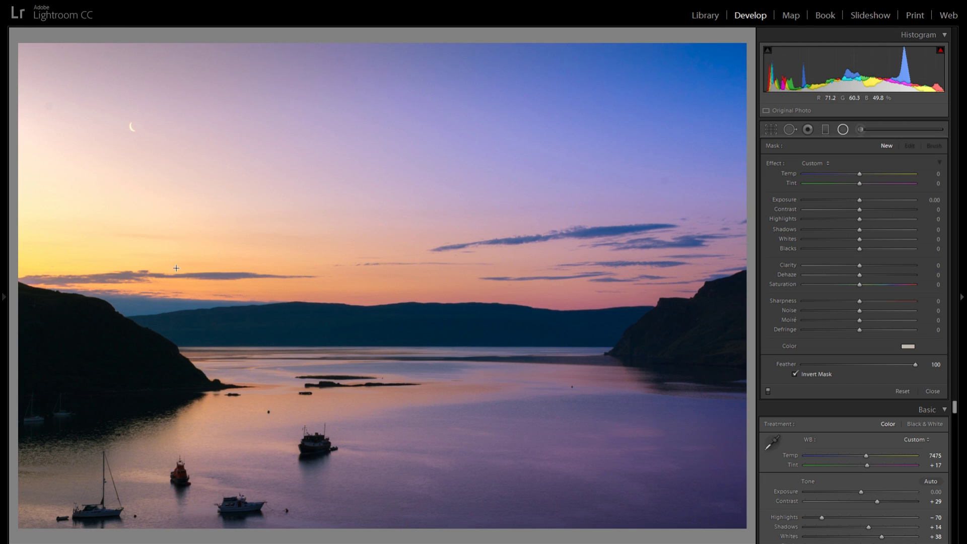
pyautogui.moveTo(510, 304); pyautogui.dragTo(758, 341)
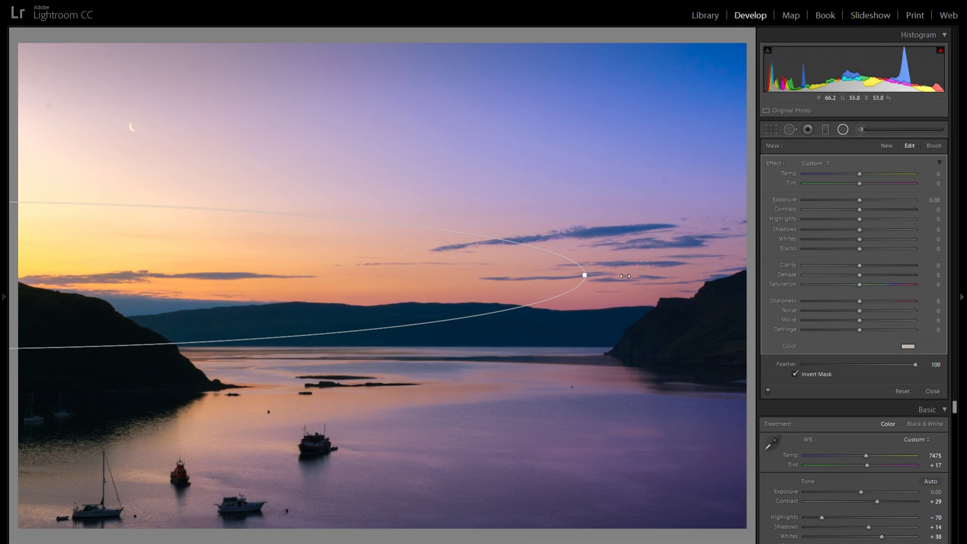
pyautogui.moveTo(625, 276); pyautogui.dragTo(753, 276)
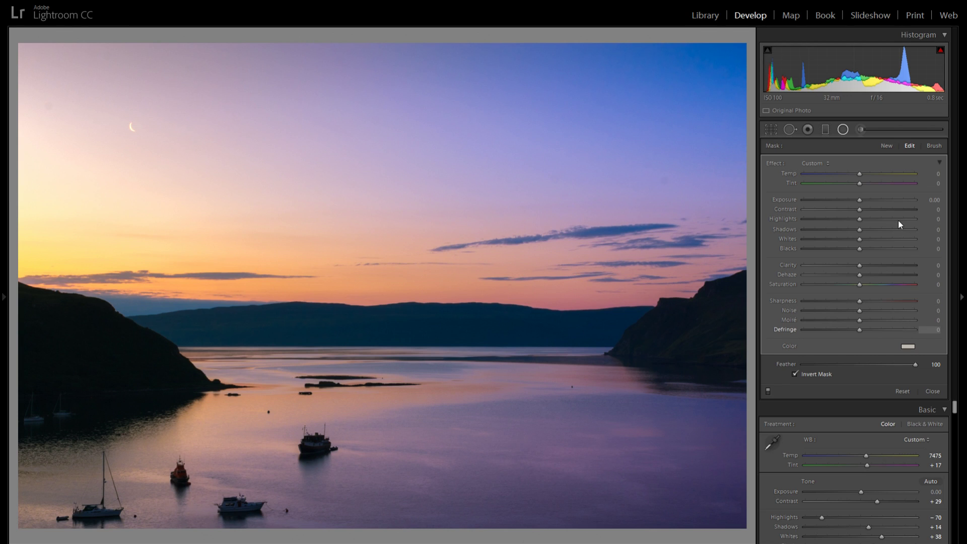
pyautogui.click(870, 286)
pyautogui.click(877, 210)
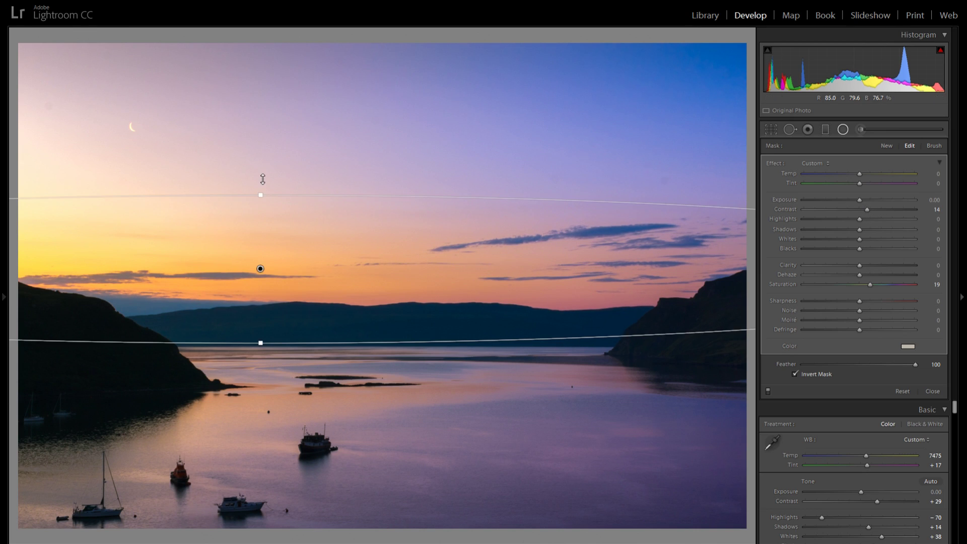
pyautogui.moveTo(263, 179); pyautogui.dragTo(261, 169)
pyautogui.moveTo(278, 231); pyautogui.dragTo(264, 148)
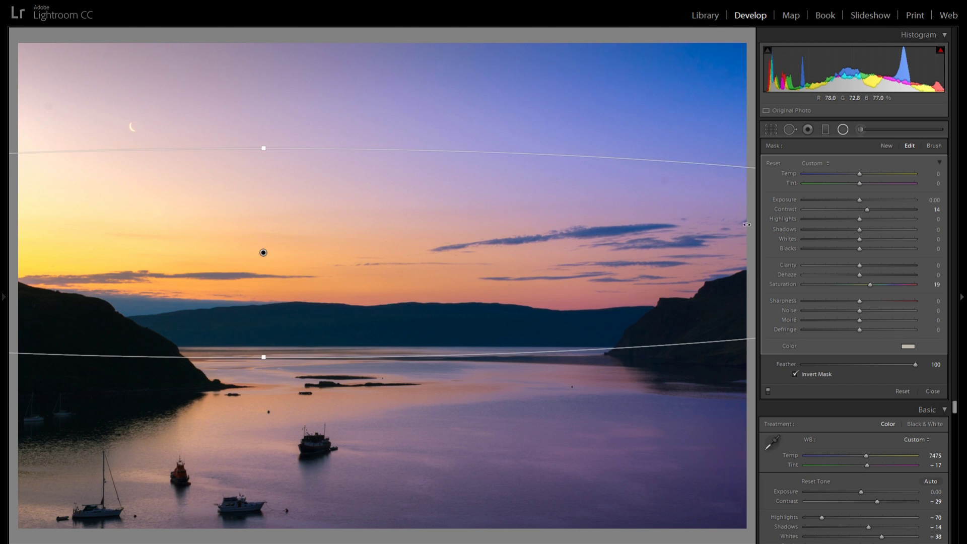
# Set the sunset radial filter's Whites to +13 and begin a fresh radial mask
pyautogui.click(884, 242)
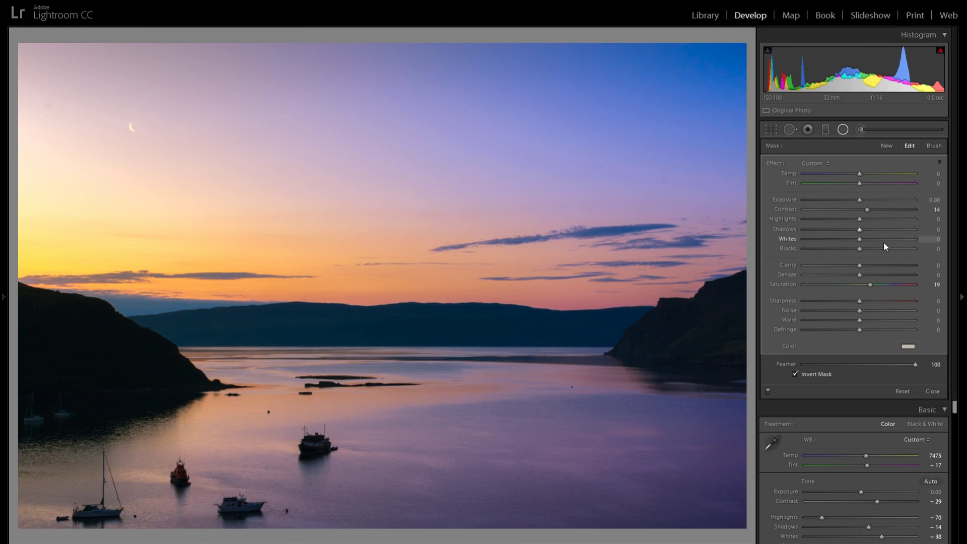
pyautogui.moveTo(878, 242); pyautogui.dragTo(900, 240)
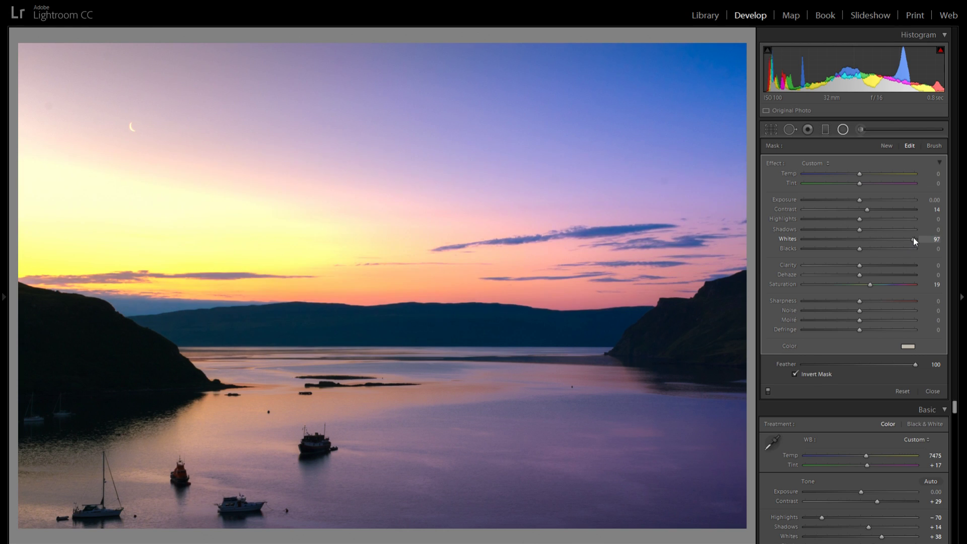
pyautogui.moveTo(914, 240); pyautogui.dragTo(870, 240)
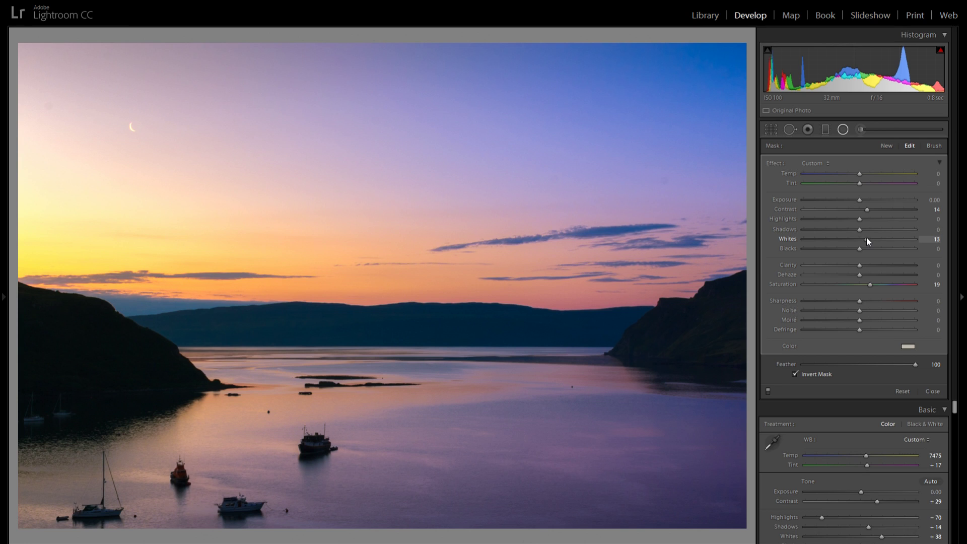
pyautogui.click(845, 129)
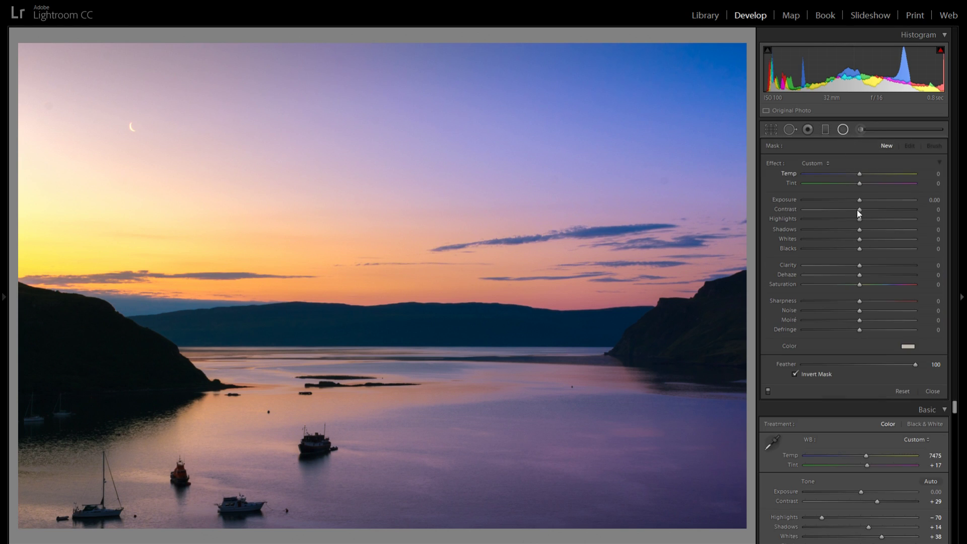
# Clear the mask tint and draw a radial filter over the harbour water with Exposure +0.49
pyautogui.click(908, 347)
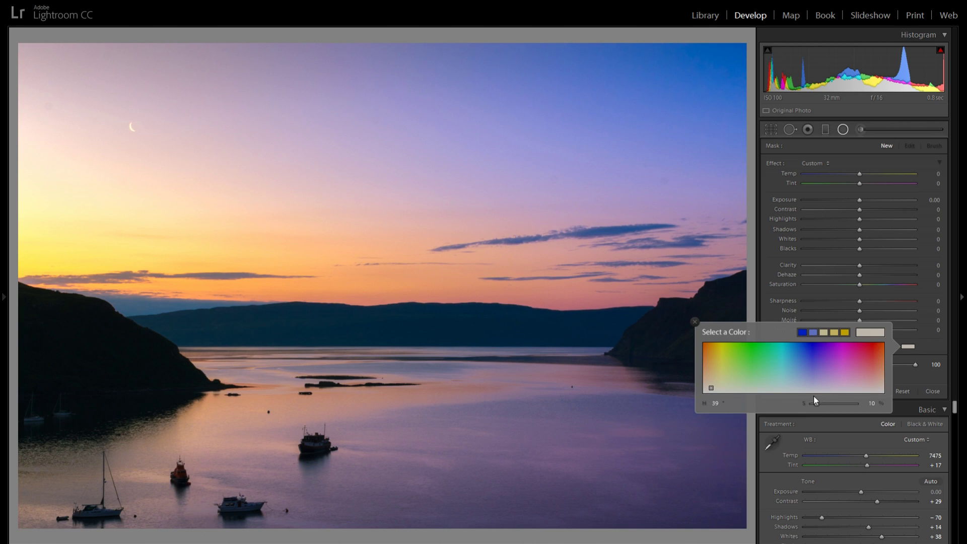
pyautogui.moveTo(814, 397); pyautogui.dragTo(801, 407)
pyautogui.click(695, 322)
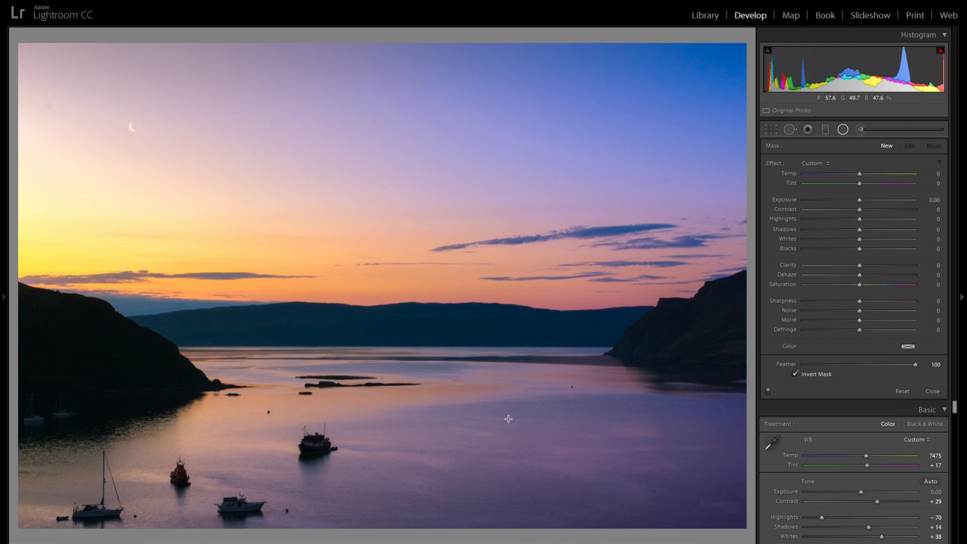
pyautogui.moveTo(581, 440); pyautogui.dragTo(605, 454)
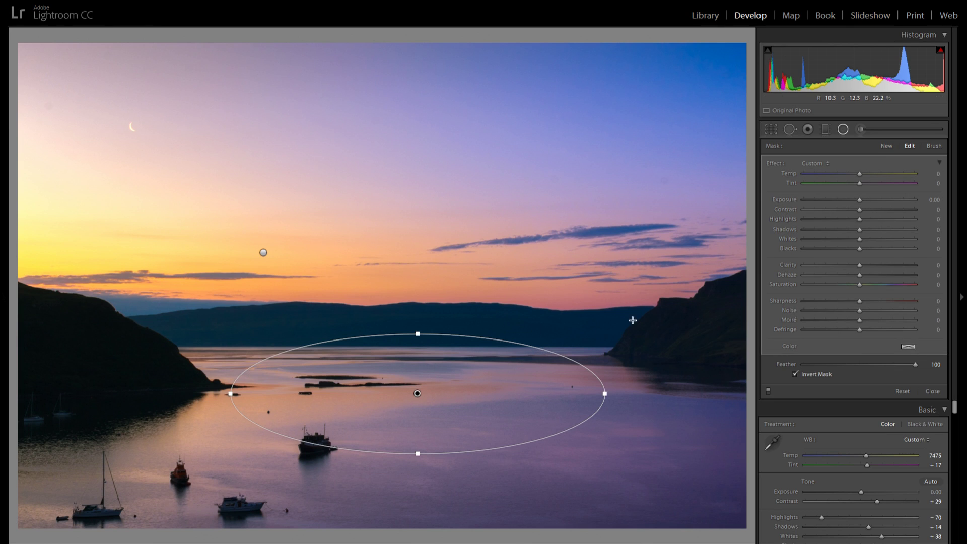
pyautogui.moveTo(860, 200); pyautogui.dragTo(866, 200)
# Try a yellow and then a blue colour tint on the water filter
pyautogui.click(909, 346)
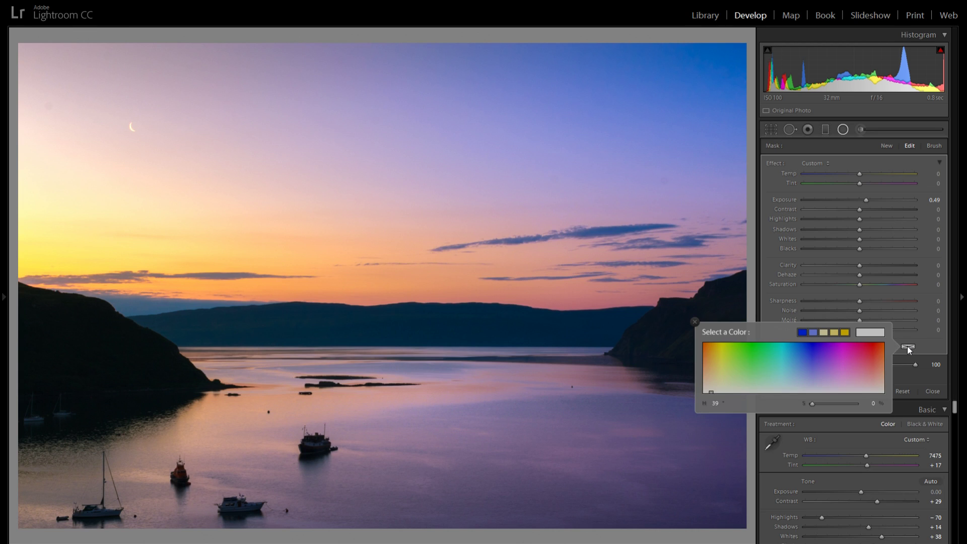
pyautogui.click(857, 356)
pyautogui.click(717, 372)
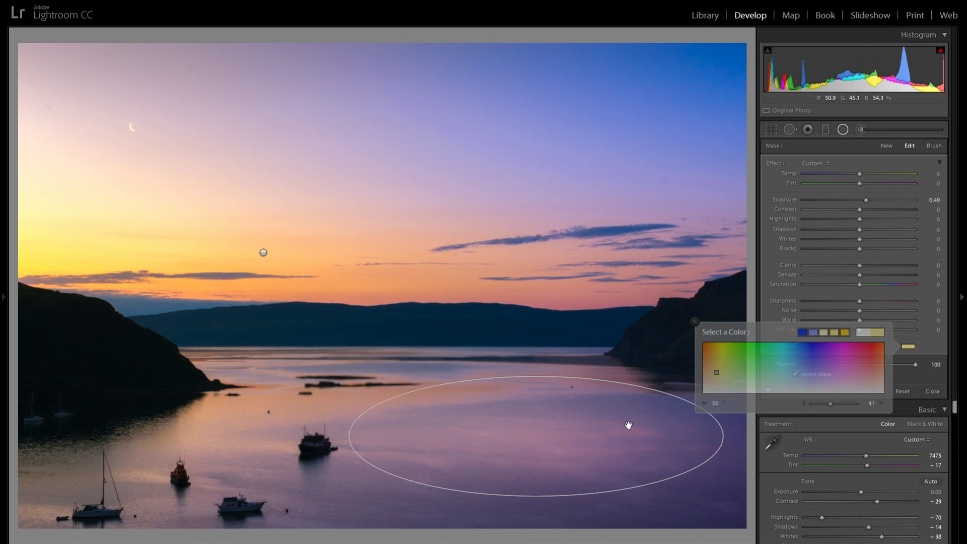
pyautogui.click(894, 380)
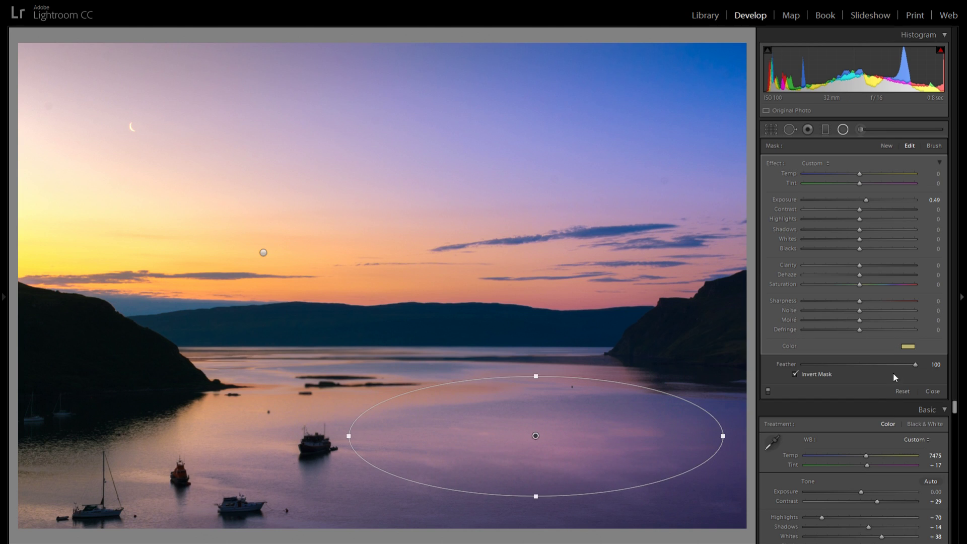
pyautogui.click(910, 347)
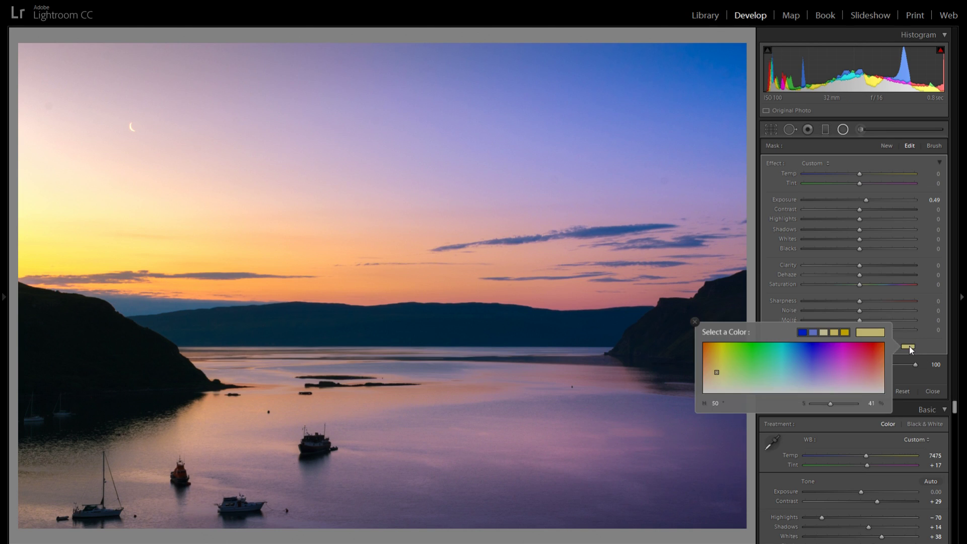
pyautogui.click(805, 371)
pyautogui.moveTo(805, 371); pyautogui.dragTo(802, 386)
pyautogui.click(535, 437)
# Duplicate the water filter over the boats, making the copy's tint nearly neutral and exposure slightly lower
pyautogui.moveTo(589, 403); pyautogui.dragTo(531, 392)
pyautogui.rightClick(626, 402)
pyautogui.click(655, 406)
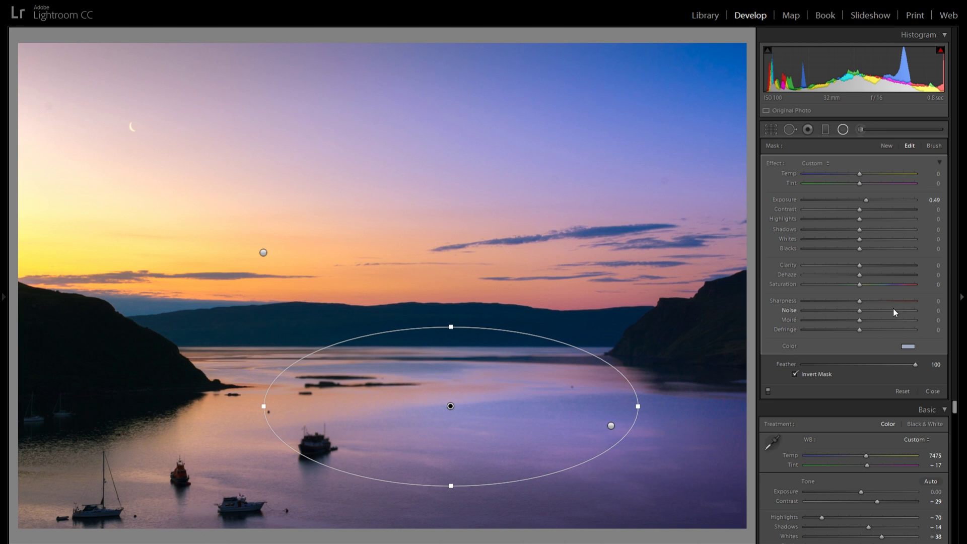
pyautogui.click(907, 345)
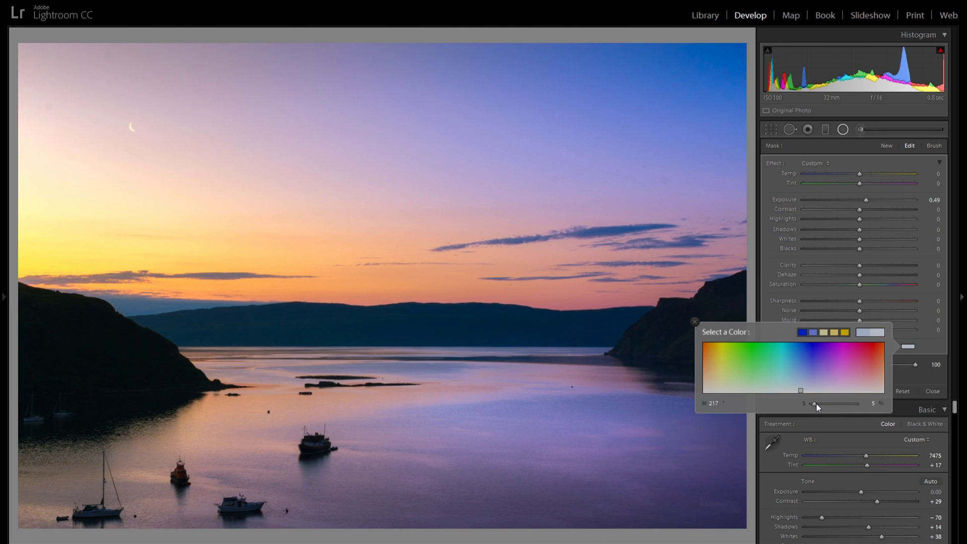
pyautogui.click(694, 322)
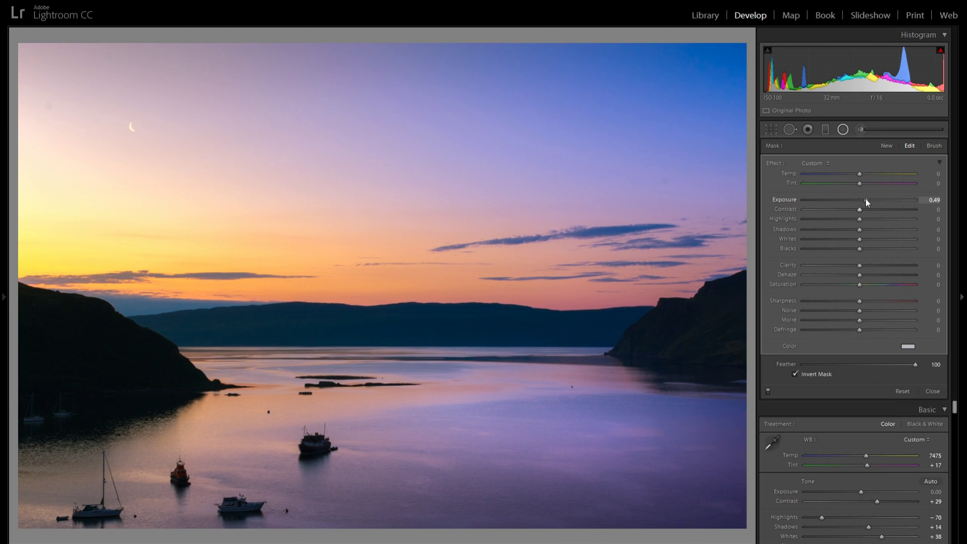
pyautogui.moveTo(865, 200); pyautogui.dragTo(864, 199)
# Add a radial filter over the boats with Whites +46, Exposure +0.23 and Shadows +100
pyautogui.click(886, 145)
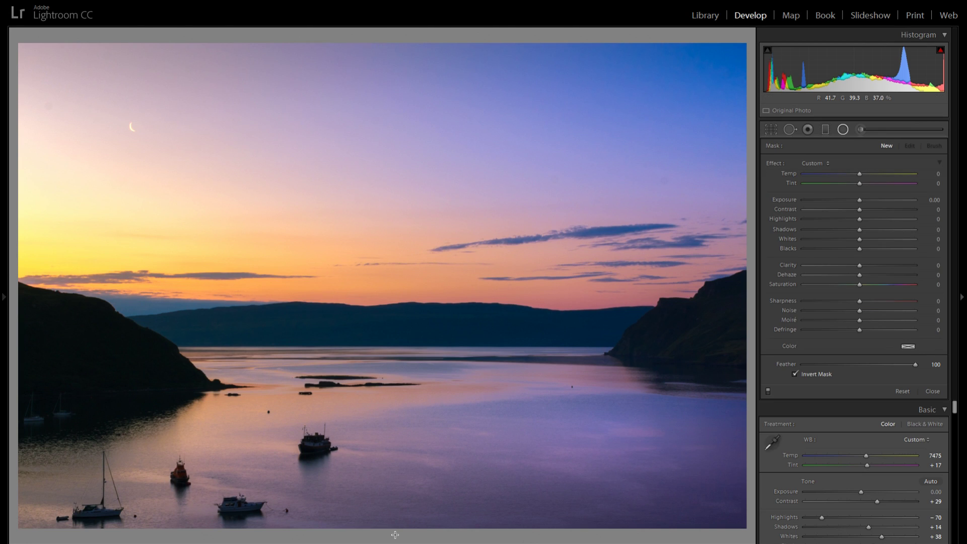
pyautogui.moveTo(395, 534); pyautogui.dragTo(404, 531)
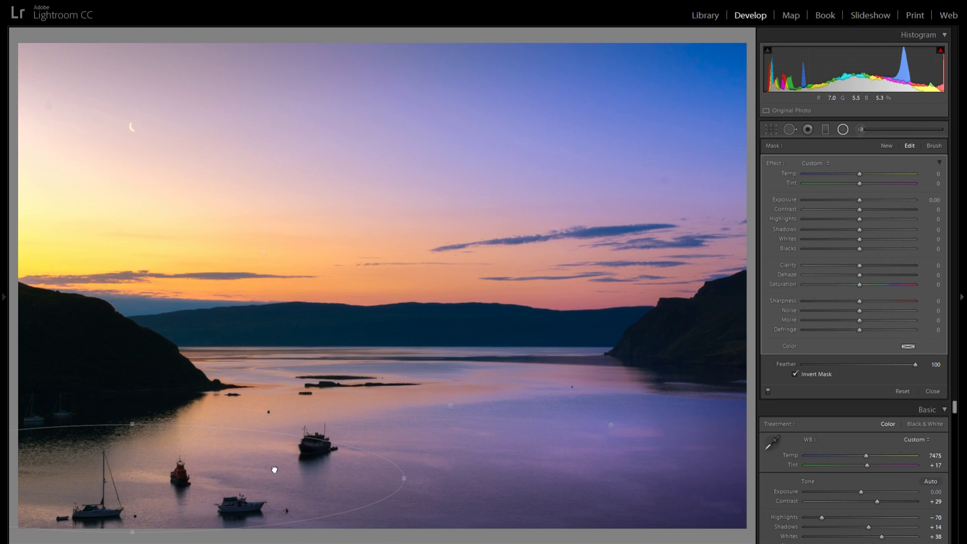
pyautogui.moveTo(275, 469); pyautogui.dragTo(411, 462)
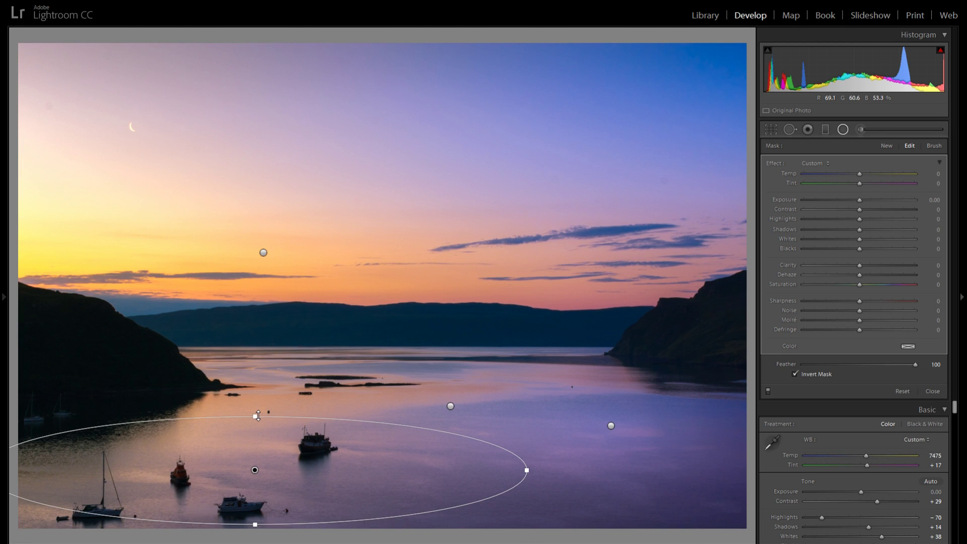
pyautogui.moveTo(263, 379); pyautogui.dragTo(255, 374)
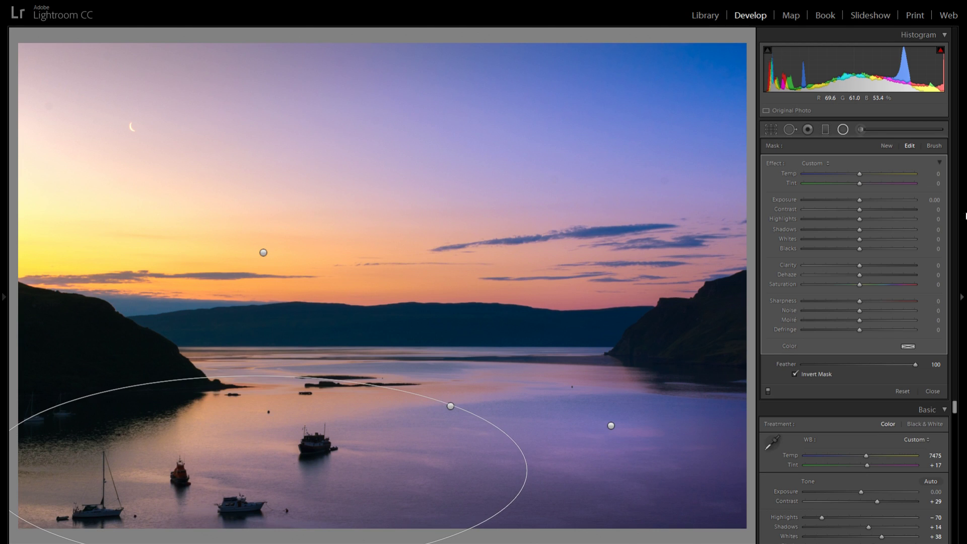
pyautogui.click(885, 239)
pyautogui.click(869, 200)
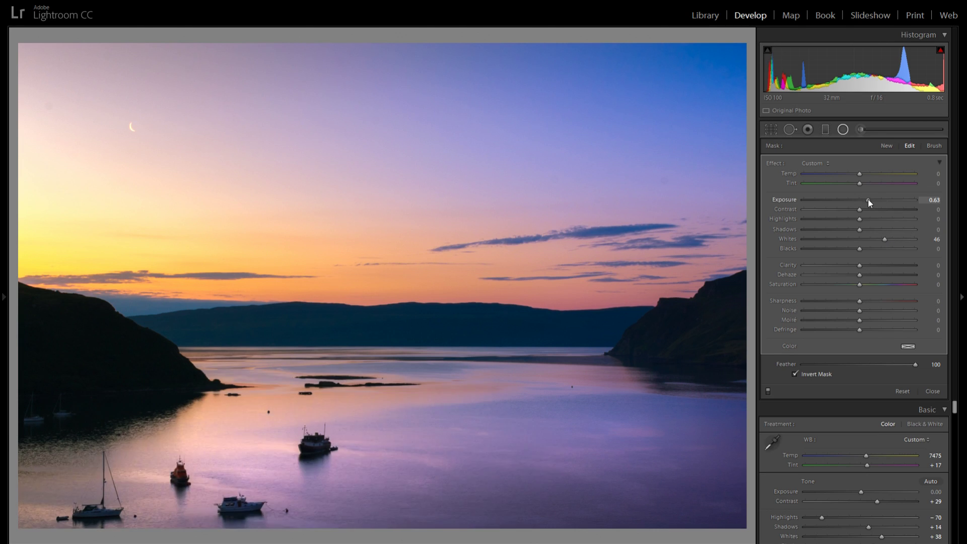
pyautogui.moveTo(869, 200); pyautogui.dragTo(963, 230)
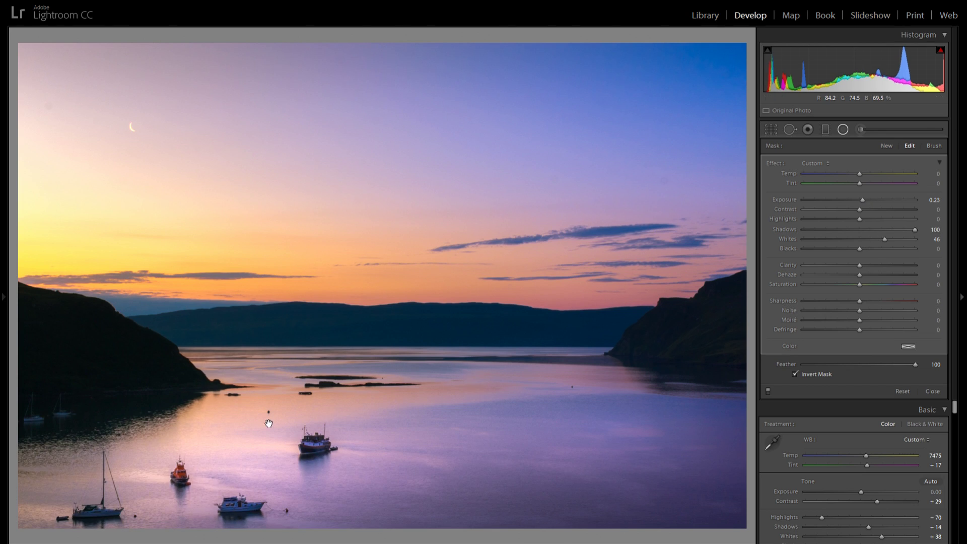
# Shift the filter down-left and set Tint −20, Temp 14 and a pale beige tint (H 41, S 16)
pyautogui.moveTo(274, 427); pyautogui.dragTo(235, 438)
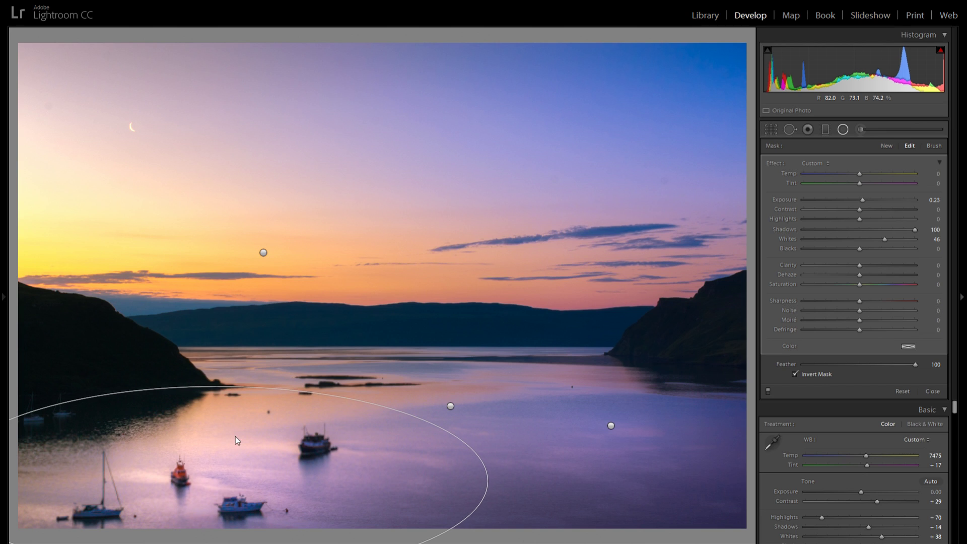
pyautogui.moveTo(860, 183); pyautogui.dragTo(851, 185)
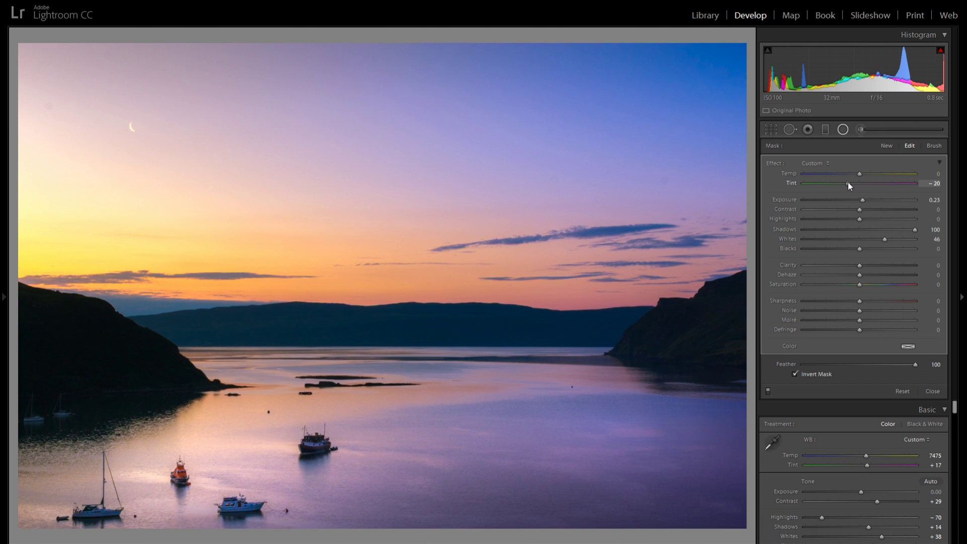
pyautogui.moveTo(855, 176); pyautogui.dragTo(872, 175)
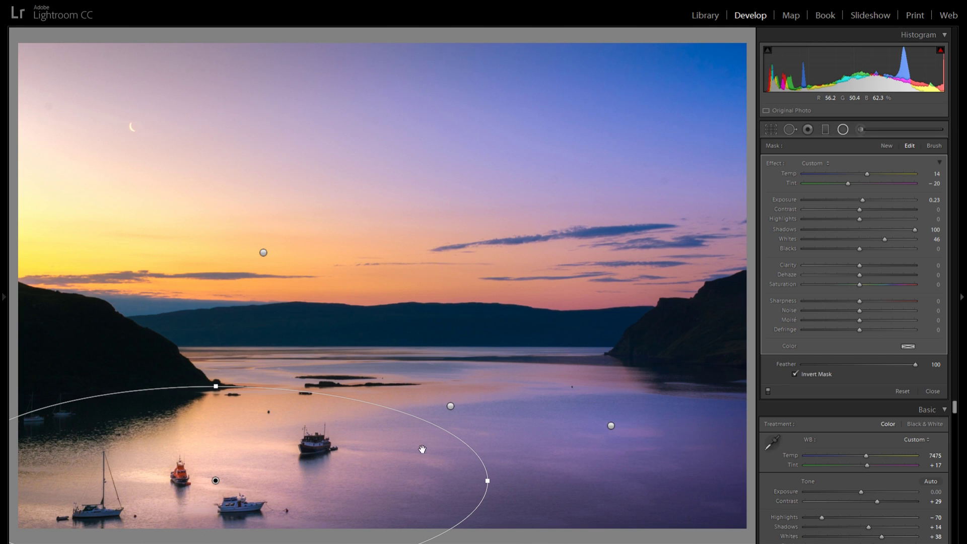
pyautogui.click(907, 346)
pyautogui.moveTo(876, 358); pyautogui.dragTo(713, 371)
pyautogui.moveTo(832, 404); pyautogui.dragTo(818, 403)
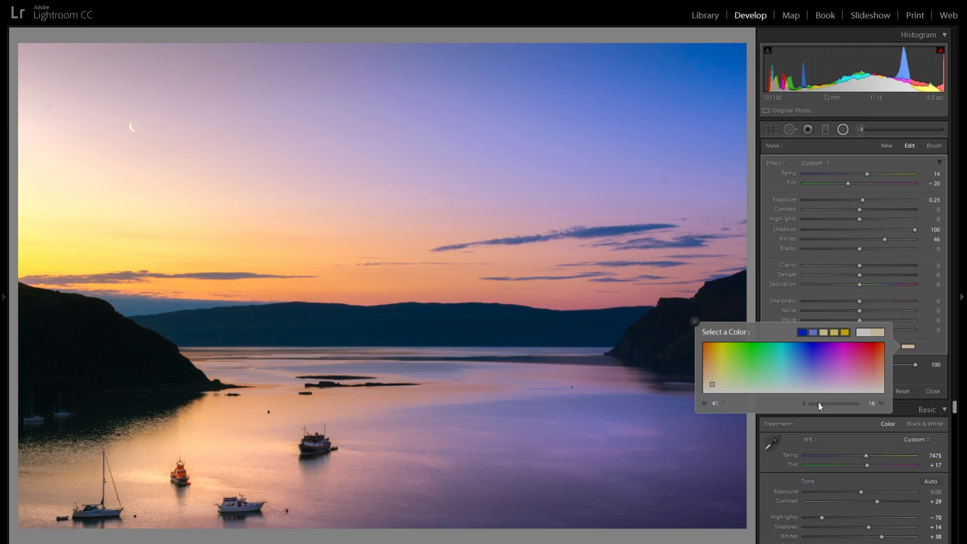
pyautogui.click(695, 322)
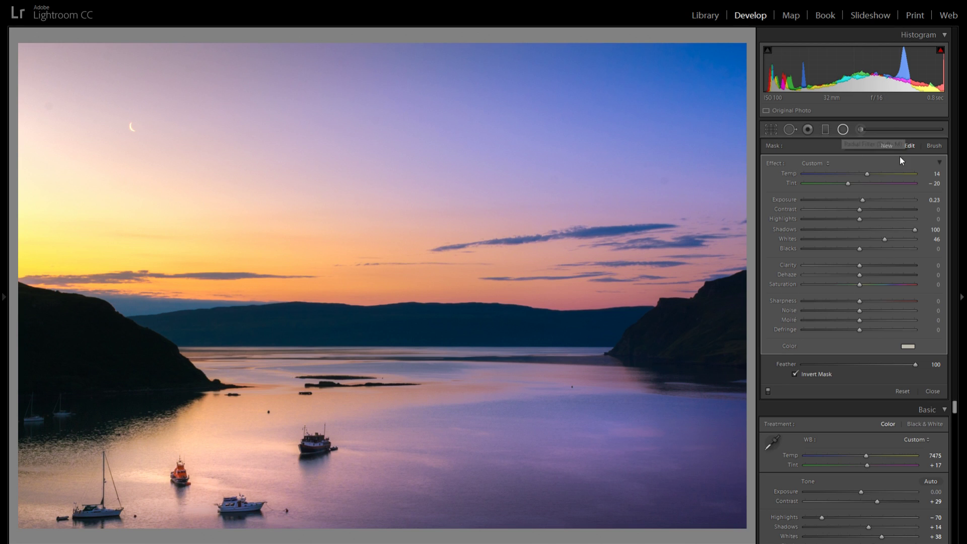
# Draw a new radial filter with Exposure +0.16 and Temp 17, then duplicate it
pyautogui.click(888, 145)
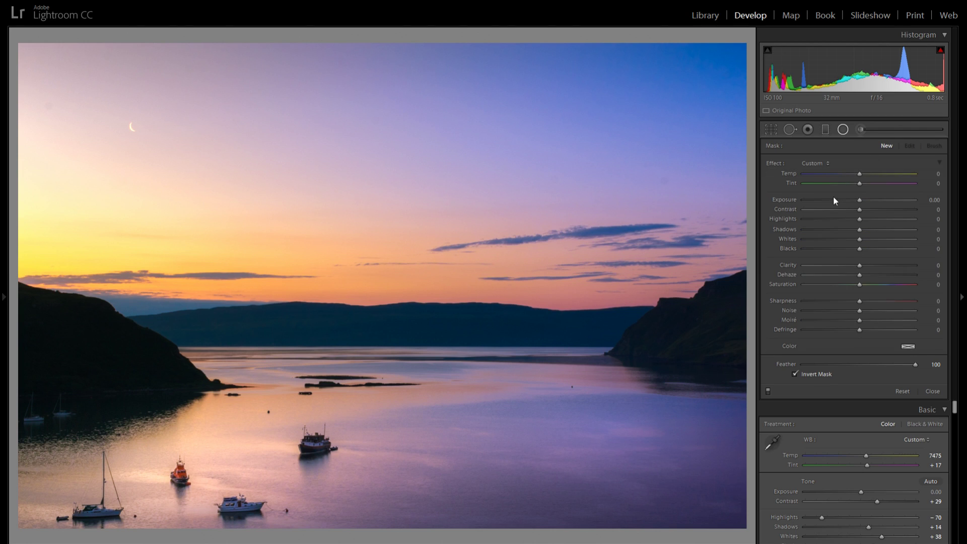
pyautogui.click(863, 201)
pyautogui.click(869, 173)
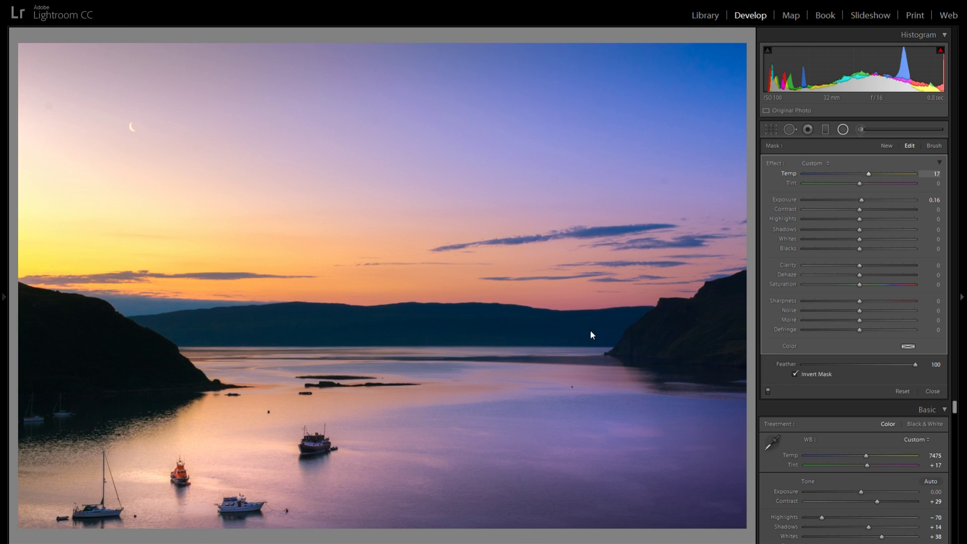
pyautogui.moveTo(513, 343); pyautogui.dragTo(559, 217)
pyautogui.rightClick(555, 353)
pyautogui.click(563, 355)
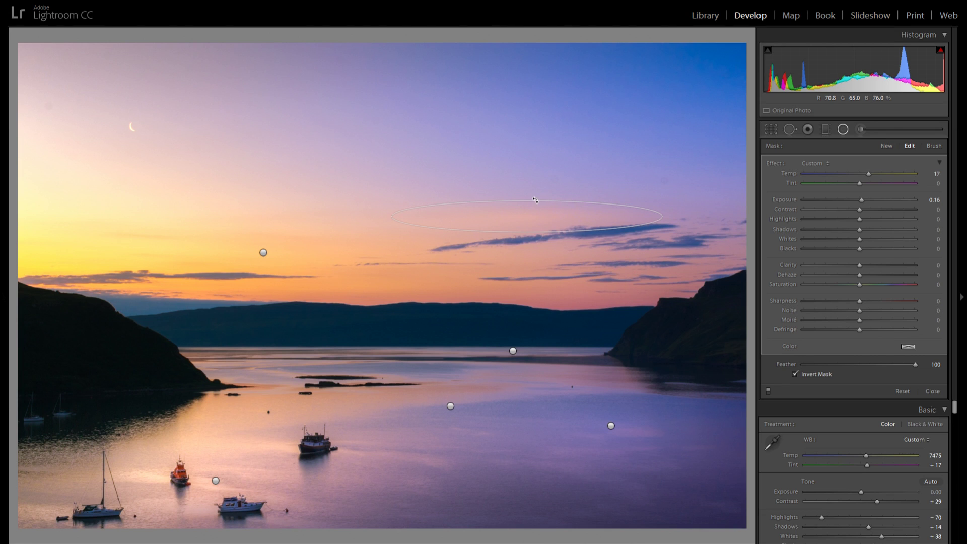
# Reshape the copy into a wide oval over the upper-right sky with Temp 0 and pale cyan tint (hue 189, S 20)
pyautogui.moveTo(531, 162); pyautogui.dragTo(540, 117)
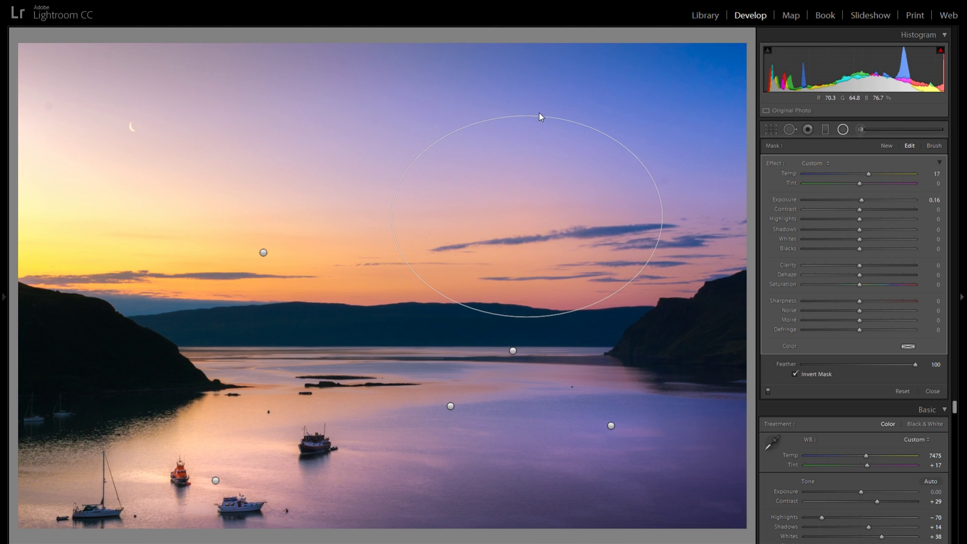
pyautogui.moveTo(544, 213); pyautogui.dragTo(616, 153)
pyautogui.moveTo(463, 156); pyautogui.dragTo(348, 140)
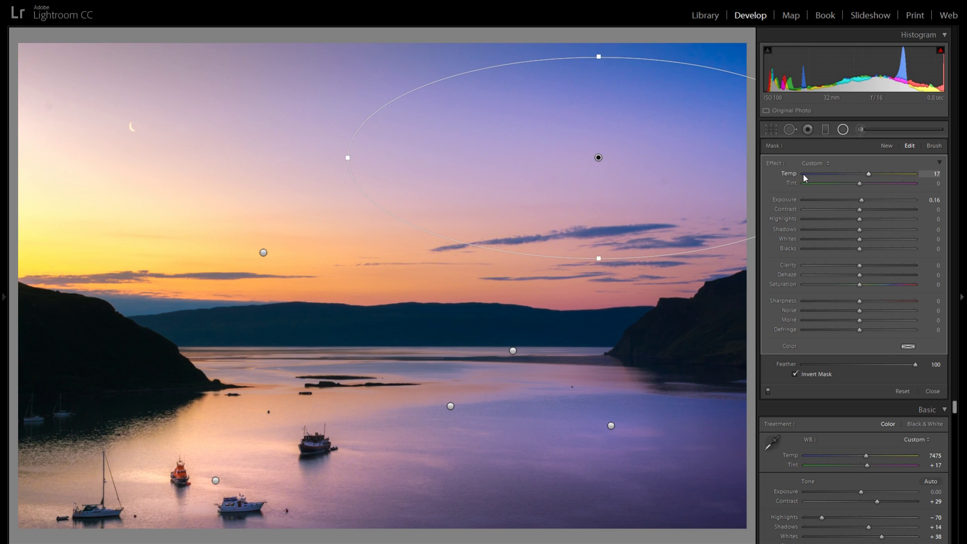
pyautogui.doubleClick(787, 174)
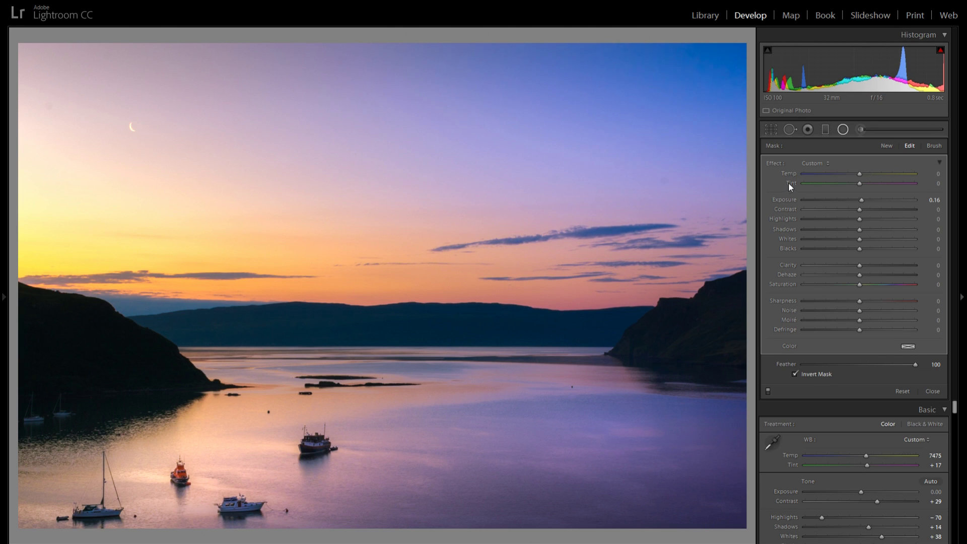
pyautogui.click(904, 346)
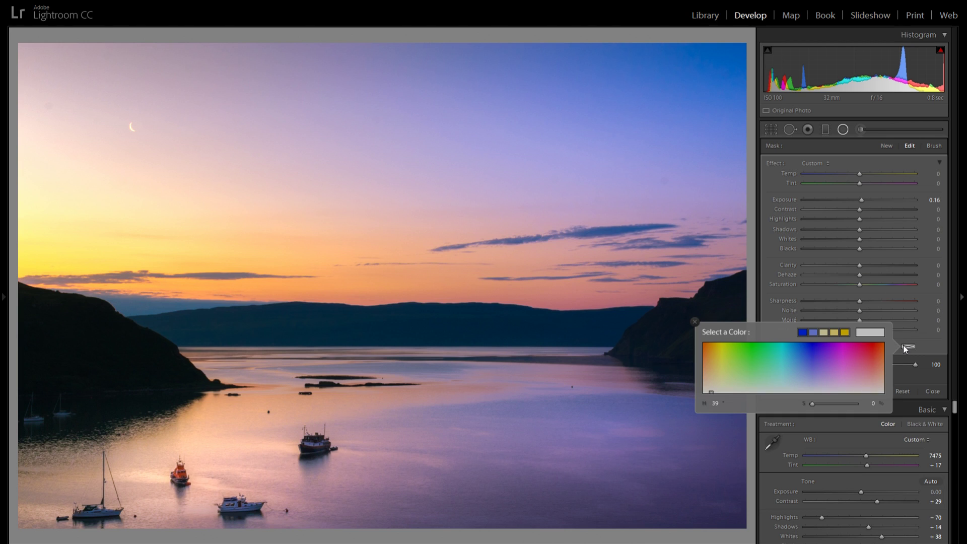
pyautogui.moveTo(799, 368)
pyautogui.mouseDown()
pyautogui.moveTo(785, 371)
pyautogui.moveTo(806, 373)
pyautogui.moveTo(786, 372)
pyautogui.mouseUp()
pyautogui.moveTo(826, 404); pyautogui.dragTo(819, 403)
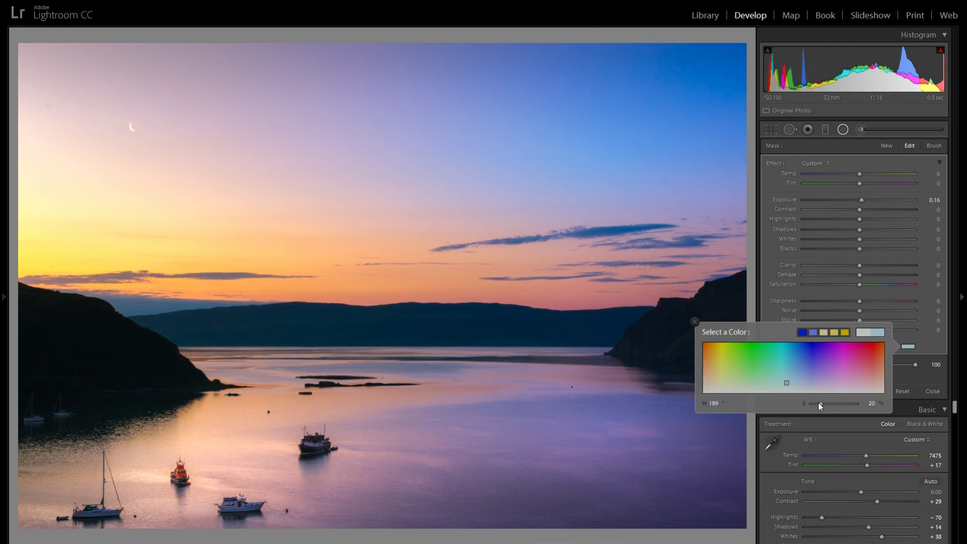
pyautogui.click(696, 322)
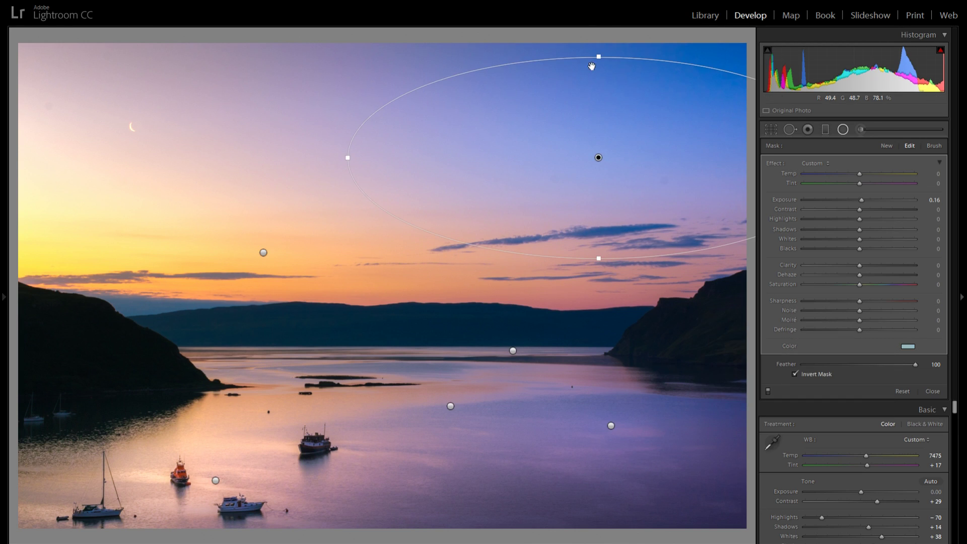
pyautogui.moveTo(598, 81); pyautogui.dragTo(596, 132)
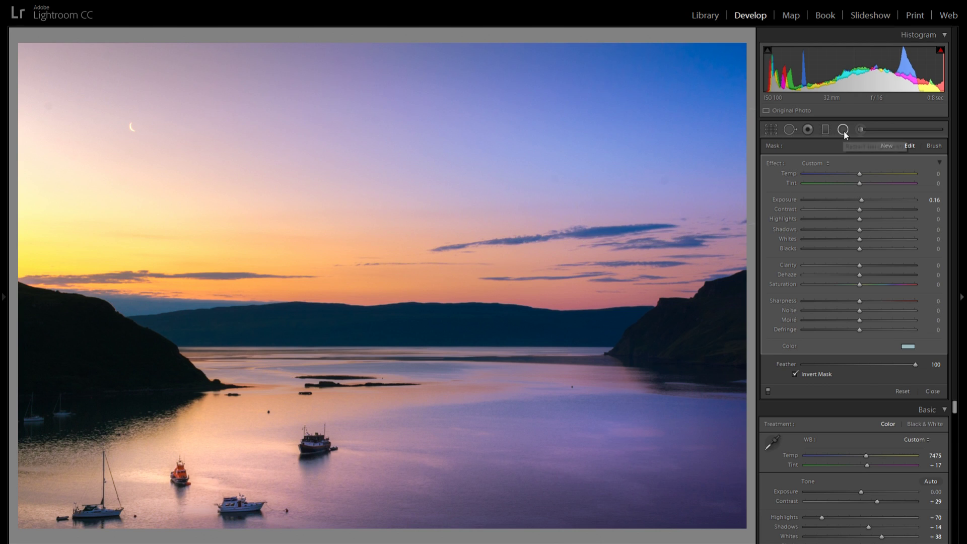
# Compare radial filters off and on, then set the lower-left water filter's Highlights to −50
pyautogui.click(768, 391)
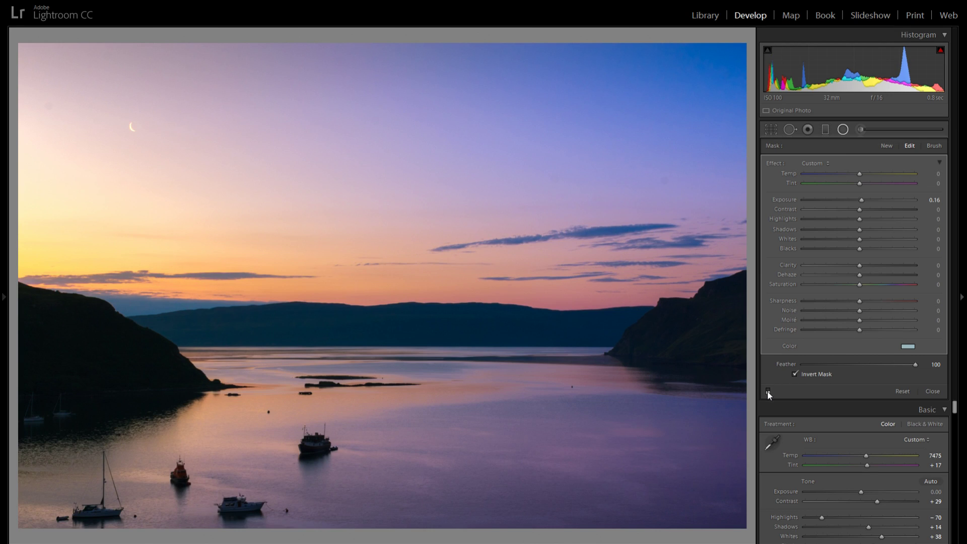
pyautogui.click(768, 391)
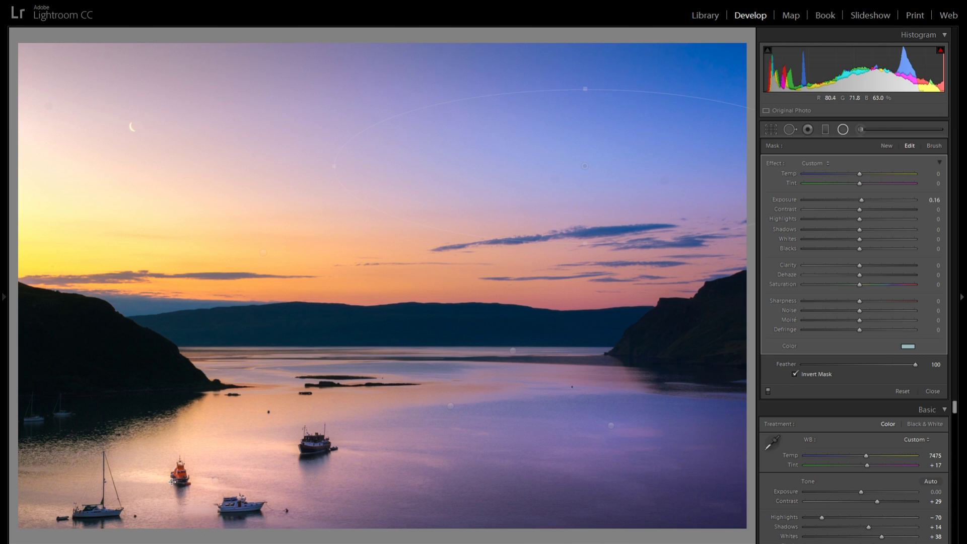
pyautogui.click(215, 481)
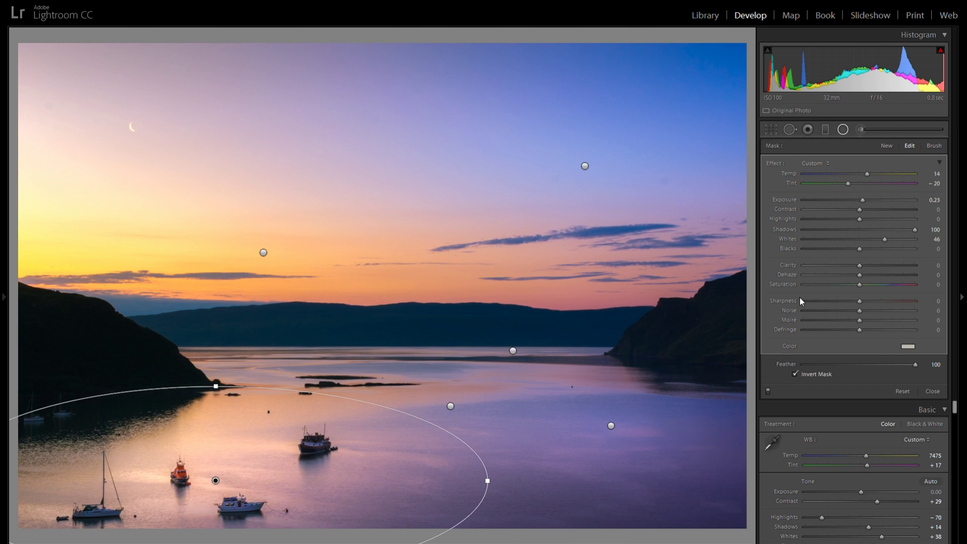
pyautogui.moveTo(833, 219); pyautogui.dragTo(831, 220)
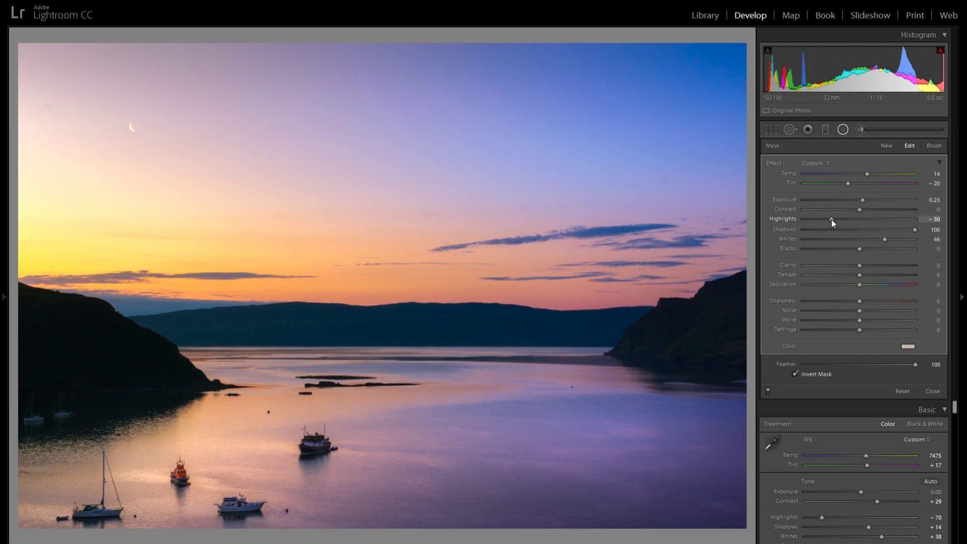
pyautogui.click(843, 129)
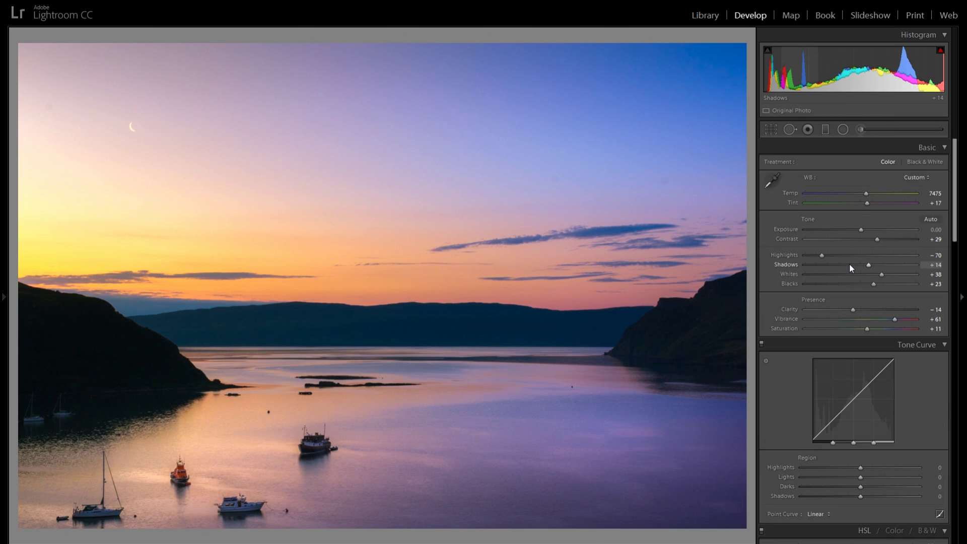
# Raise the tone curve Highlights to +22
pyautogui.scroll(-6, 848, 285)
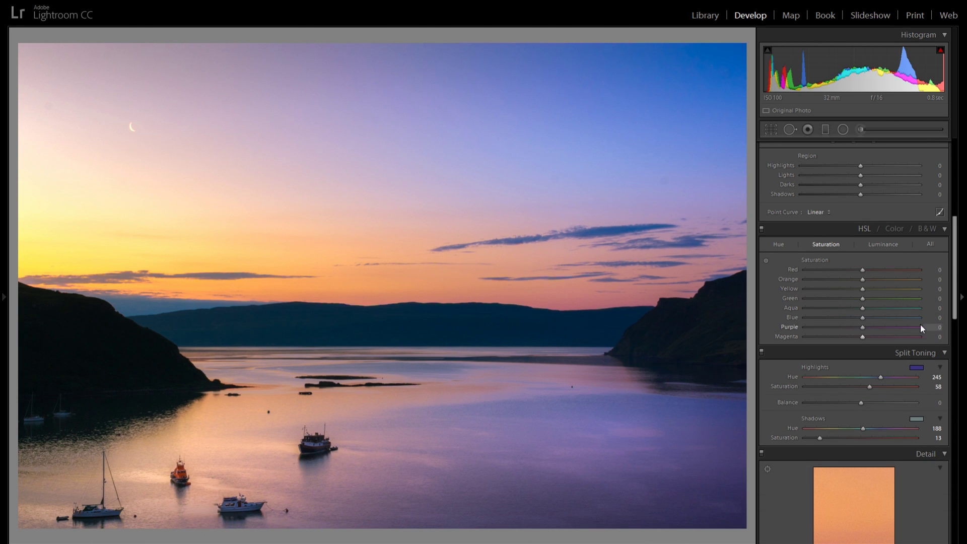
pyautogui.scroll(2, 921, 324)
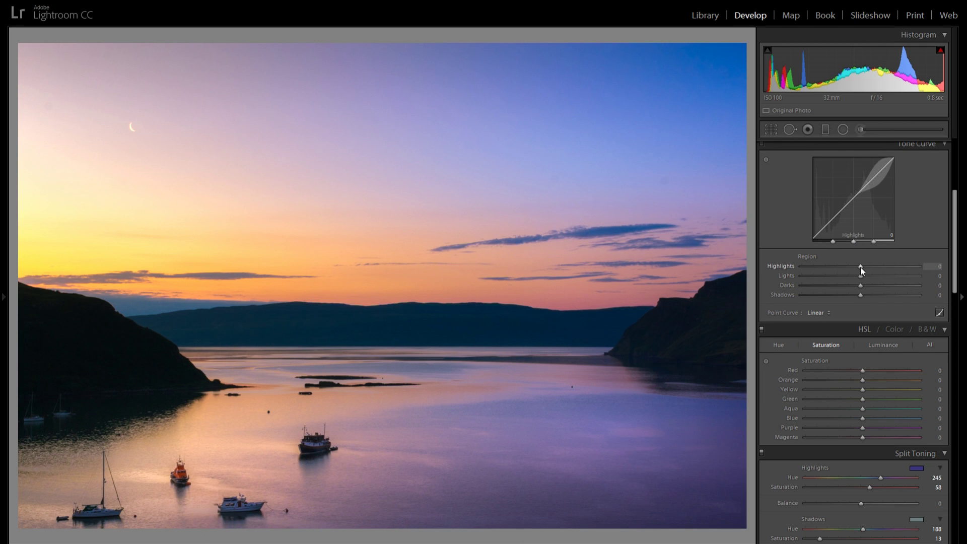
pyautogui.moveTo(861, 267); pyautogui.dragTo(874, 267)
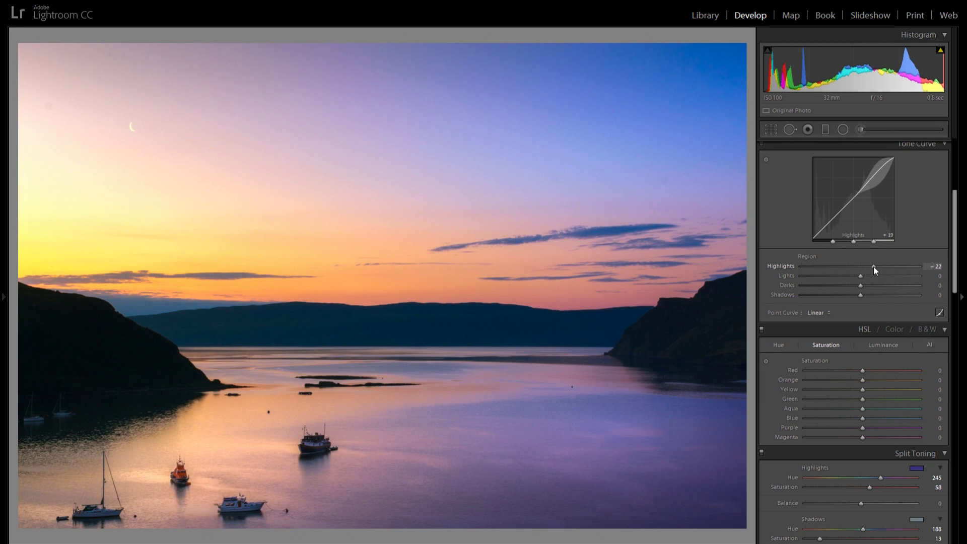
pyautogui.moveTo(956, 198); pyautogui.dragTo(956, 234)
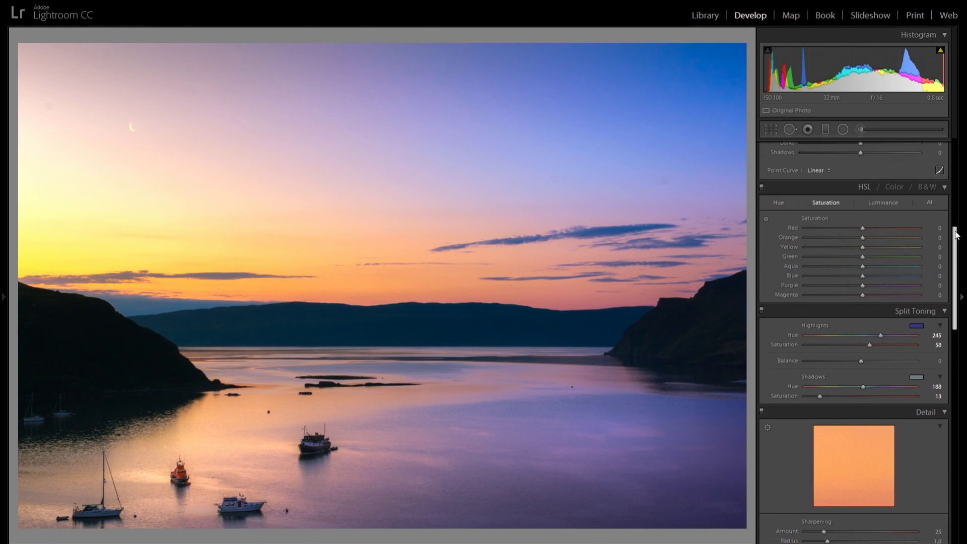
# Drag on the water and sky to cut Purple saturation to −39 and Blue to −50
pyautogui.click(766, 221)
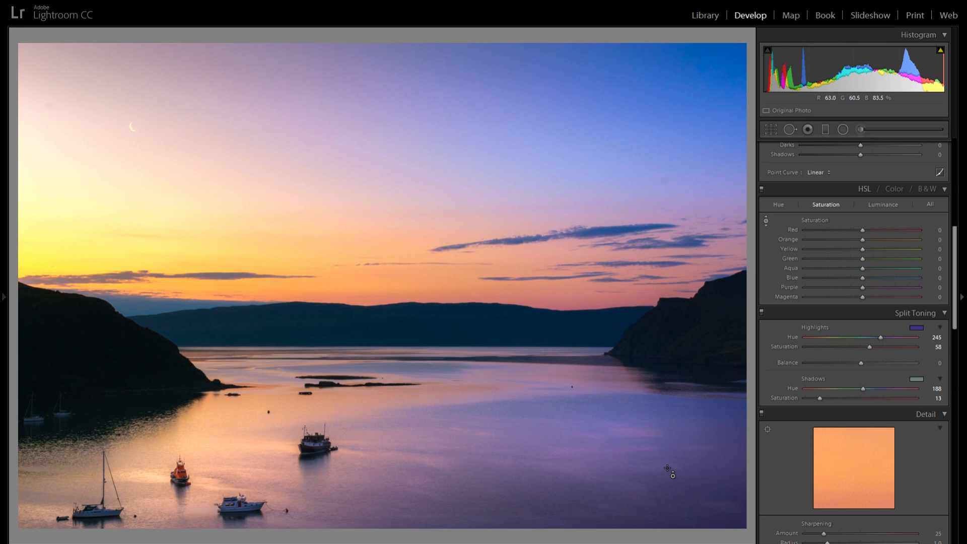
pyautogui.moveTo(724, 437); pyautogui.dragTo(724, 443)
pyautogui.moveTo(724, 437); pyautogui.dragTo(724, 438)
pyautogui.moveTo(722, 55); pyautogui.dragTo(723, 79)
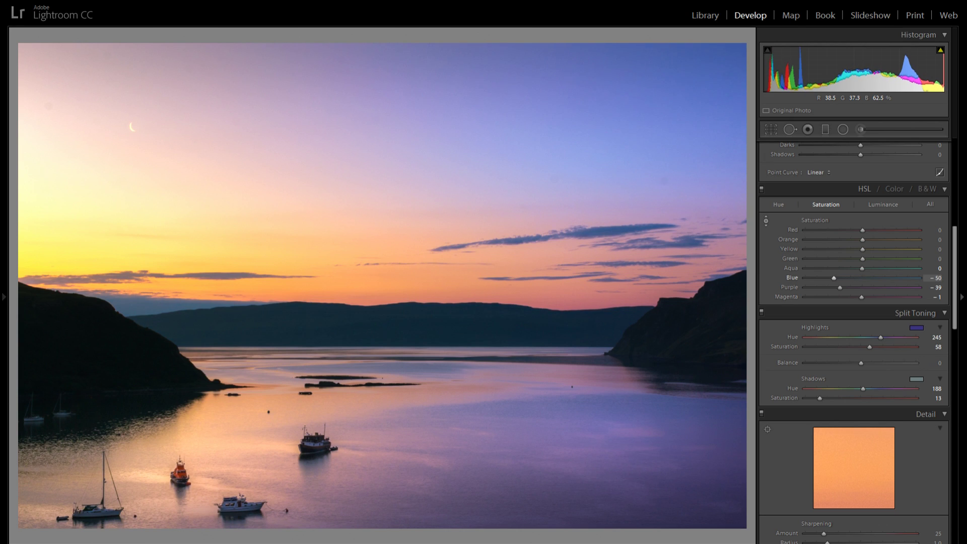
pyautogui.click(767, 222)
# Preview the imported original from History, then return to the Blue Saturation Shift step
pyautogui.click(3, 222)
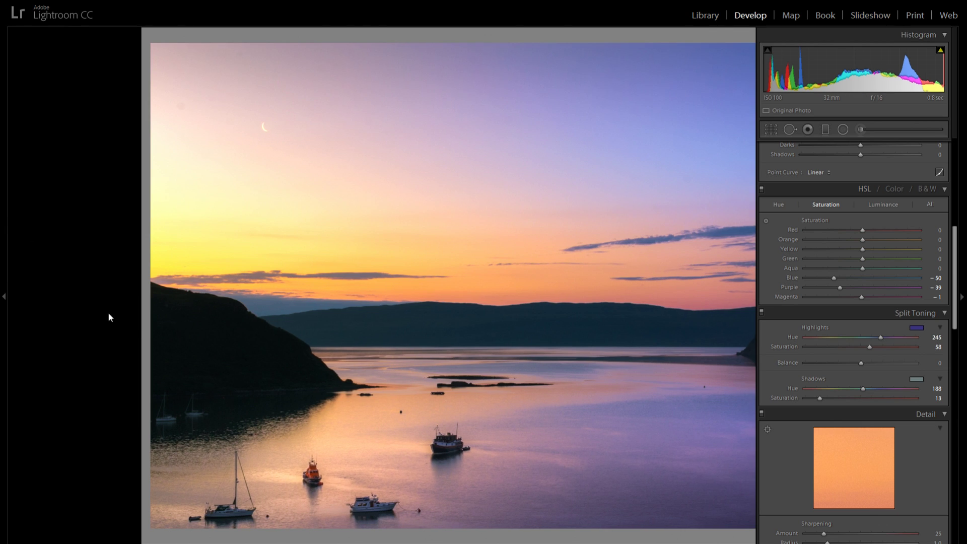
pyautogui.scroll(-15, 98, 318)
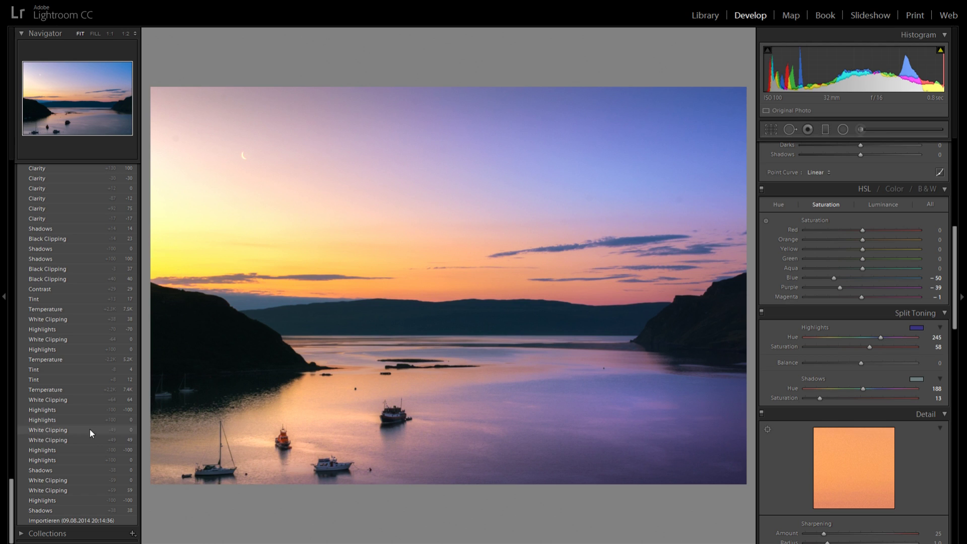
pyautogui.click(120, 519)
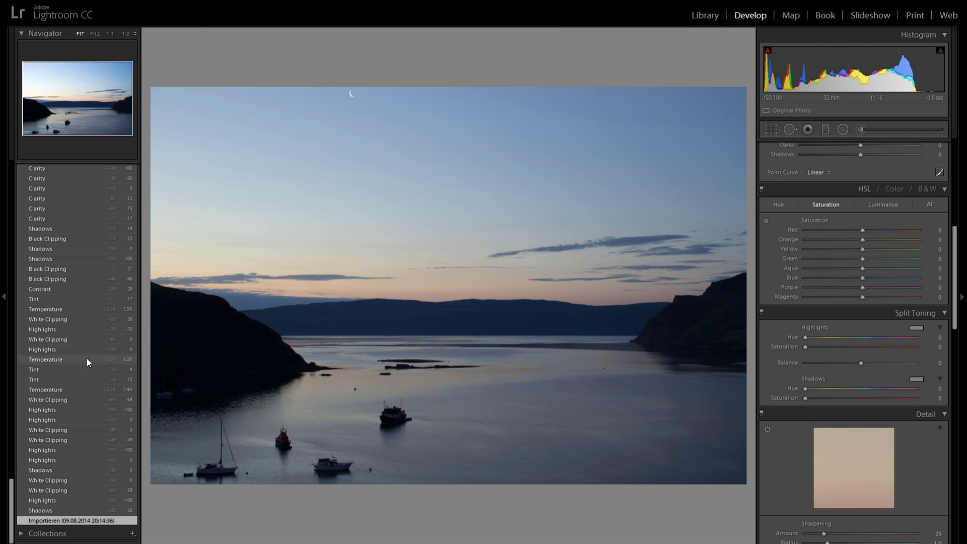
pyautogui.scroll(15, 87, 358)
pyautogui.click(77, 213)
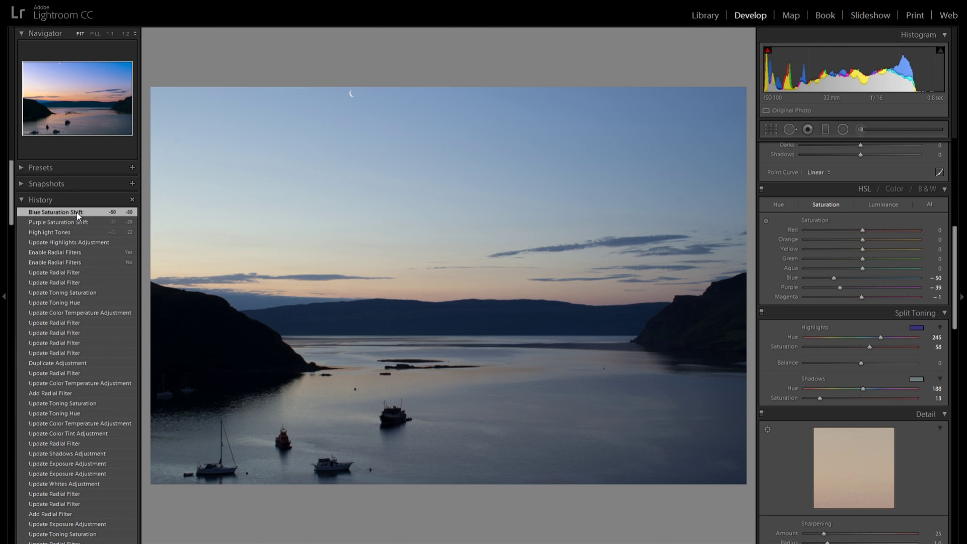